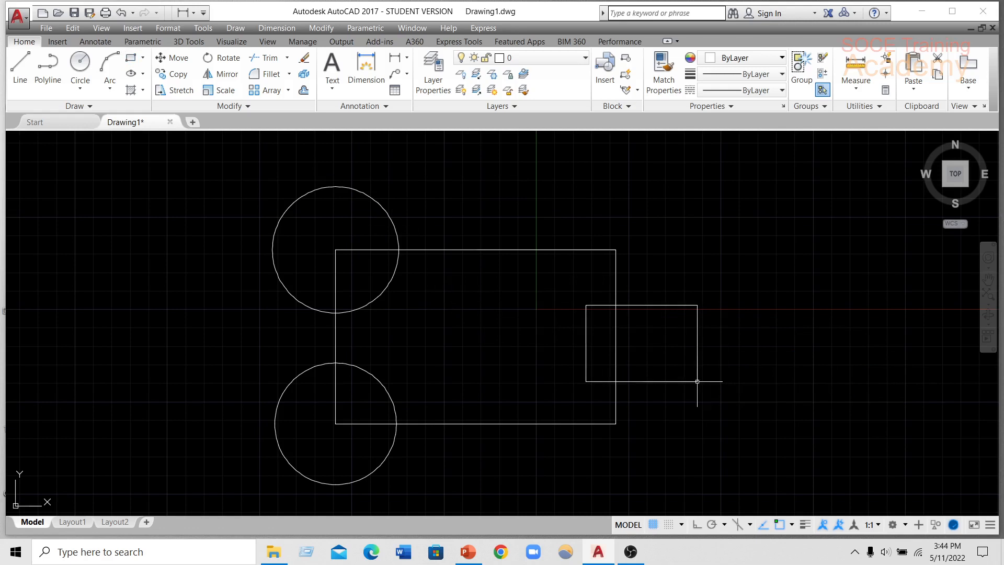
Draw a small rectangle straddling the large rectangle's upper edge, right of its middle.
{"action": "left_click", "coordinate": [131, 59]}
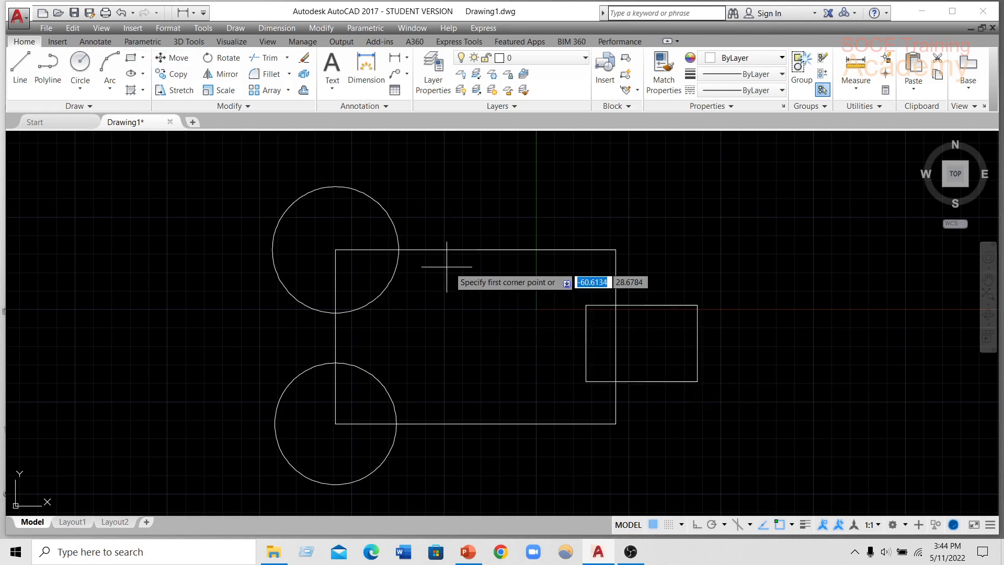
{"action": "left_click", "coordinate": [477, 269]}
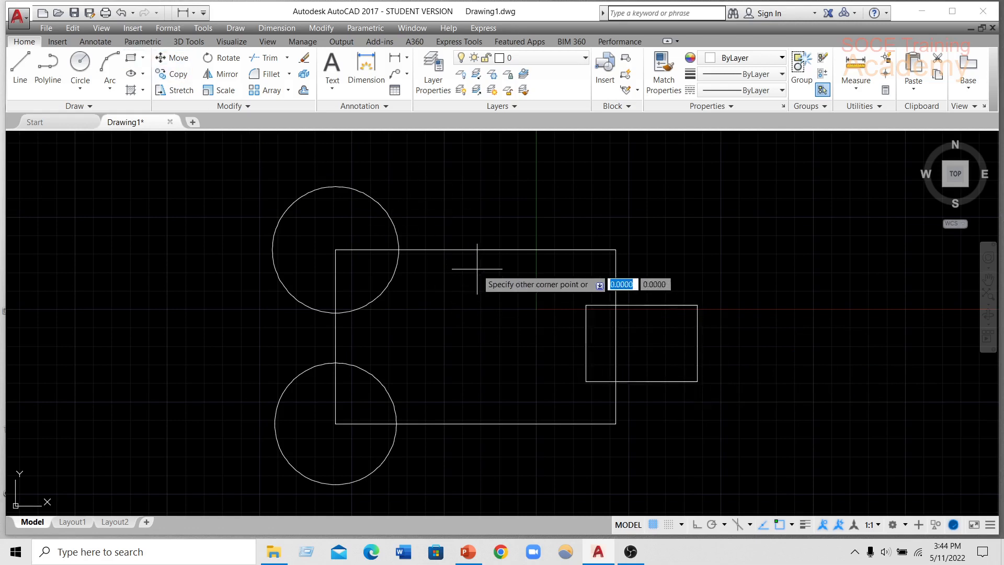
{"action": "left_click", "coordinate": [556, 180]}
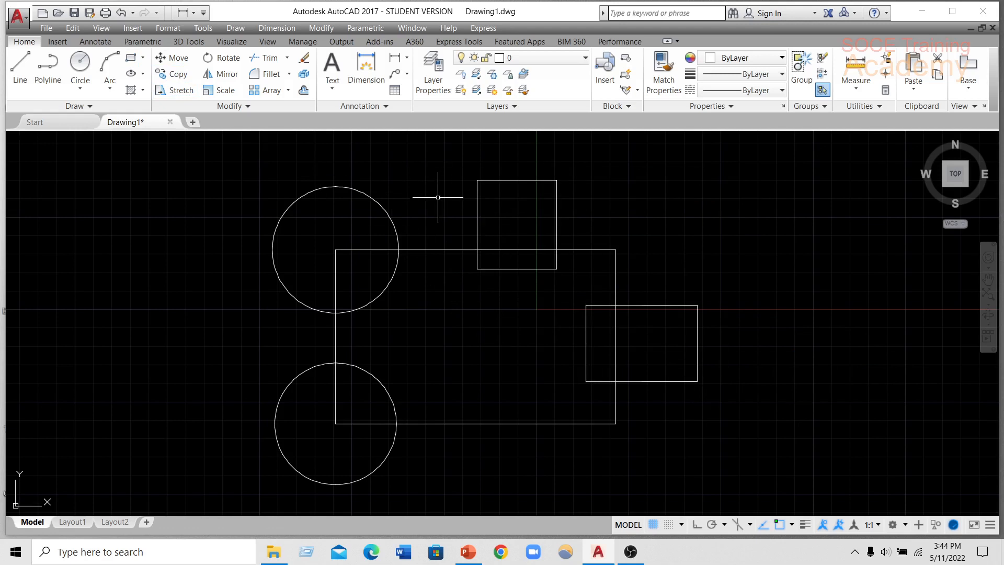
Hatch the parts of both circles and both small rectangles lying outside the large rectangle with the ANGLE pattern.
{"action": "type", "text": "h"}
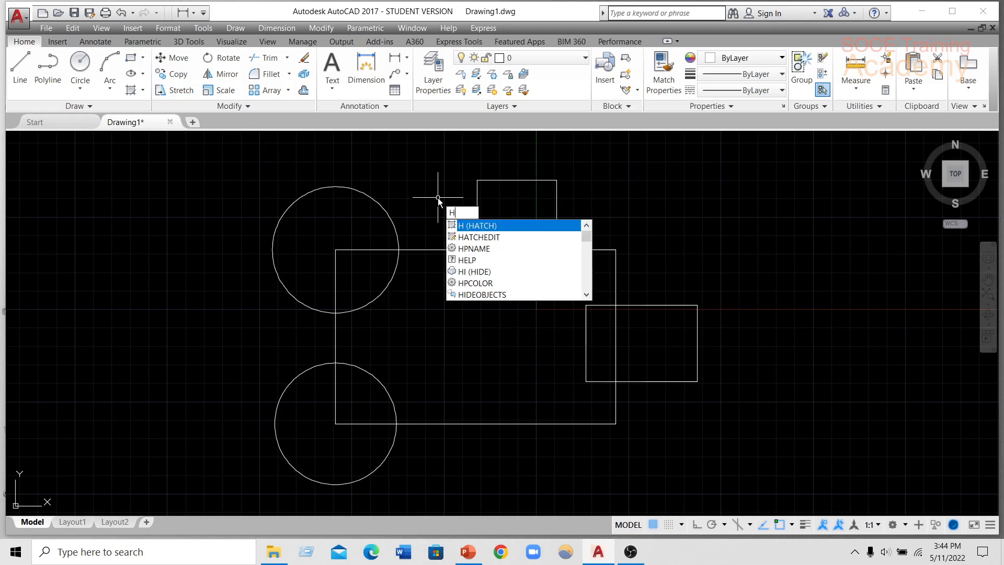
{"action": "key", "text": "Return"}
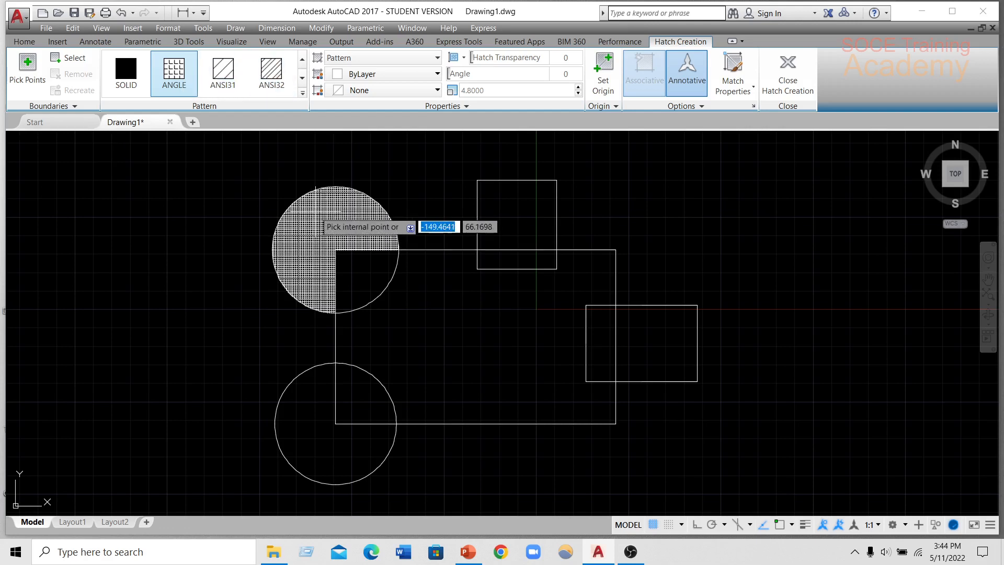
{"action": "left_click", "coordinate": [280, 79]}
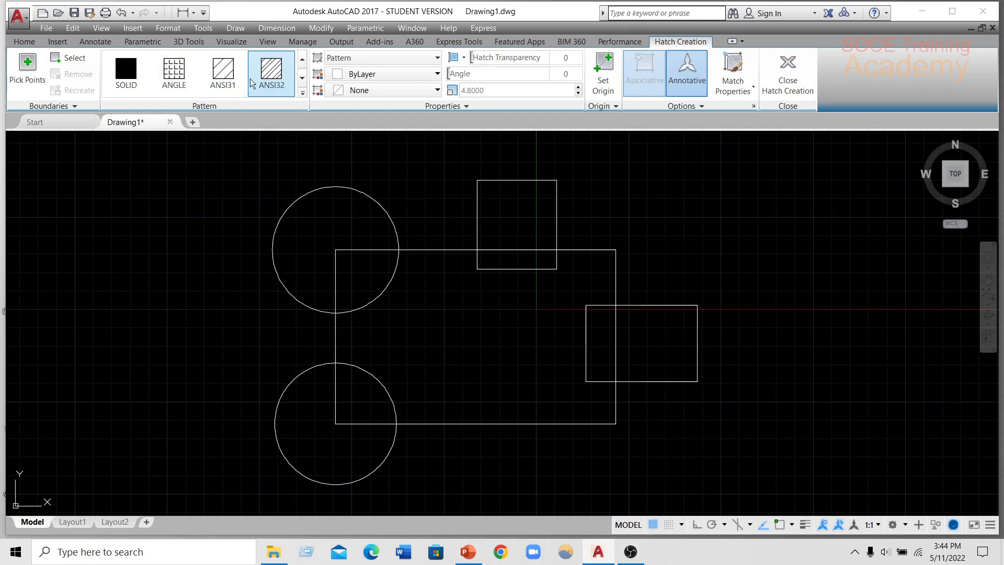
{"action": "left_click", "coordinate": [178, 79]}
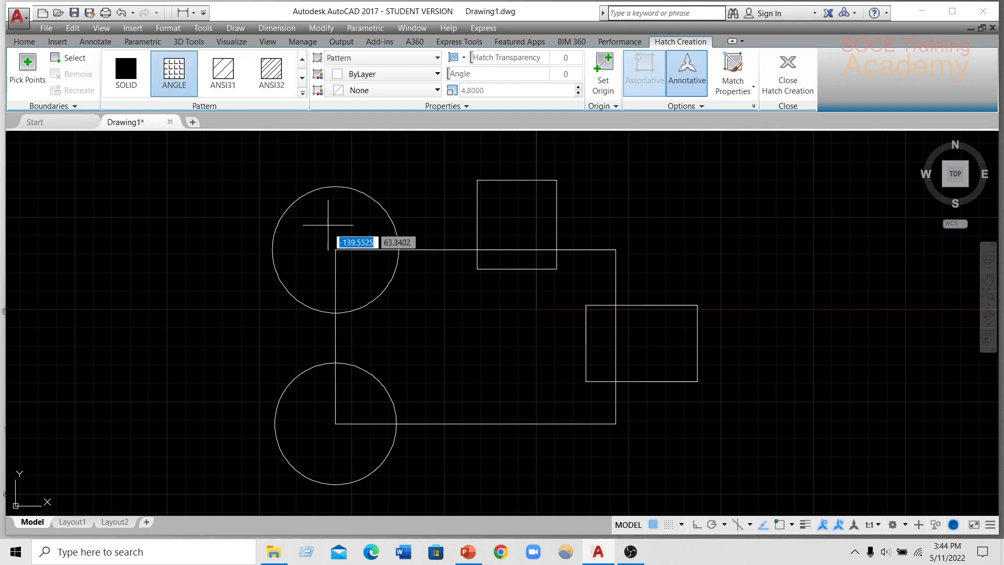
{"action": "left_click", "coordinate": [298, 233]}
{"action": "left_click", "coordinate": [320, 414]}
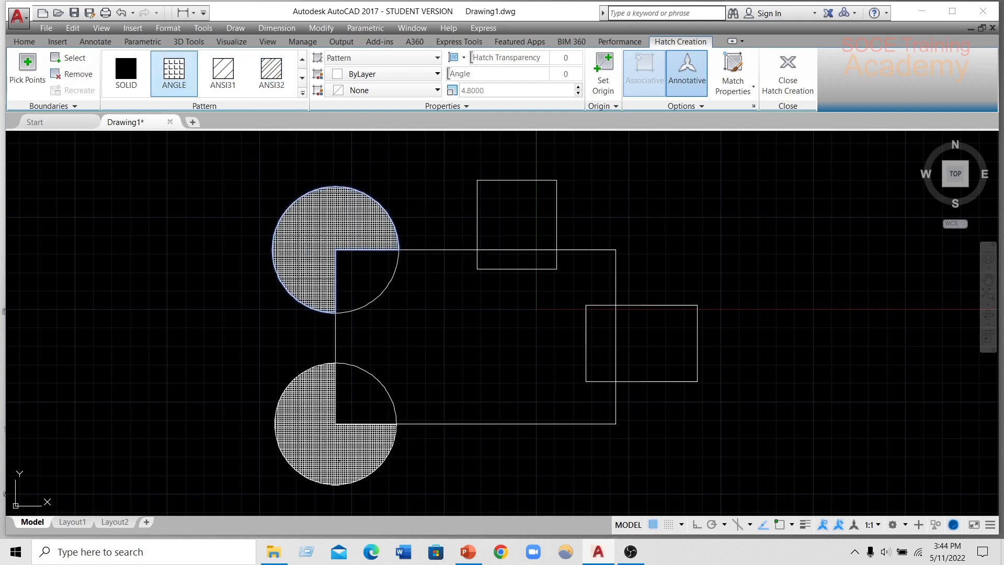
{"action": "left_click", "coordinate": [495, 217]}
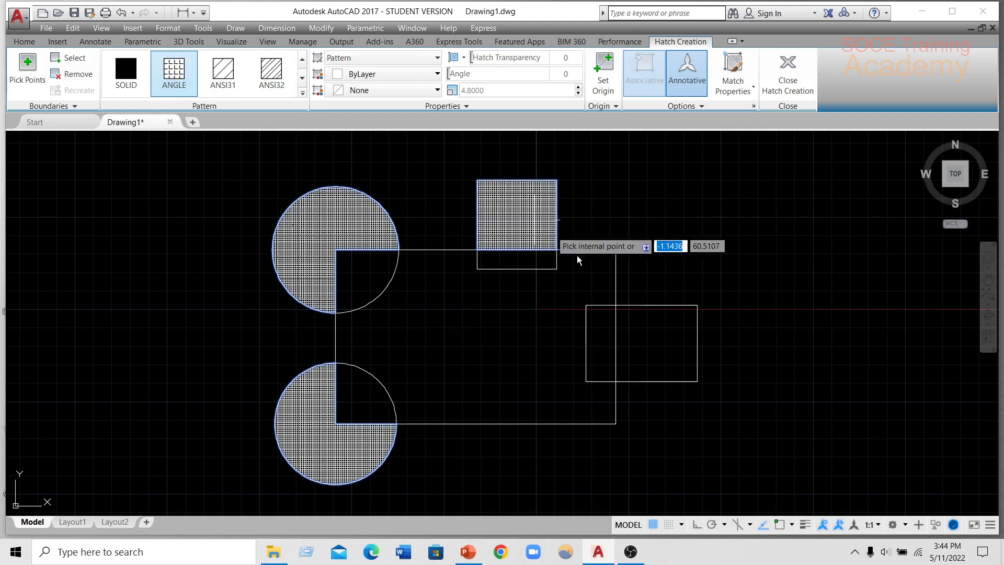
{"action": "left_click", "coordinate": [639, 314]}
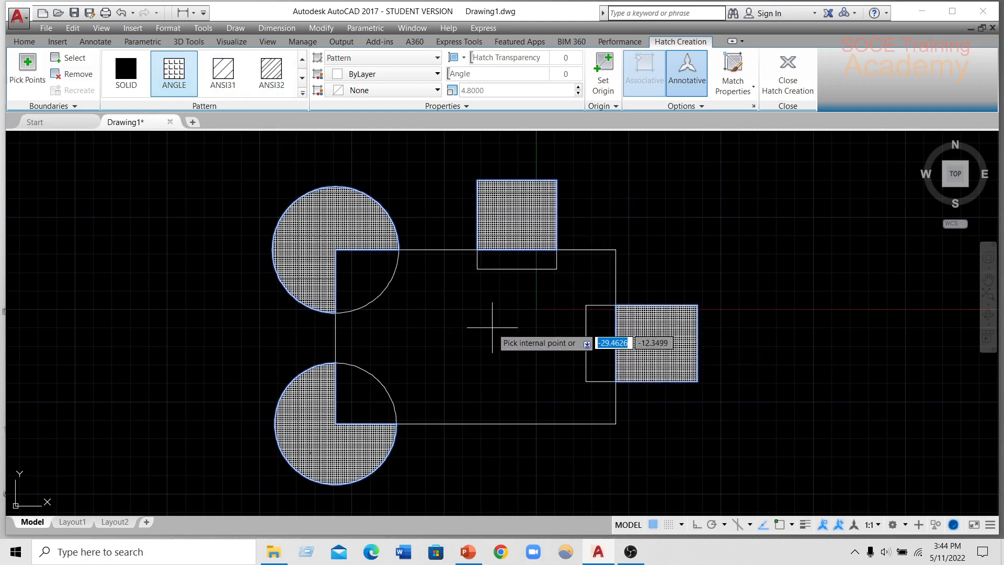
{"action": "scroll", "coordinate": [400, 265], "scroll_direction": "up", "scroll_amount": 2}
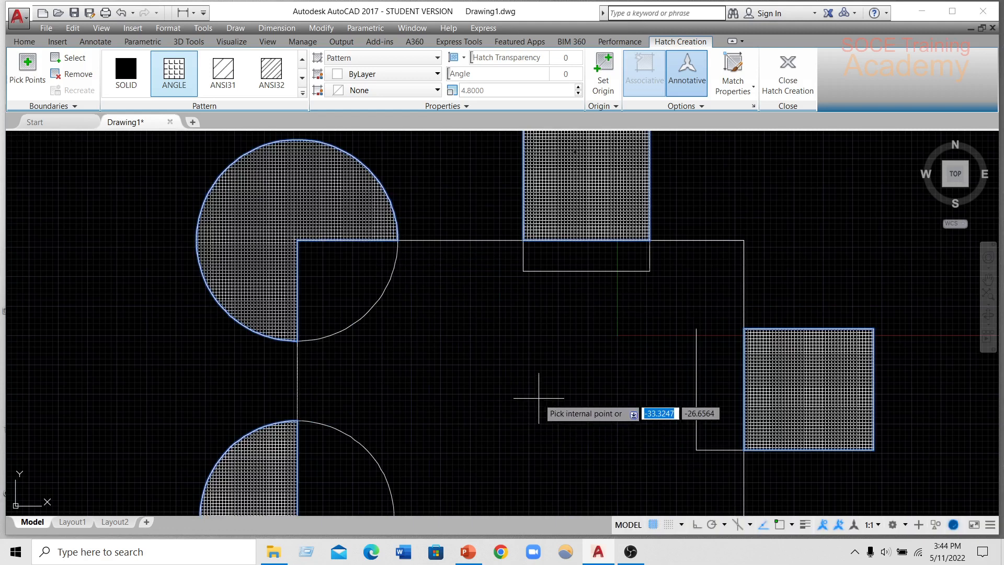
{"action": "key", "text": "Return"}
Set the hatch pattern scale to 5.4 and end the Hatch command.
{"action": "scroll", "coordinate": [494, 367], "scroll_direction": "down", "scroll_amount": 2}
{"action": "scroll", "coordinate": [444, 205], "scroll_direction": "up", "scroll_amount": 2}
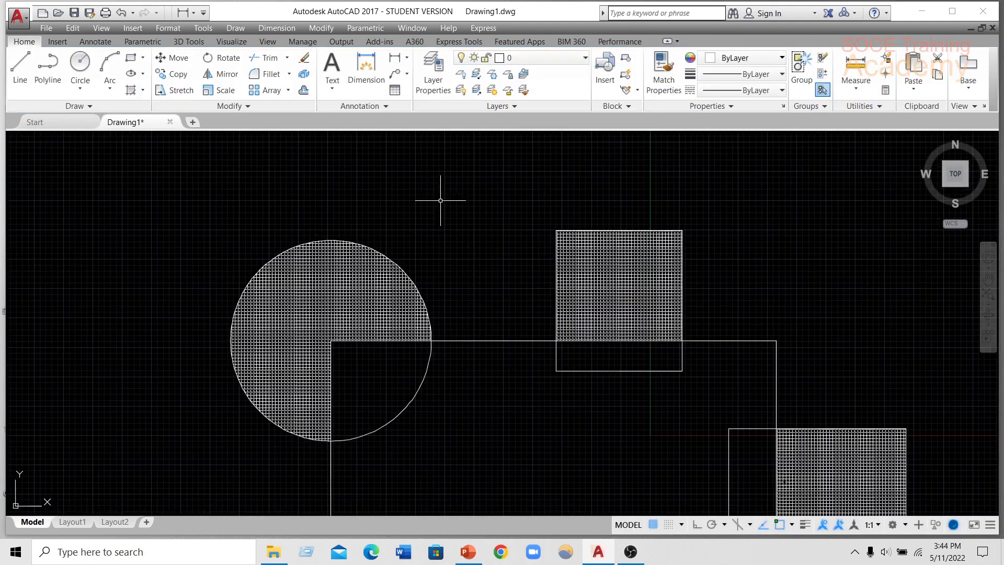
{"action": "scroll", "coordinate": [471, 224], "scroll_direction": "down", "scroll_amount": 2}
{"action": "scroll", "coordinate": [434, 347], "scroll_direction": "up", "scroll_amount": 2}
{"action": "scroll", "coordinate": [402, 302], "scroll_direction": "down", "scroll_amount": 3}
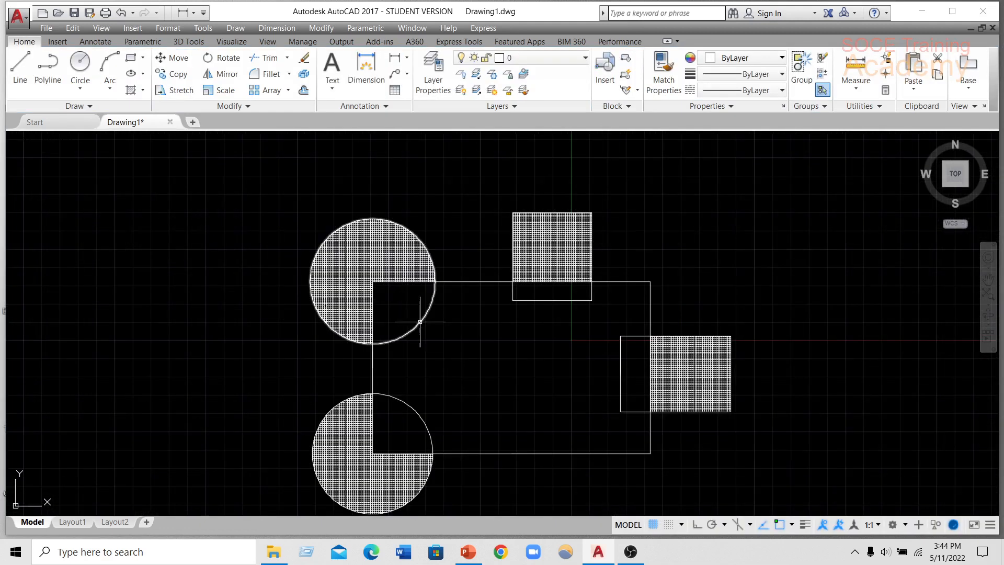
{"action": "middle_click_drag", "start_coordinate": [410, 316], "coordinate": [406, 294]}
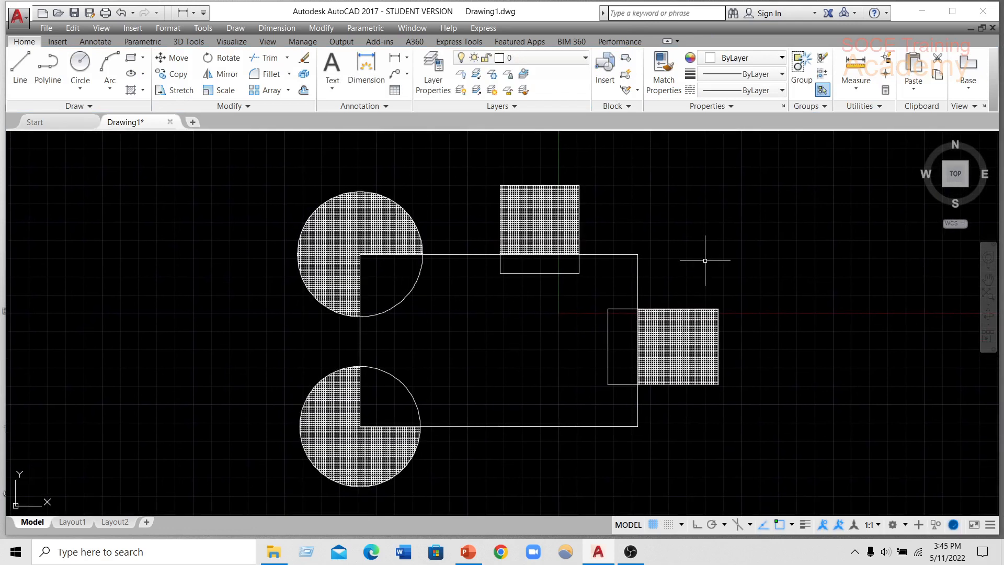
{"action": "key", "text": "Return"}
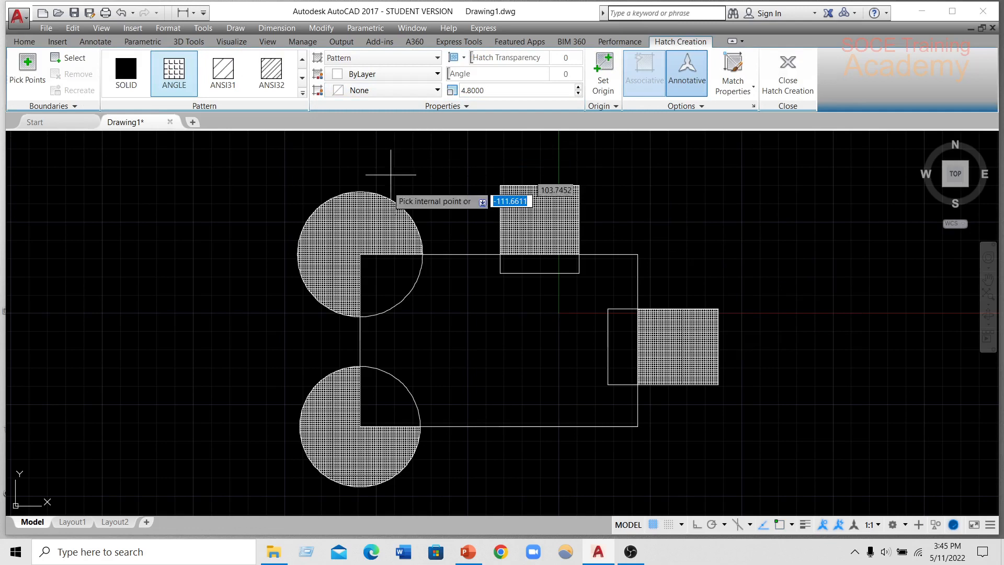
{"action": "scroll", "coordinate": [369, 222], "scroll_direction": "up", "scroll_amount": 2}
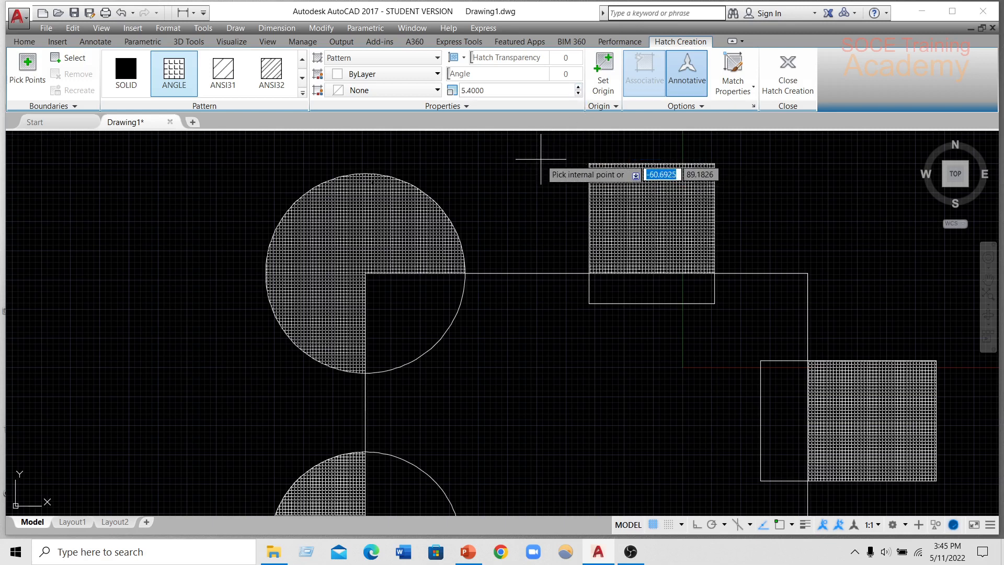
{"action": "key", "text": "Return"}
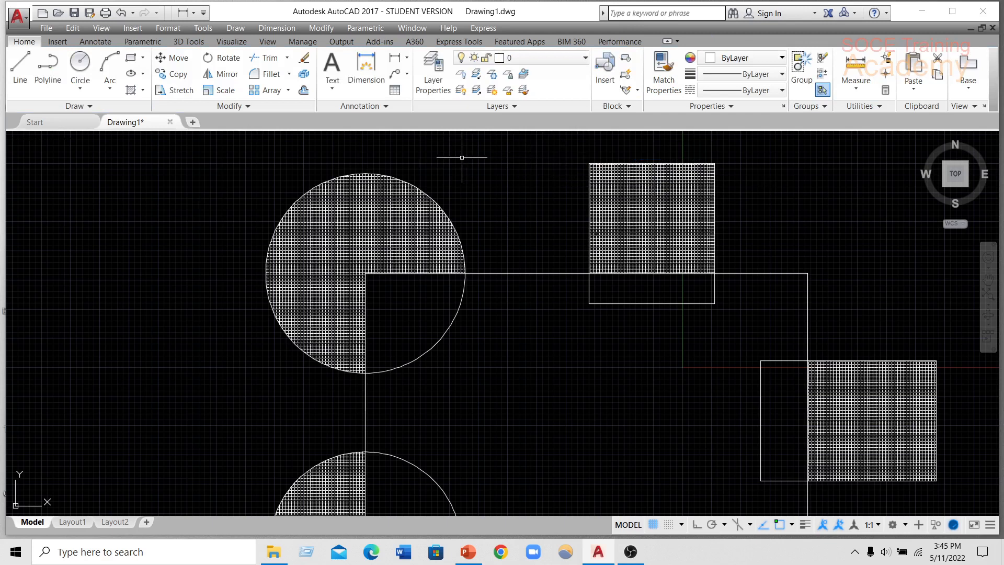
Try hatching the upper circle's outer area at scale 2.9, first with ANSI31 and finally with the ANGLE pattern.
{"action": "type", "text": "h"}
{"action": "key", "text": "Return"}
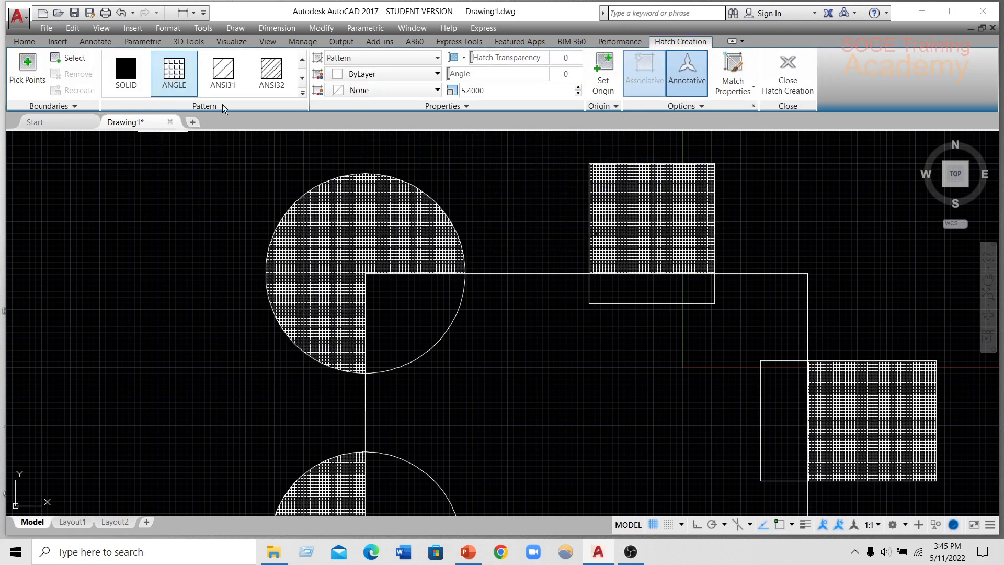
{"action": "left_click", "coordinate": [578, 94]}
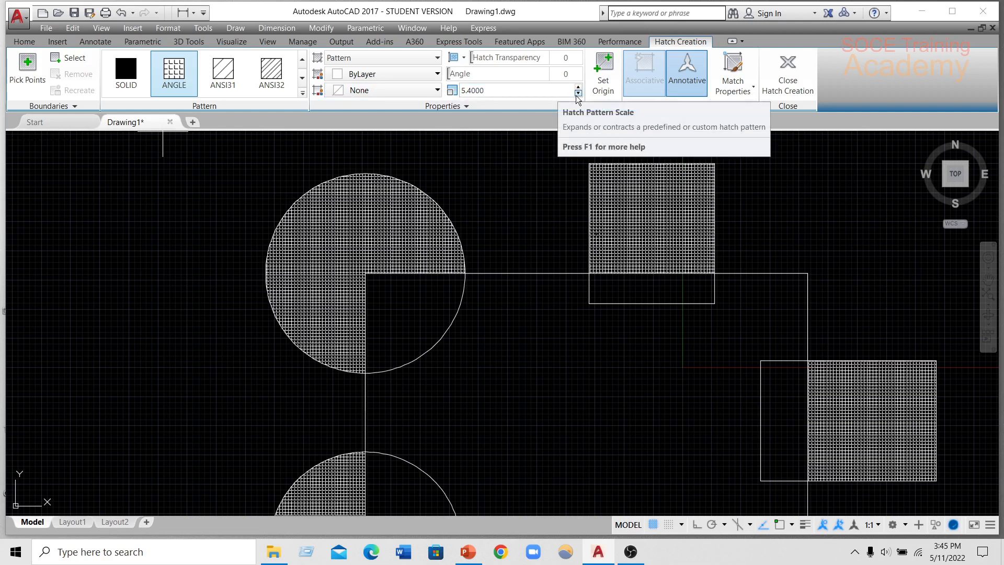
{"action": "left_click", "coordinate": [578, 94]}
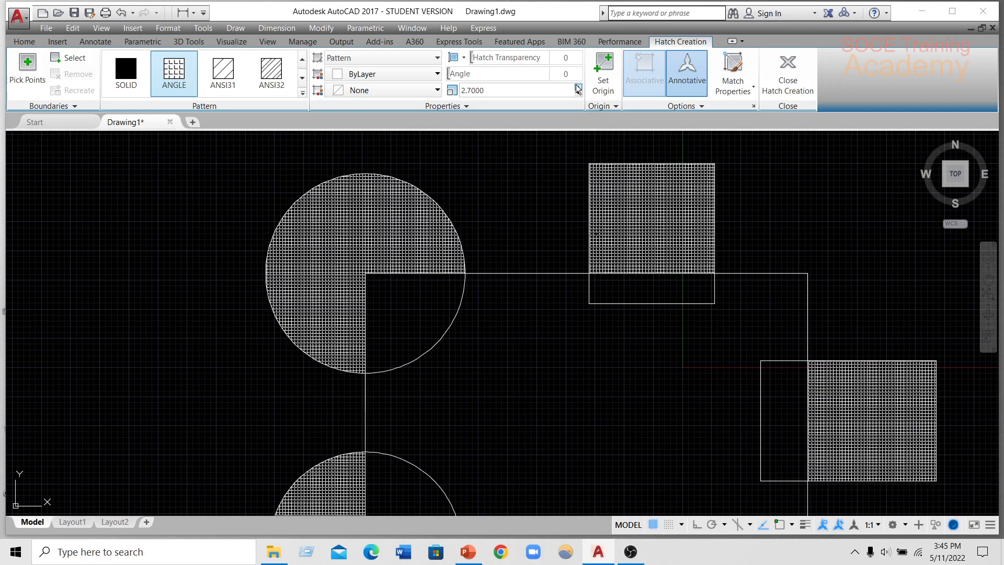
{"action": "left_click", "coordinate": [579, 87]}
{"action": "left_click", "coordinate": [232, 81]}
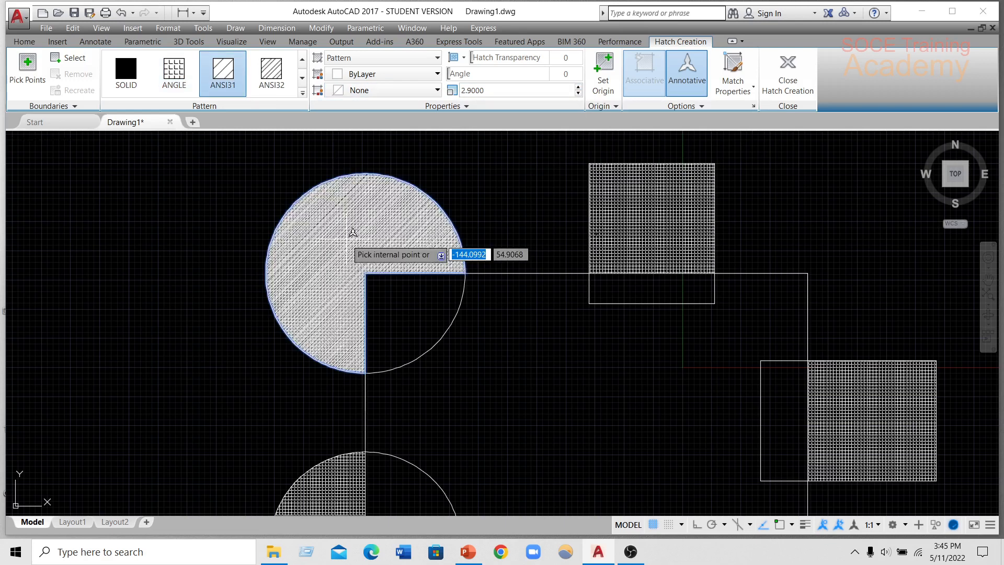
{"action": "left_click", "coordinate": [353, 196]}
{"action": "left_click", "coordinate": [176, 72]}
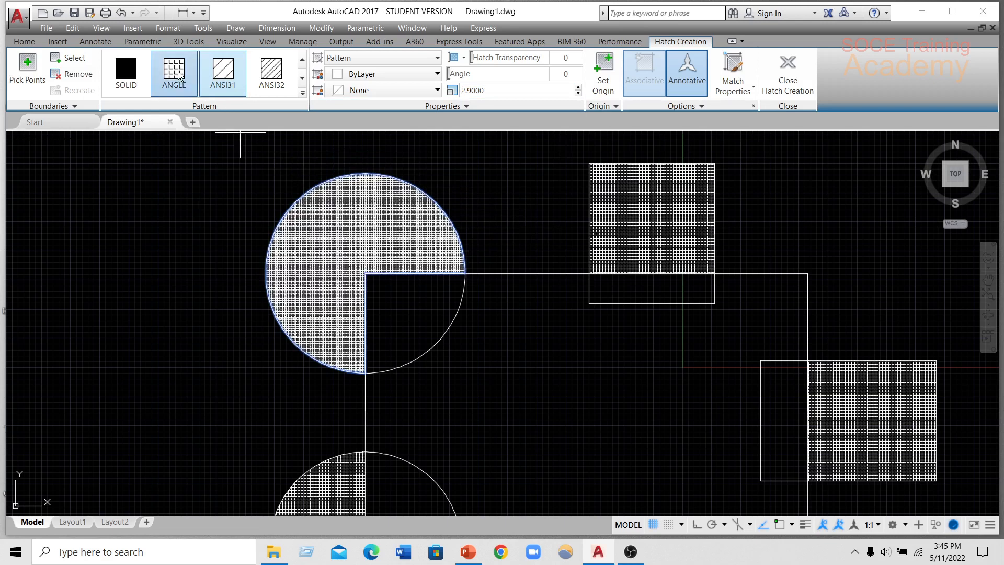
{"action": "key", "text": "Return"}
{"action": "key", "text": "Return"}
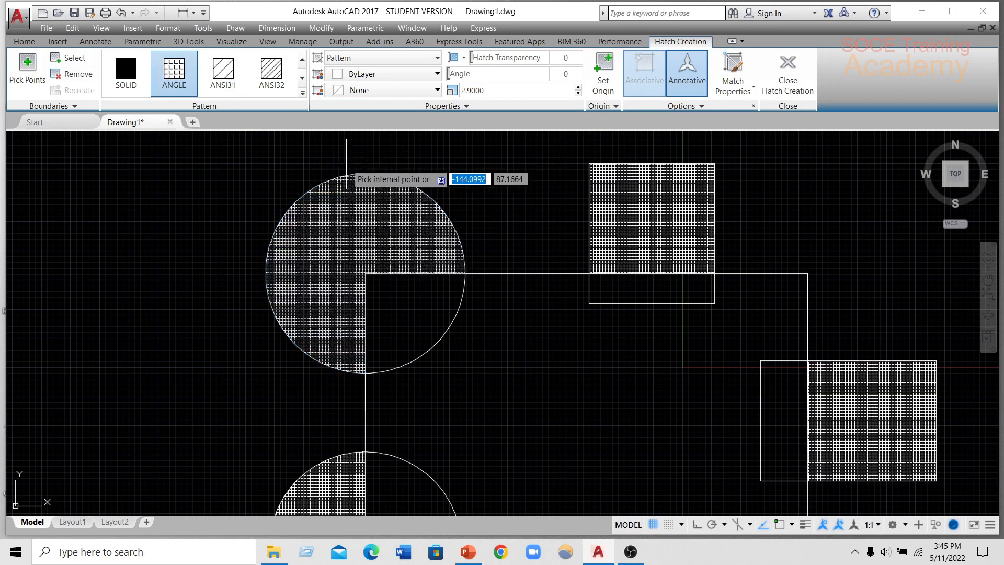
{"action": "key", "text": "Escape"}
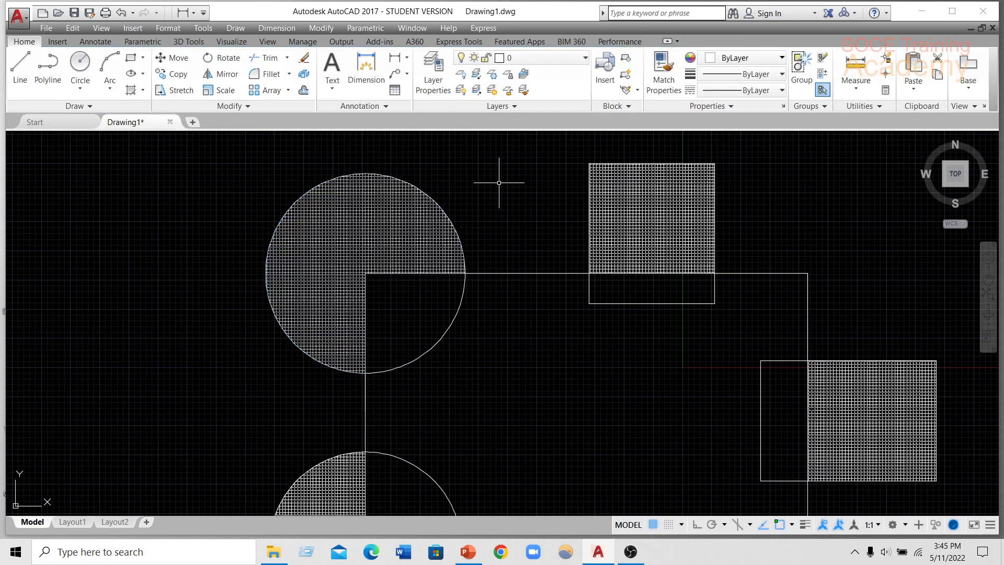
Set the hatch pattern scale to 3.0 and leave the Hatch command.
{"action": "type", "text": "h"}
{"action": "key", "text": "Return"}
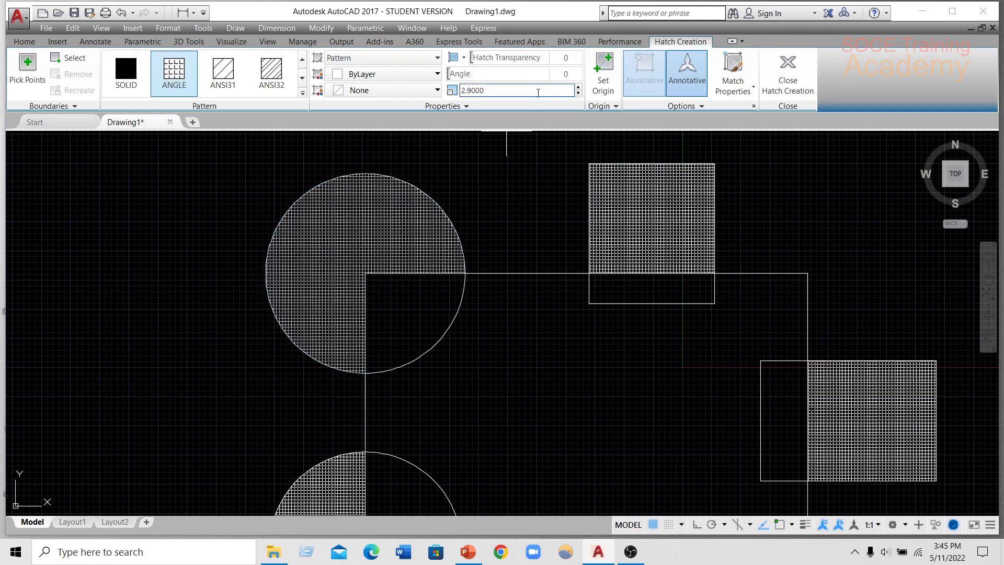
{"action": "left_click", "coordinate": [578, 87]}
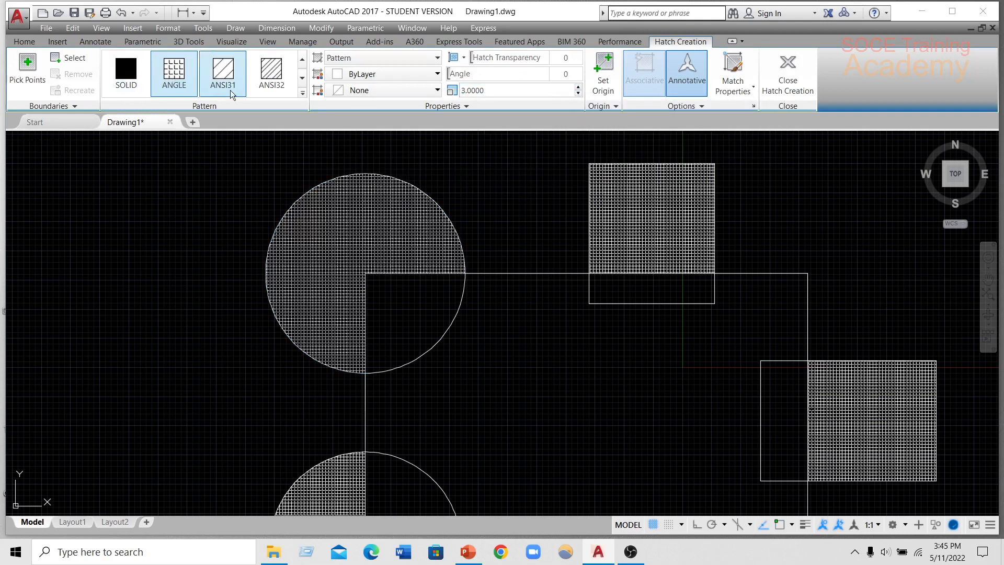
{"action": "key", "text": "Escape"}
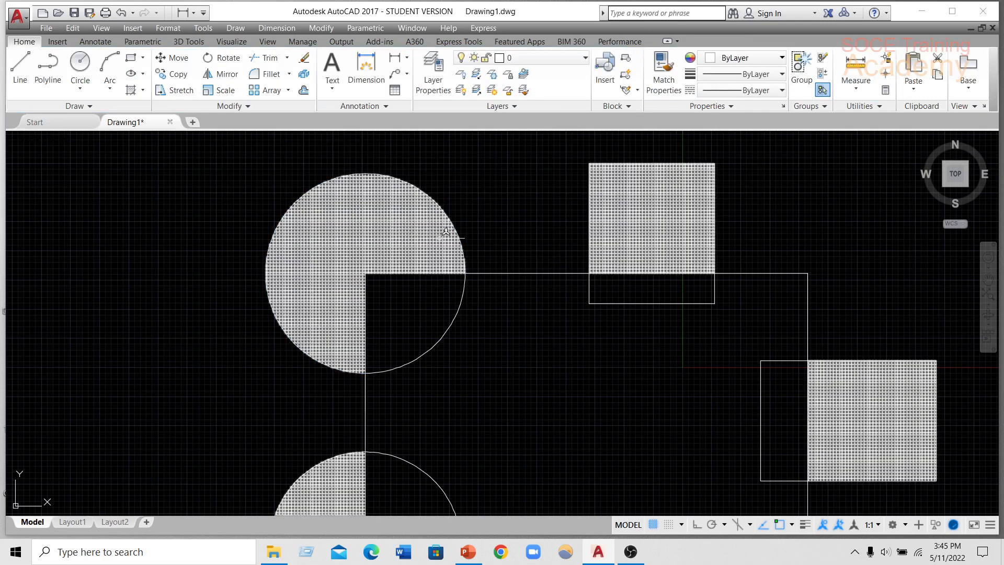
Fill the parts of both circles and both small rectangles outside the large rectangle with a solid hatch.
{"action": "scroll", "coordinate": [648, 206], "scroll_direction": "down", "scroll_amount": 2}
{"action": "scroll", "coordinate": [507, 230], "scroll_direction": "up", "scroll_amount": 4}
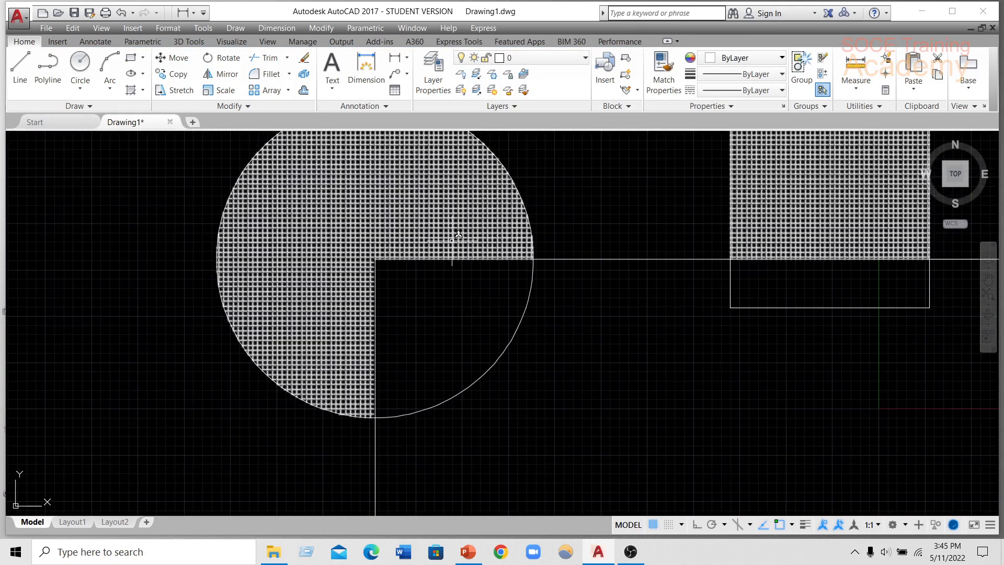
{"action": "scroll", "coordinate": [452, 240], "scroll_direction": "up", "scroll_amount": 2}
{"action": "middle_click_drag", "start_coordinate": [448, 262], "coordinate": [448, 287]}
{"action": "scroll", "coordinate": [434, 296], "scroll_direction": "down", "scroll_amount": 2}
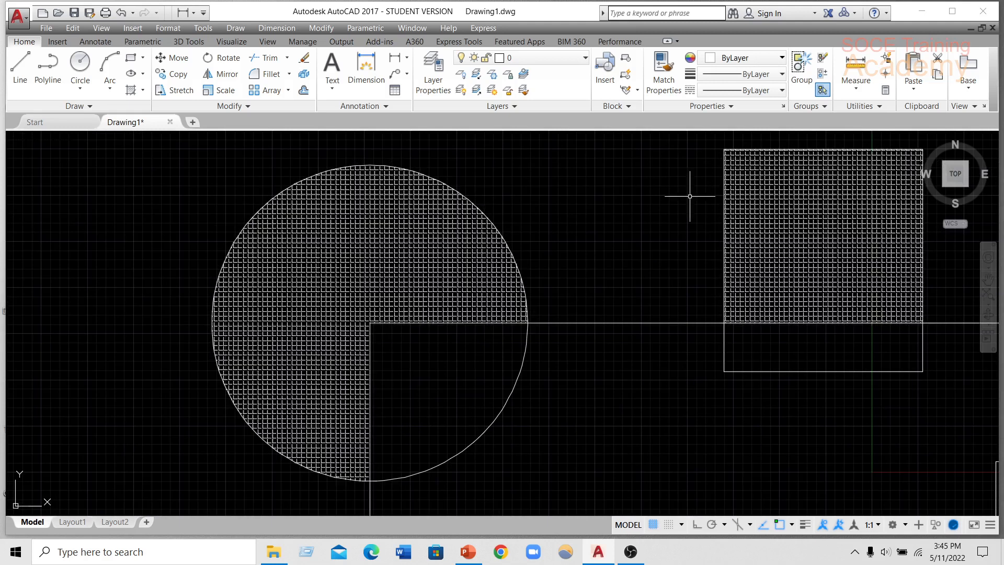
{"action": "key", "text": "Return"}
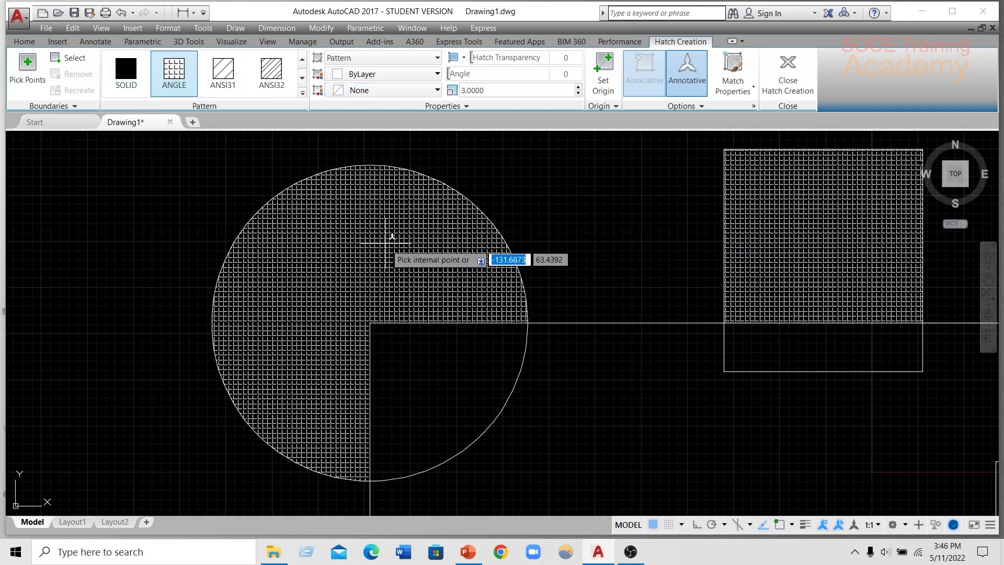
{"action": "left_click", "coordinate": [366, 59]}
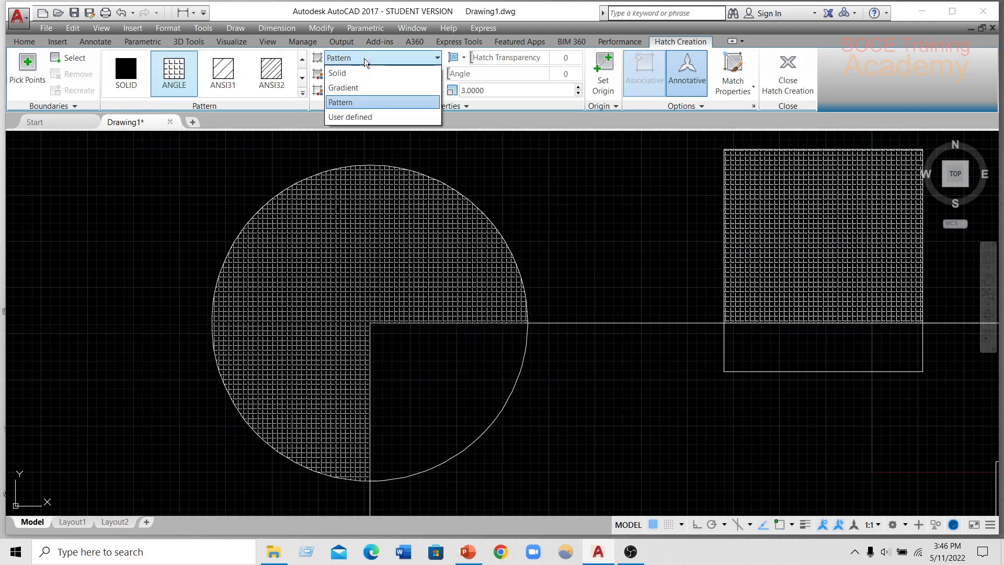
{"action": "left_click", "coordinate": [385, 74]}
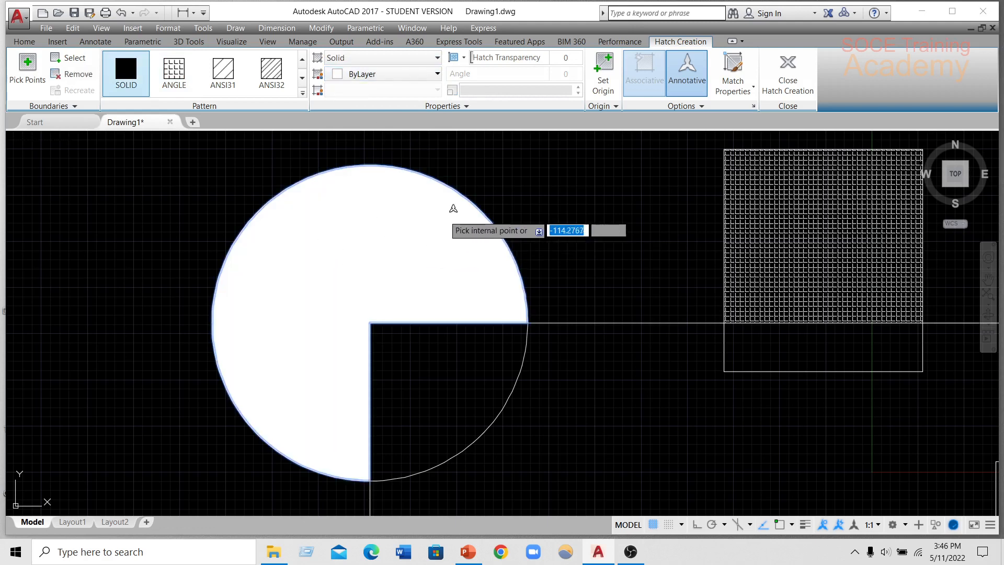
{"action": "scroll", "coordinate": [450, 211], "scroll_direction": "down", "scroll_amount": 4}
{"action": "left_click", "coordinate": [566, 219]}
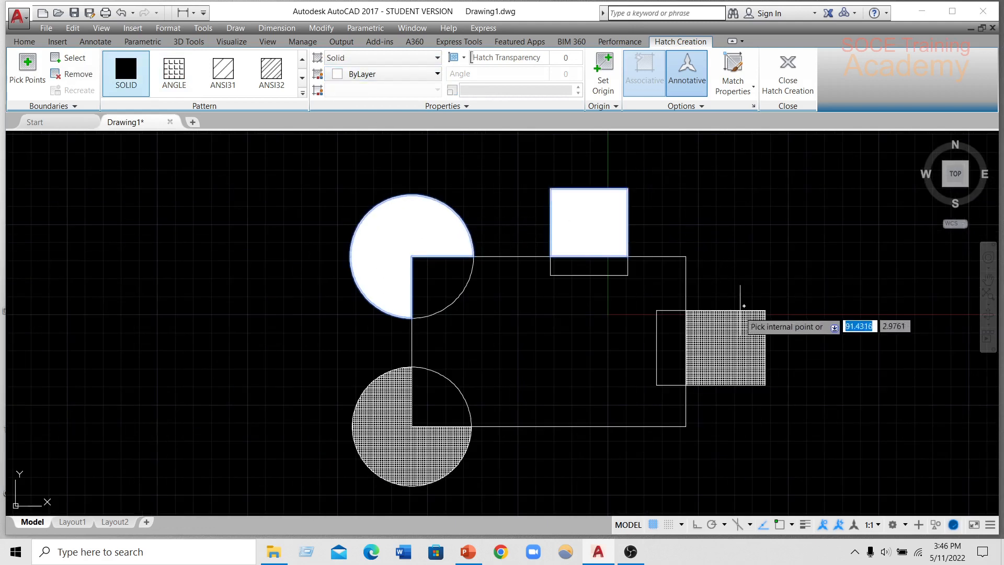
{"action": "left_click", "coordinate": [724, 338]}
{"action": "left_click", "coordinate": [396, 434]}
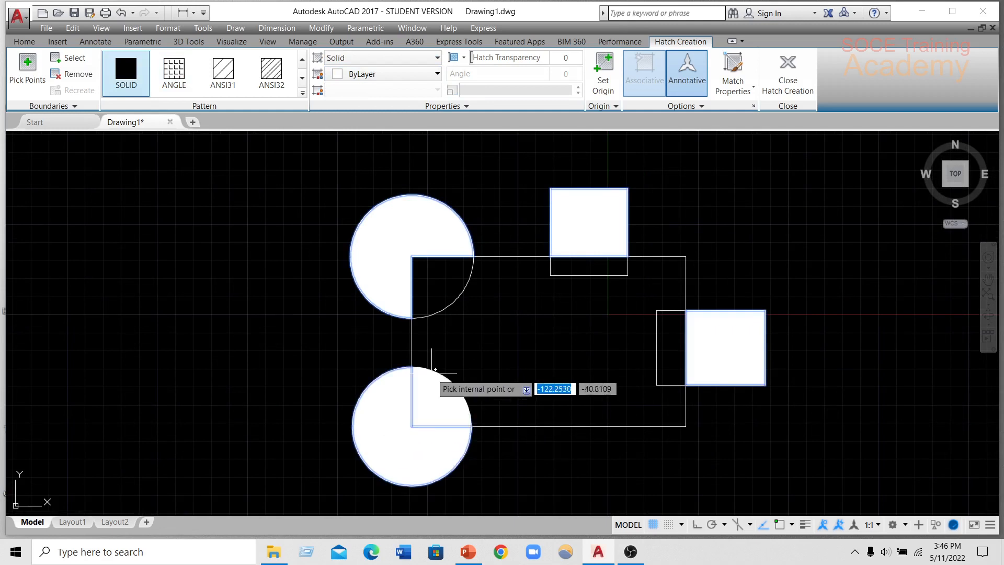
Try the ANGLE, ANSI31 and ANSI32 patterns on the selected hatch areas.
{"action": "scroll", "coordinate": [434, 372], "scroll_direction": "up", "scroll_amount": 4}
{"action": "scroll", "coordinate": [276, 343], "scroll_direction": "down", "scroll_amount": 2}
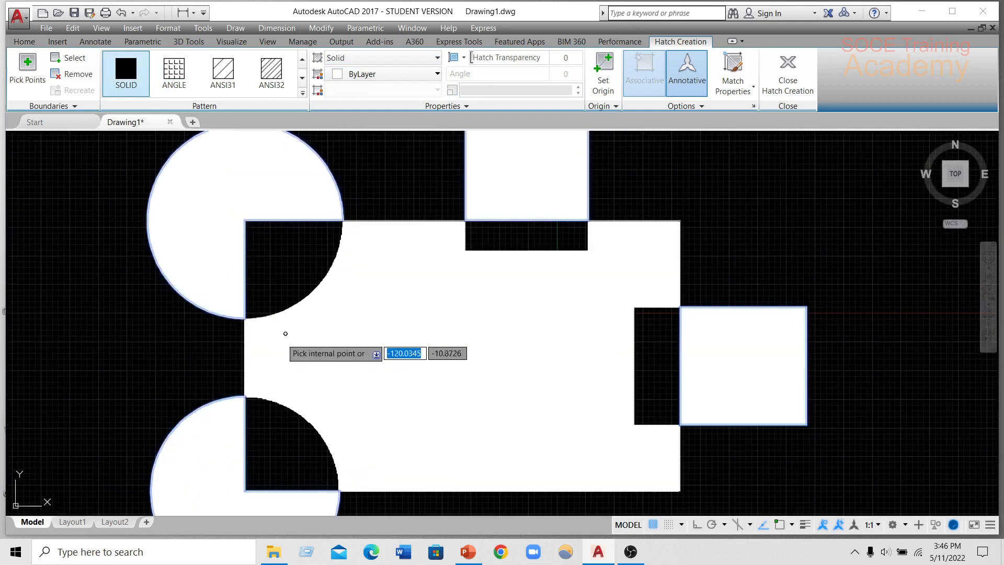
{"action": "scroll", "coordinate": [285, 330], "scroll_direction": "down", "scroll_amount": 2}
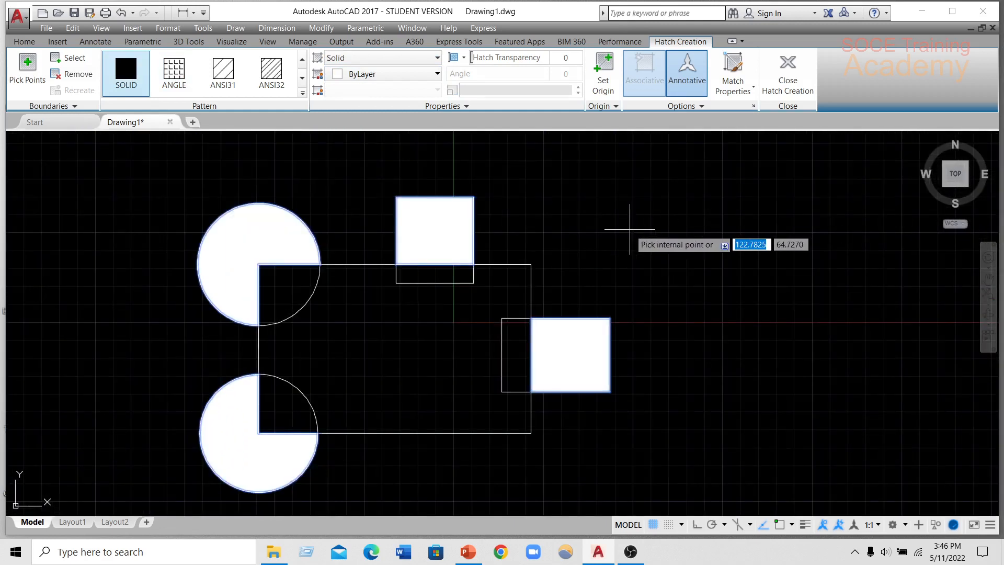
{"action": "left_click", "coordinate": [174, 73]}
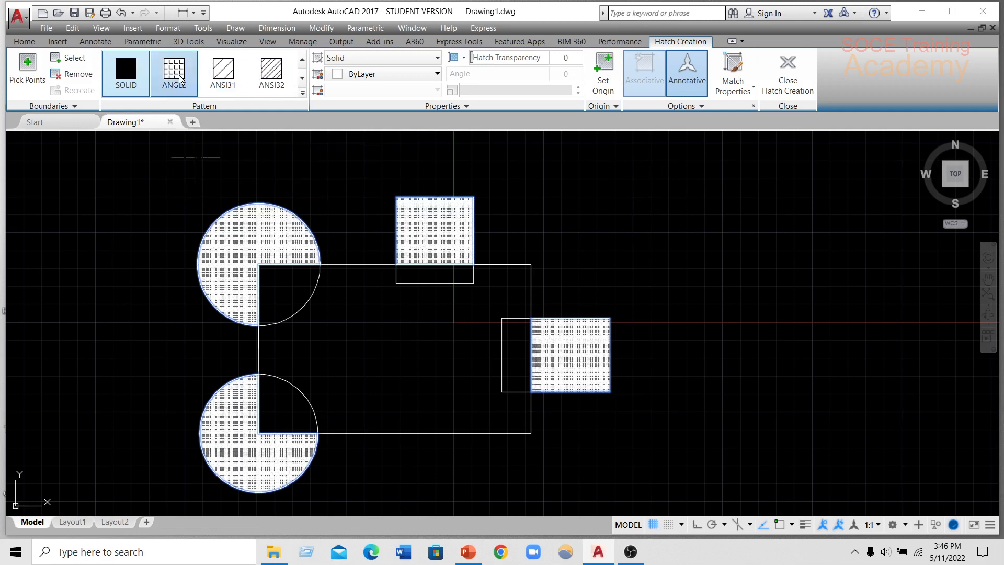
{"action": "left_click", "coordinate": [228, 77]}
{"action": "left_click", "coordinate": [273, 76]}
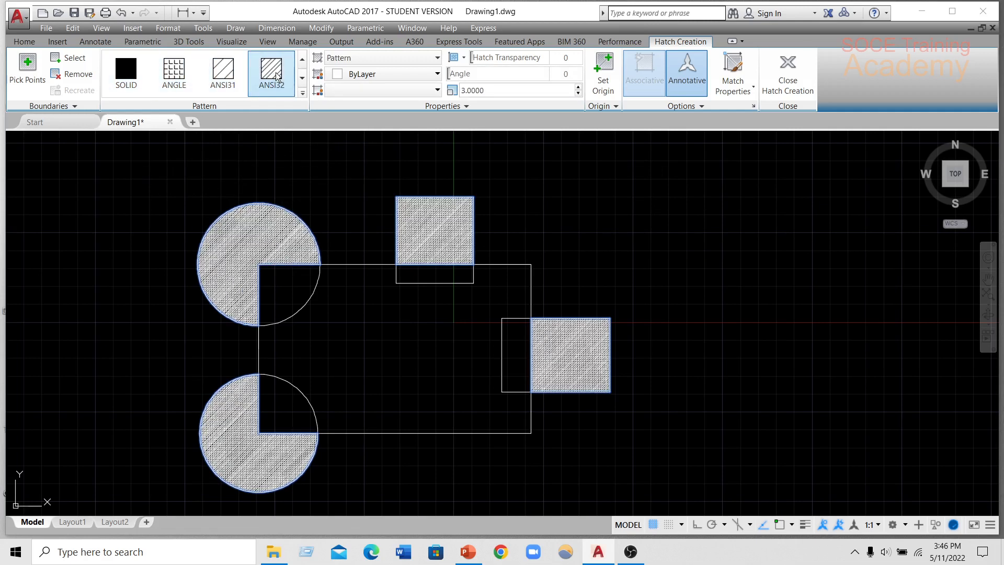
Browse the full set of hatch patterns, apply ANSI36 and examine it closely in the upper circle.
{"action": "left_click", "coordinate": [302, 93]}
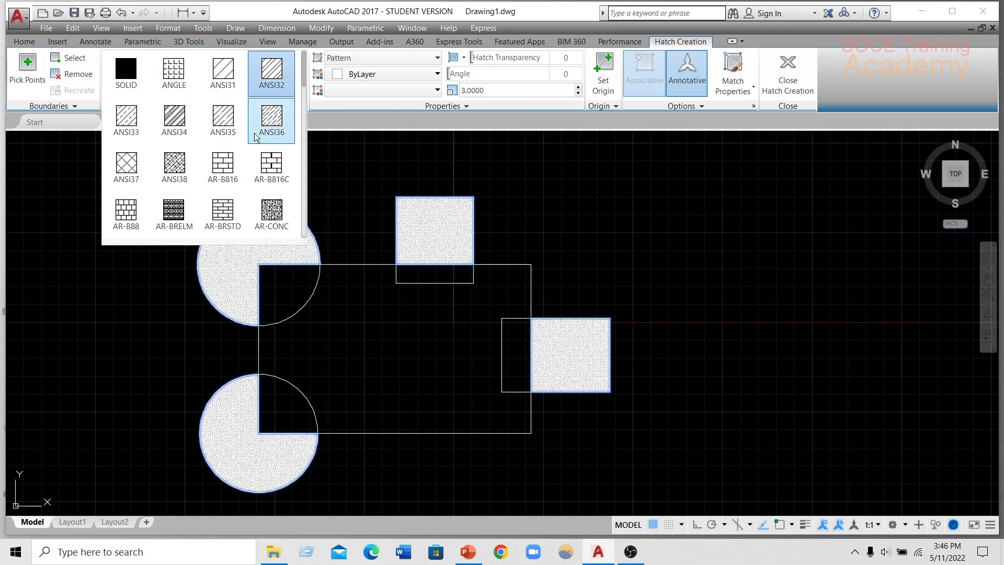
{"action": "mouse_move", "coordinate": [300, 93]}
{"action": "left_mouse_down"}
{"action": "mouse_move", "coordinate": [304, 230]}
{"action": "mouse_move", "coordinate": [290, 79]}
{"action": "left_mouse_up"}
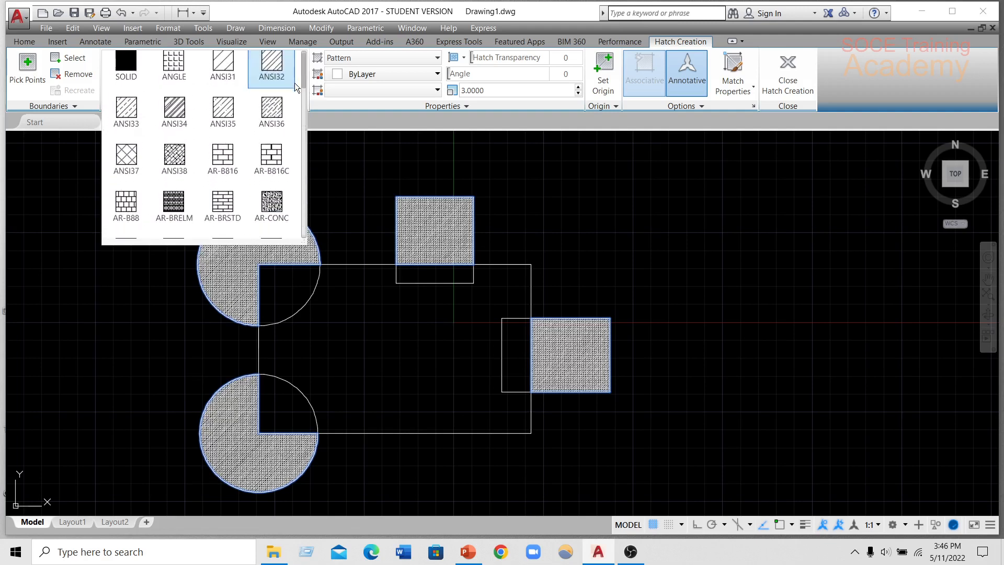
{"action": "left_click", "coordinate": [273, 111]}
{"action": "scroll", "coordinate": [257, 247], "scroll_direction": "up", "scroll_amount": 10}
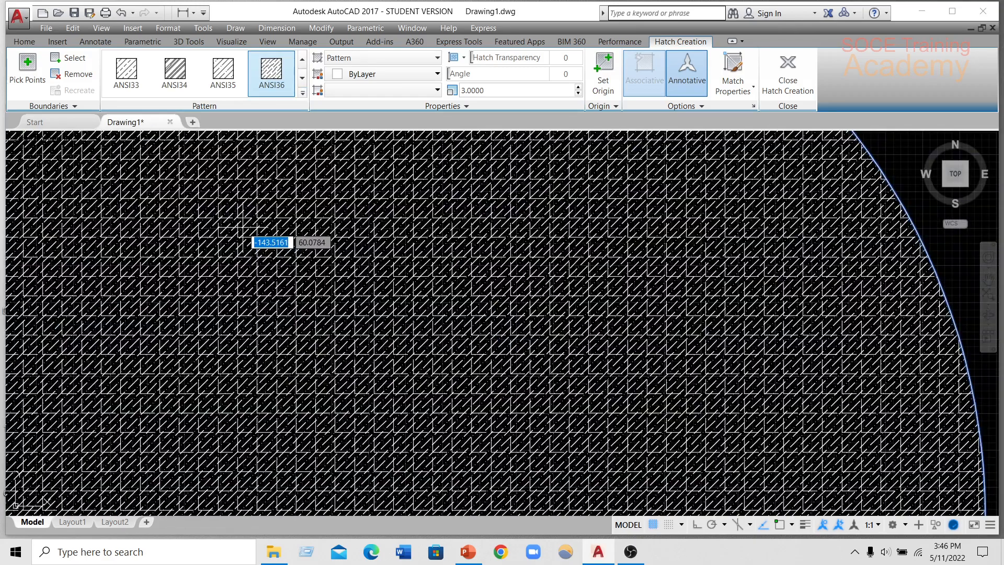
{"action": "scroll", "coordinate": [241, 228], "scroll_direction": "down", "scroll_amount": 10}
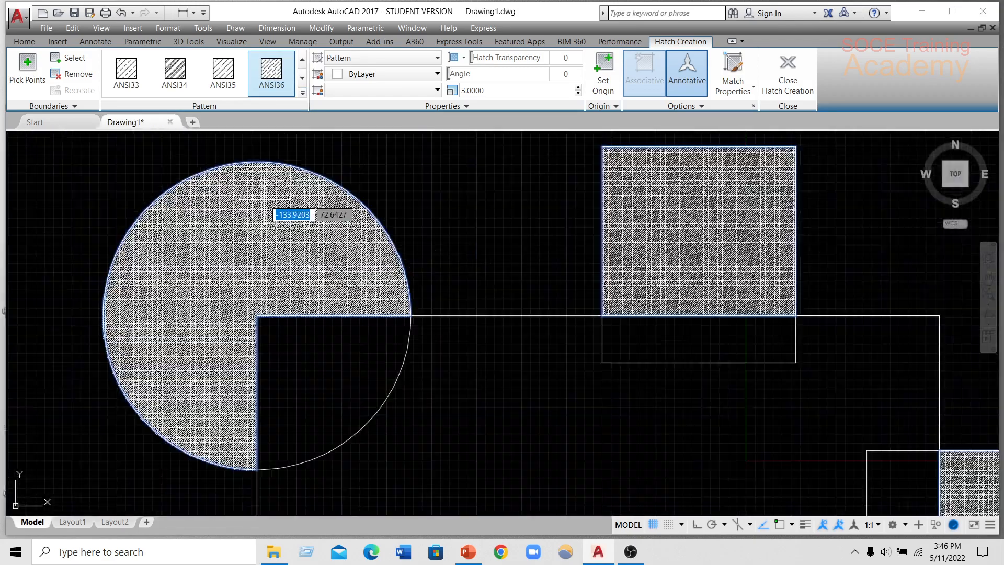
{"action": "scroll", "coordinate": [258, 207], "scroll_direction": "up", "scroll_amount": 5}
{"action": "scroll", "coordinate": [261, 204], "scroll_direction": "down", "scroll_amount": 5}
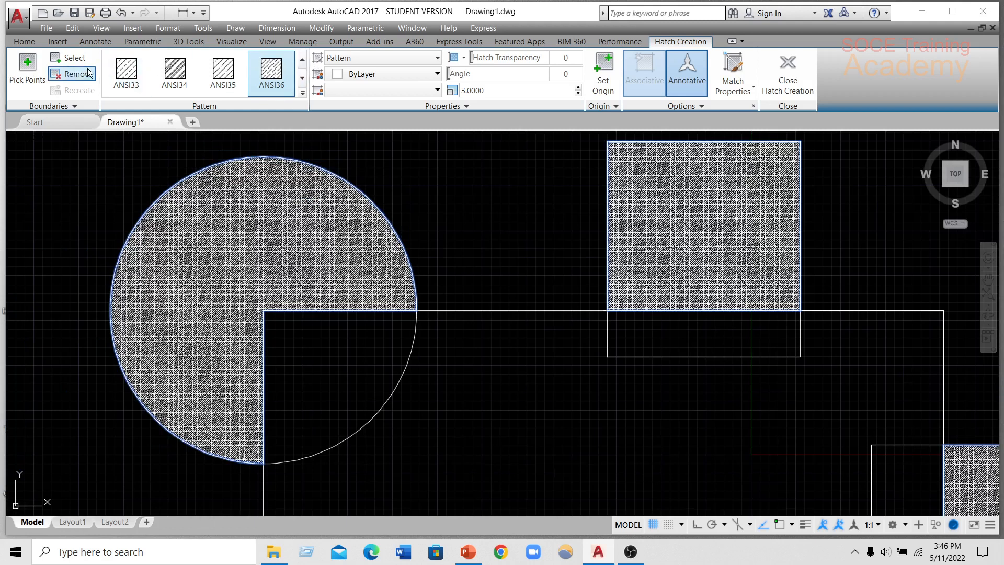
Change the hatch pattern to ANSI33 and raise its scale to 31.
{"action": "left_click", "coordinate": [129, 75]}
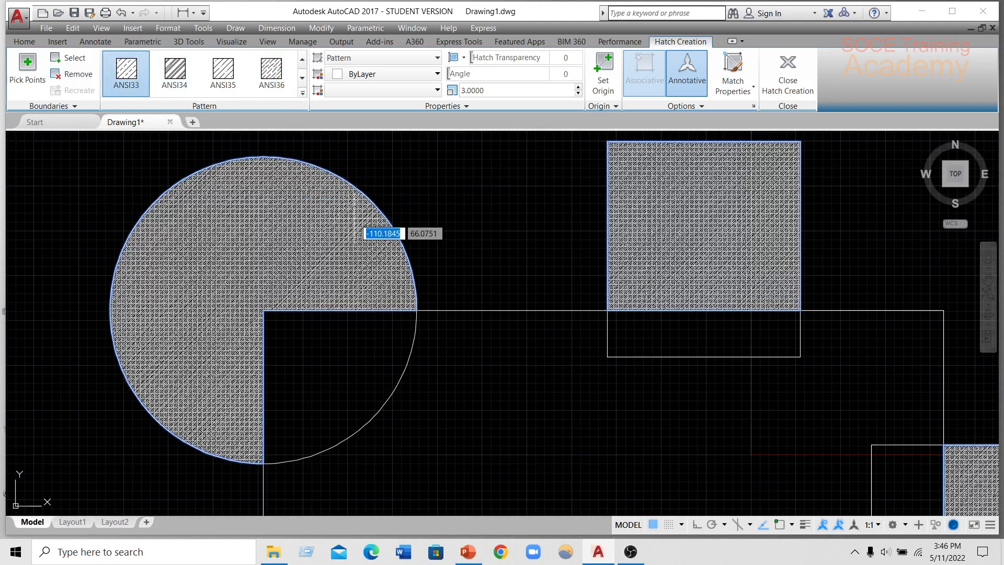
{"action": "scroll", "coordinate": [345, 223], "scroll_direction": "up", "scroll_amount": 2}
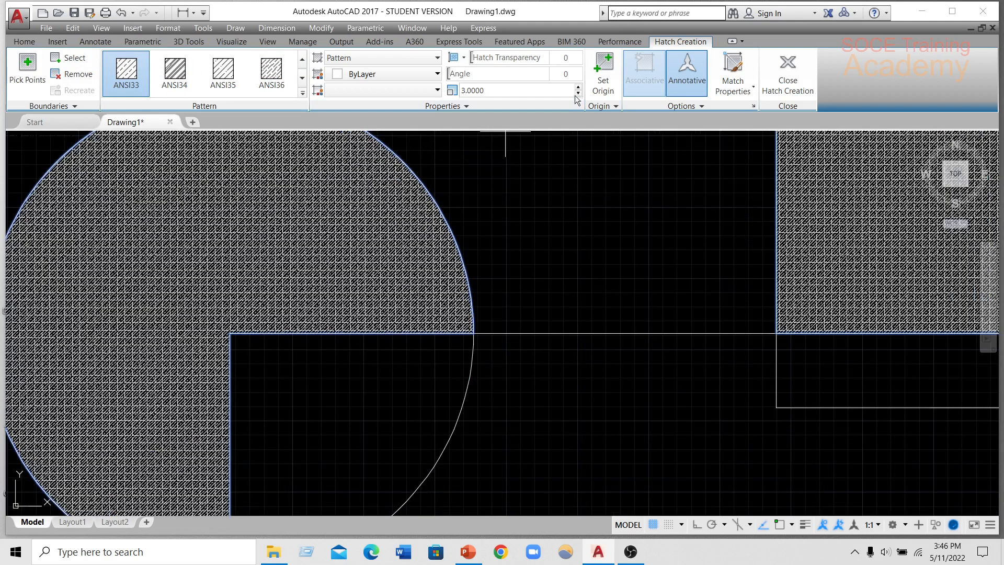
{"action": "left_click", "coordinate": [578, 88]}
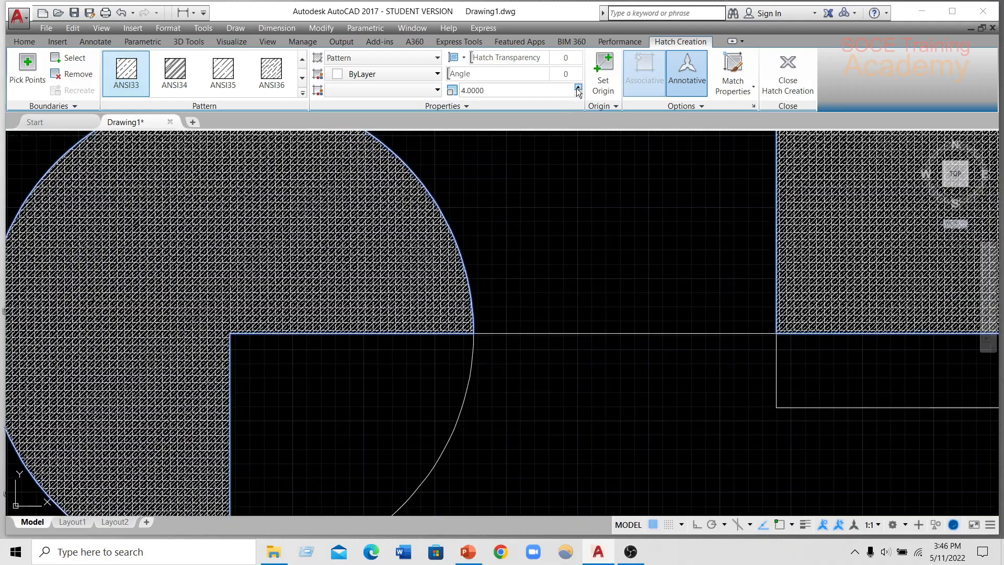
{"action": "left_click", "coordinate": [578, 88]}
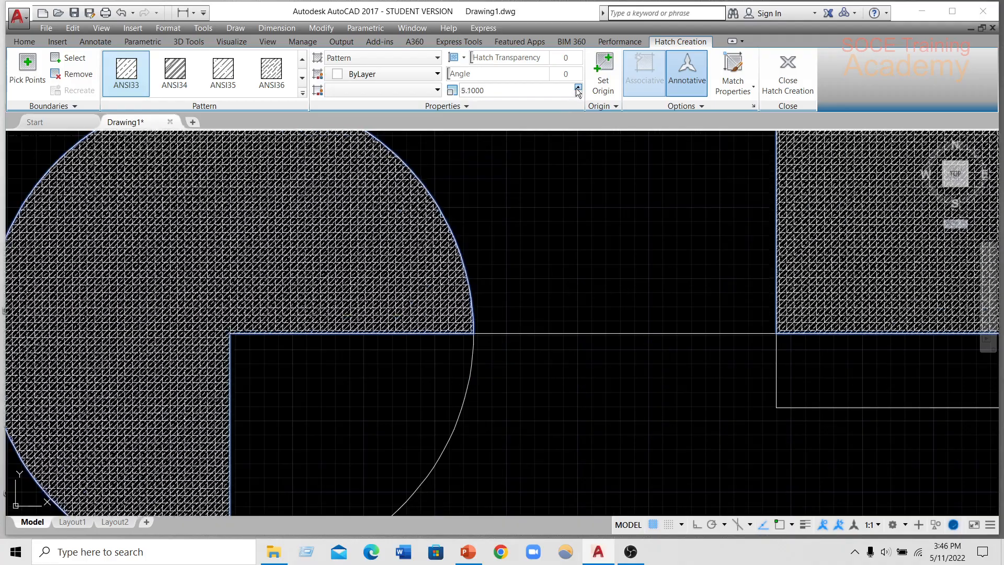
{"action": "left_click", "coordinate": [579, 88]}
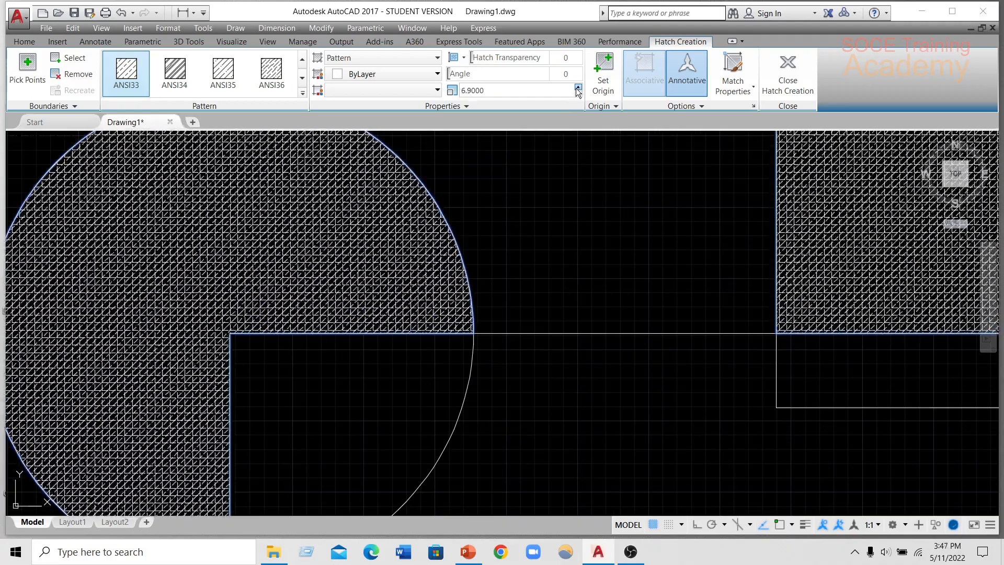
{"action": "left_click", "coordinate": [579, 88]}
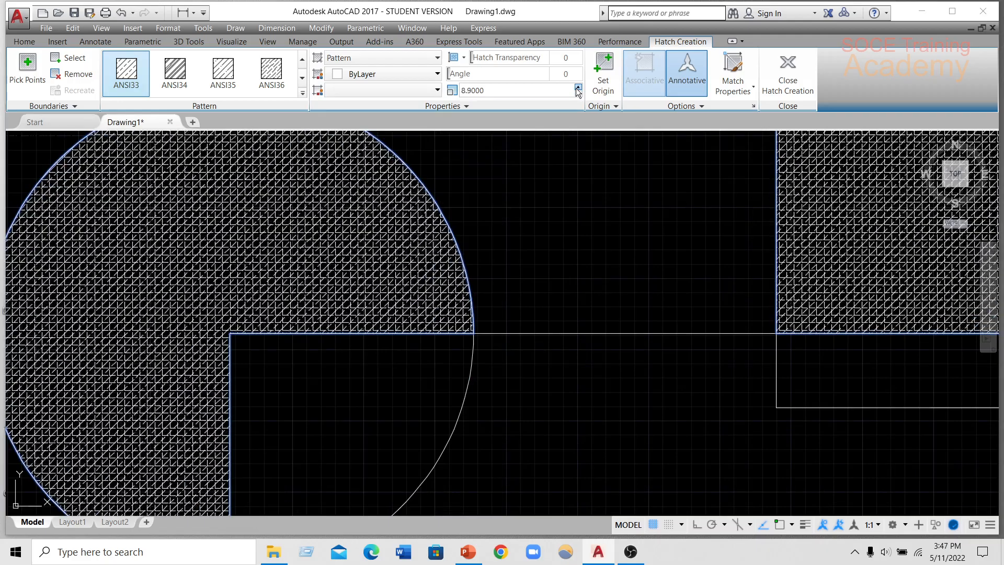
{"action": "left_click", "coordinate": [578, 88]}
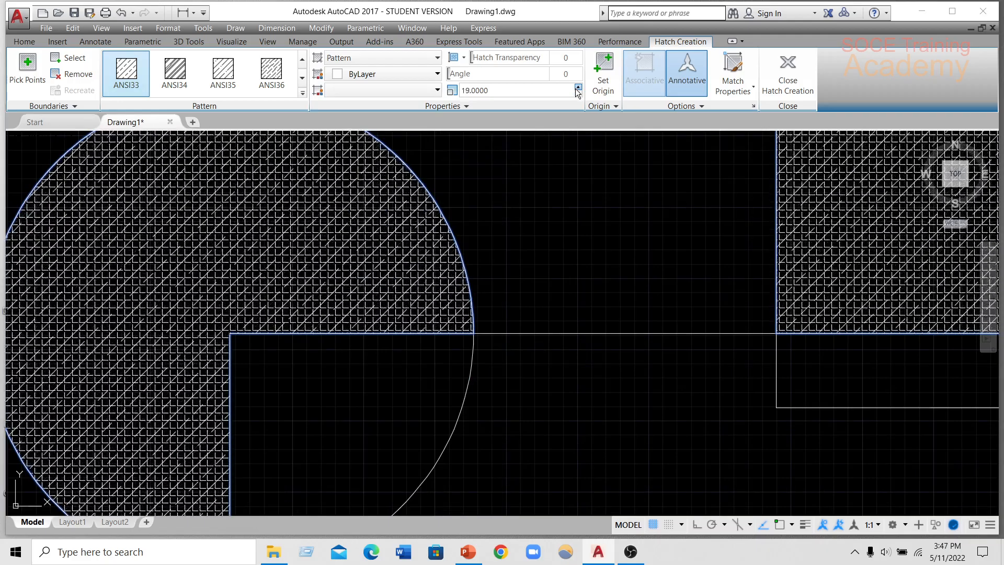
{"action": "left_click", "coordinate": [578, 88]}
{"action": "scroll", "coordinate": [282, 233], "scroll_direction": "up", "scroll_amount": 3}
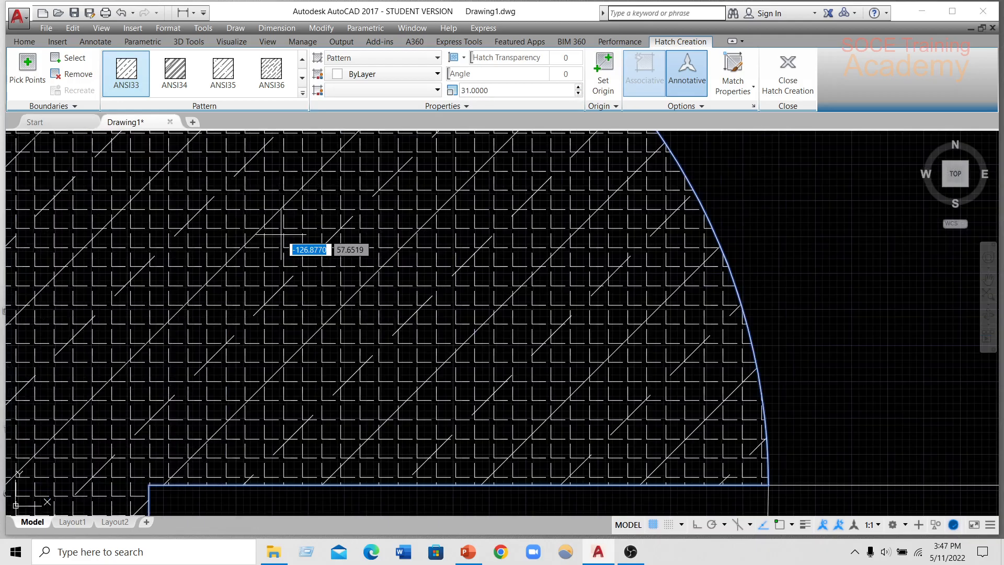
{"action": "scroll", "coordinate": [282, 234], "scroll_direction": "down", "scroll_amount": 5}
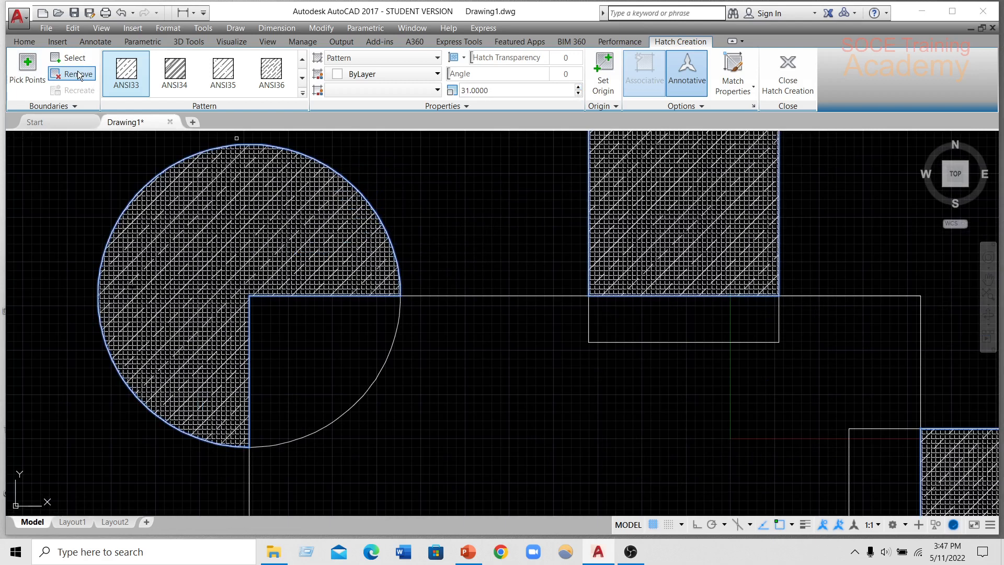
Remove the boundaries of both circle areas and both small rectangle areas from the new hatch and end the command.
{"action": "left_click", "coordinate": [383, 296]}
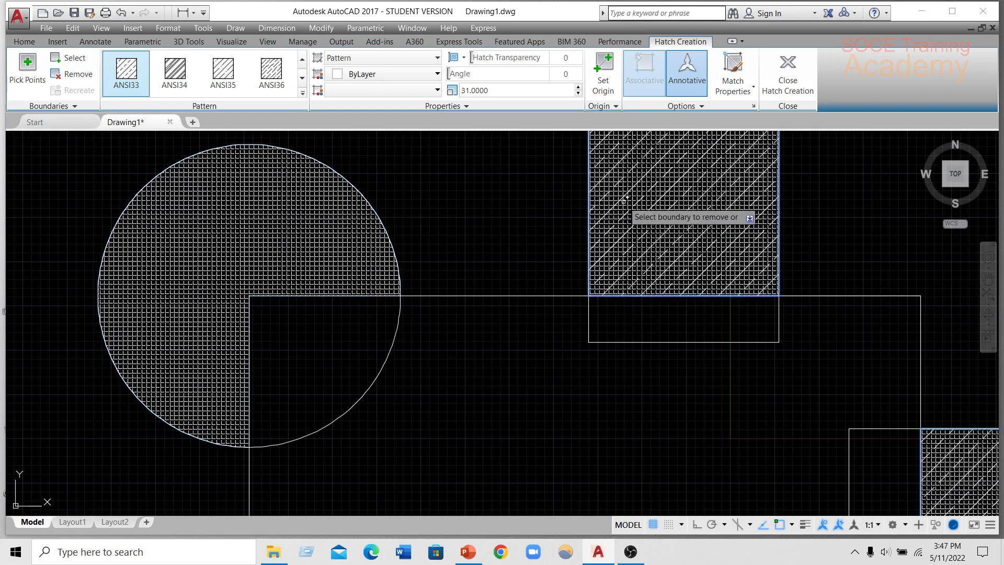
{"action": "left_click", "coordinate": [631, 297]}
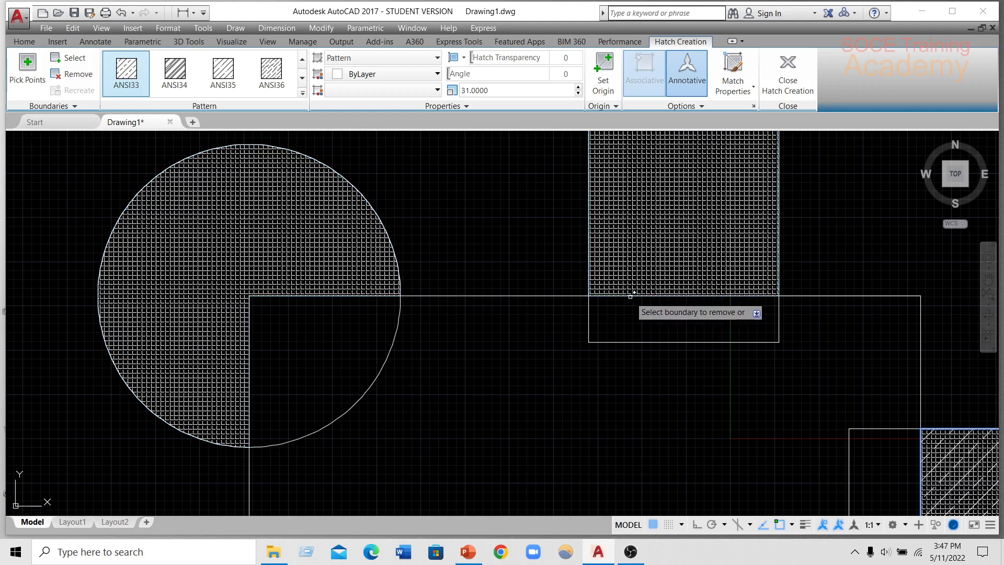
{"action": "scroll", "coordinate": [505, 289], "scroll_direction": "up", "scroll_amount": 2}
{"action": "mouse_move", "coordinate": [505, 289]}
{"action": "middle_mouse_down"}
{"action": "mouse_move", "coordinate": [318, 267]}
{"action": "mouse_move", "coordinate": [240, 244]}
{"action": "middle_mouse_up"}
{"action": "scroll", "coordinate": [399, 287], "scroll_direction": "down", "scroll_amount": 2}
{"action": "middle_click_drag", "start_coordinate": [582, 433], "coordinate": [446, 327]}
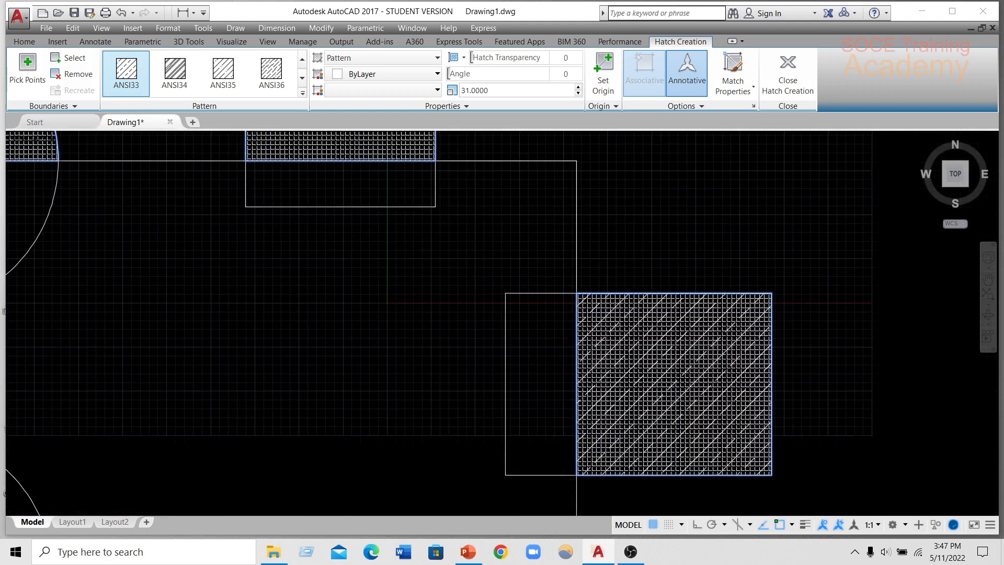
{"action": "left_click", "coordinate": [575, 358]}
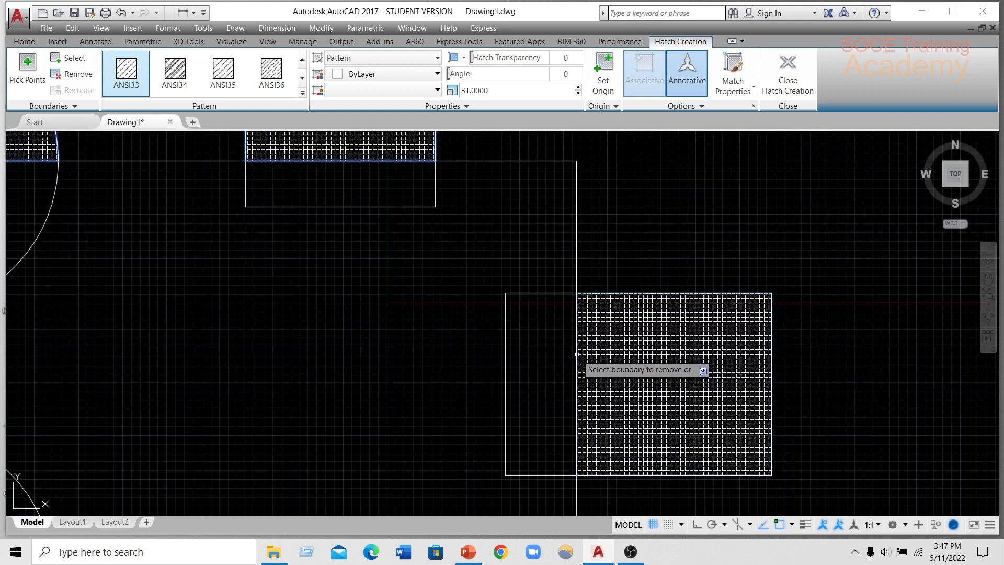
{"action": "middle_click_drag", "start_coordinate": [248, 455], "coordinate": [471, 283]}
{"action": "middle_click_drag", "start_coordinate": [307, 362], "coordinate": [454, 327]}
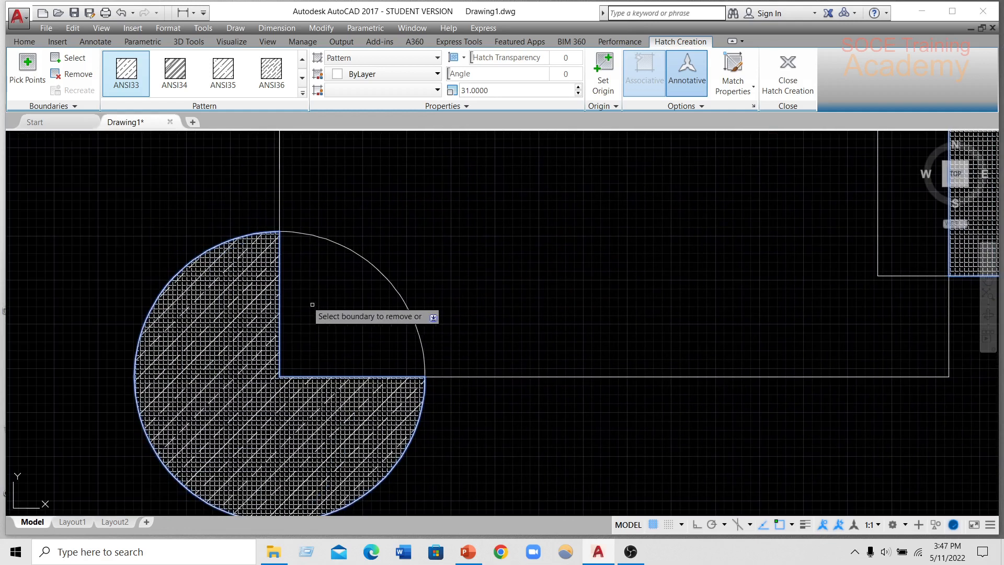
{"action": "left_click", "coordinate": [278, 278]}
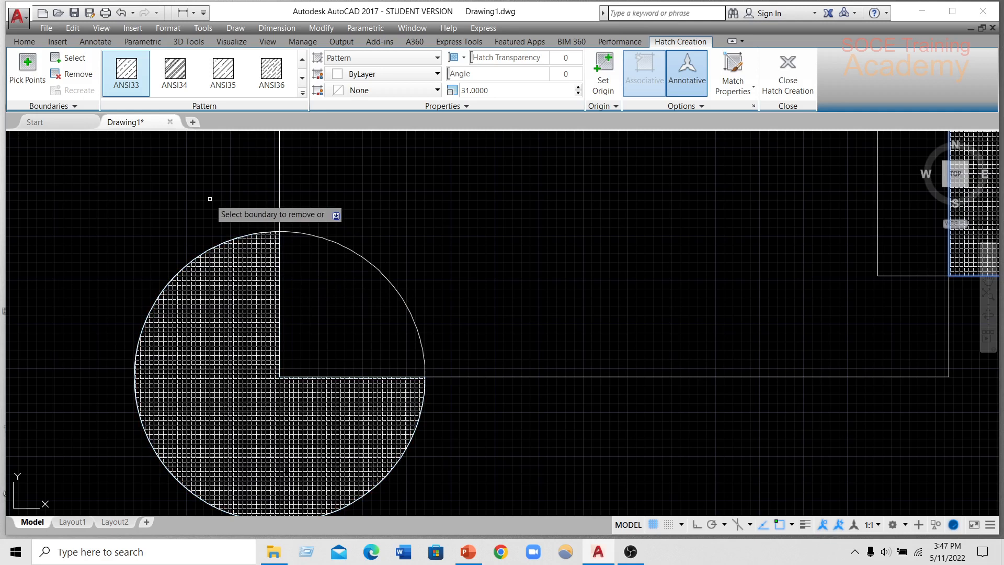
{"action": "key", "text": "Return"}
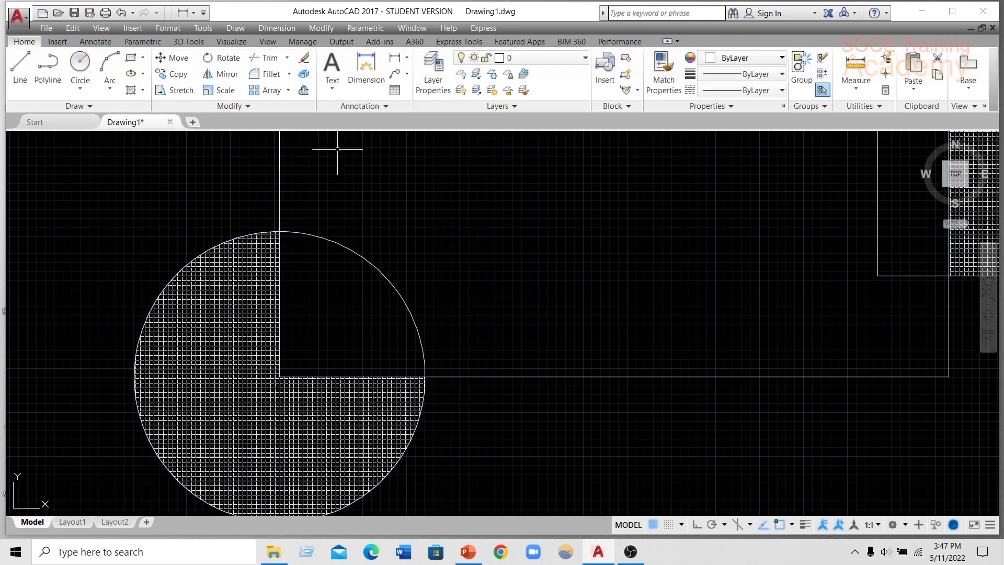
Hatch the outer areas of the upper circle and the upper small rectangle with ANSI33 at scale 31 in color 242,103,34.
{"action": "key", "text": "Return"}
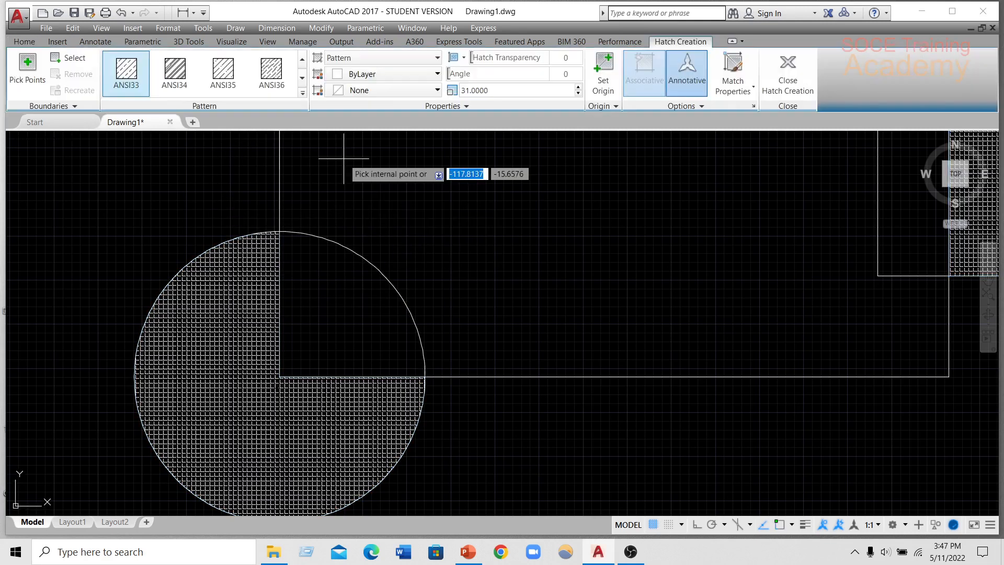
{"action": "middle_click_drag", "start_coordinate": [376, 190], "coordinate": [339, 359]}
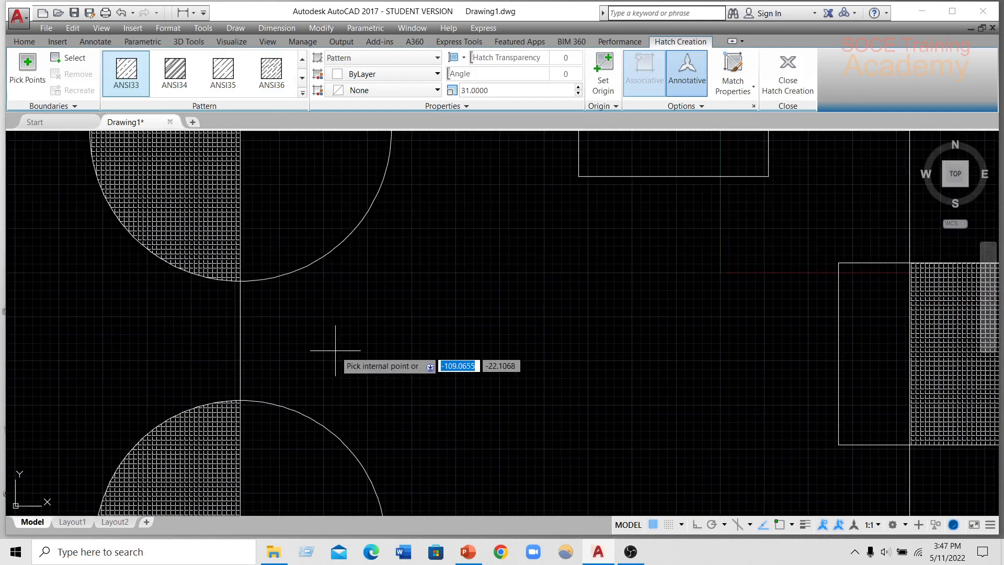
{"action": "scroll", "coordinate": [333, 349], "scroll_direction": "down", "scroll_amount": 2}
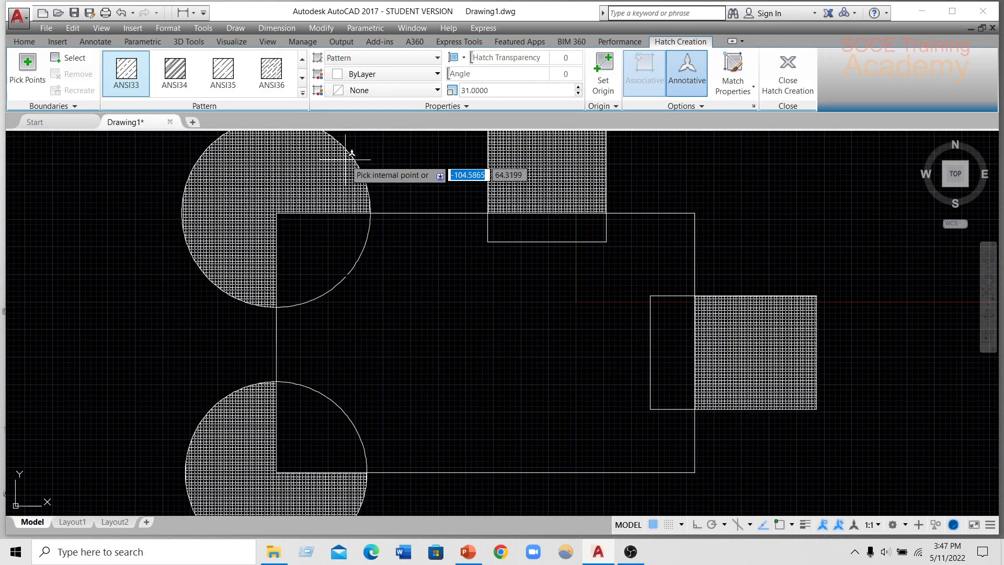
{"action": "left_click", "coordinate": [388, 78]}
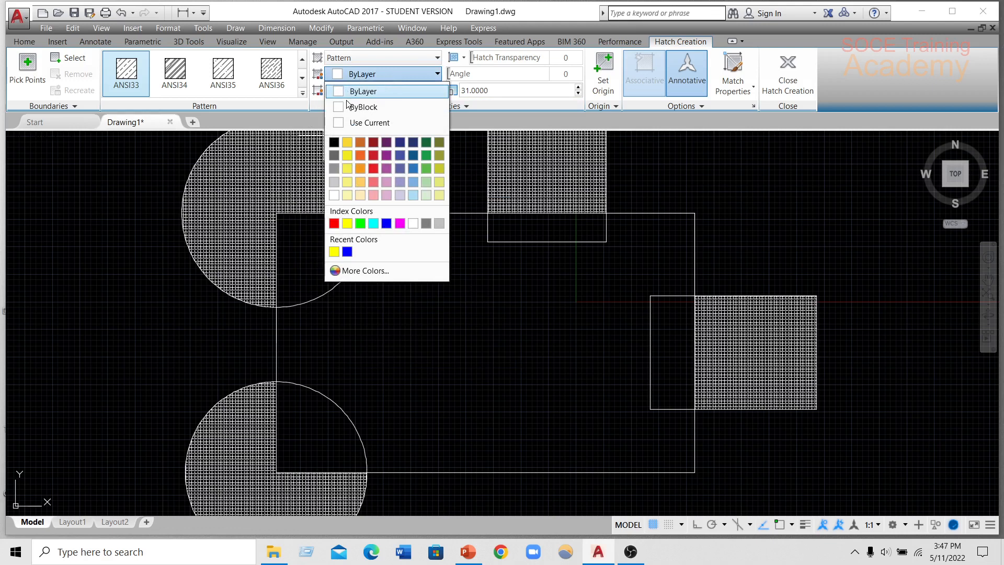
{"action": "left_click", "coordinate": [361, 155]}
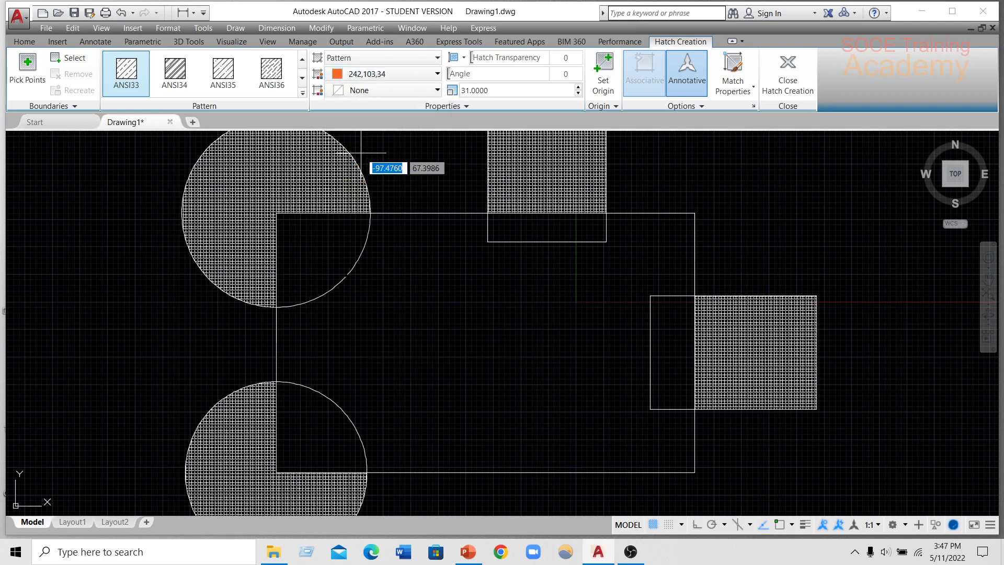
{"action": "left_click", "coordinate": [345, 161]}
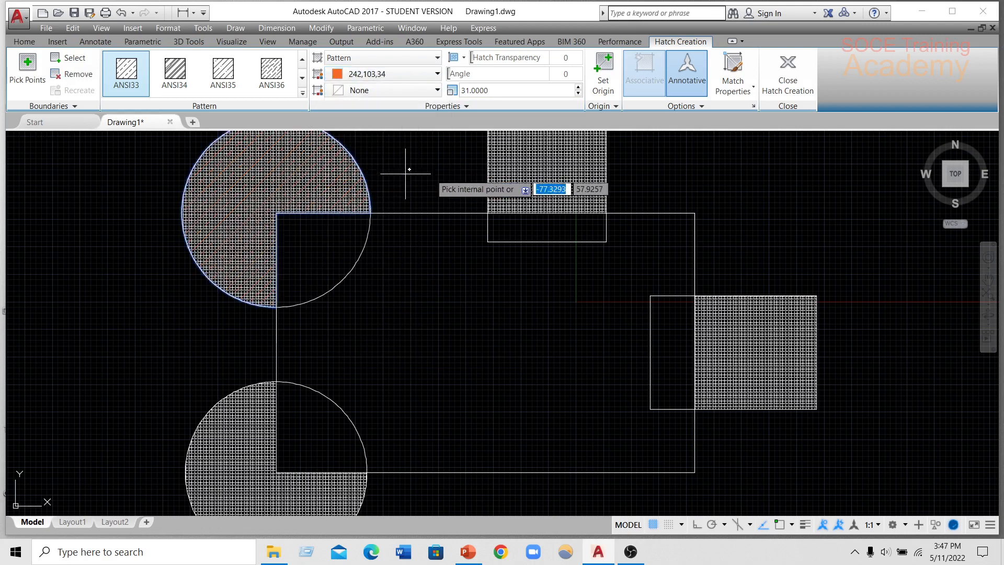
{"action": "left_click", "coordinate": [528, 170]}
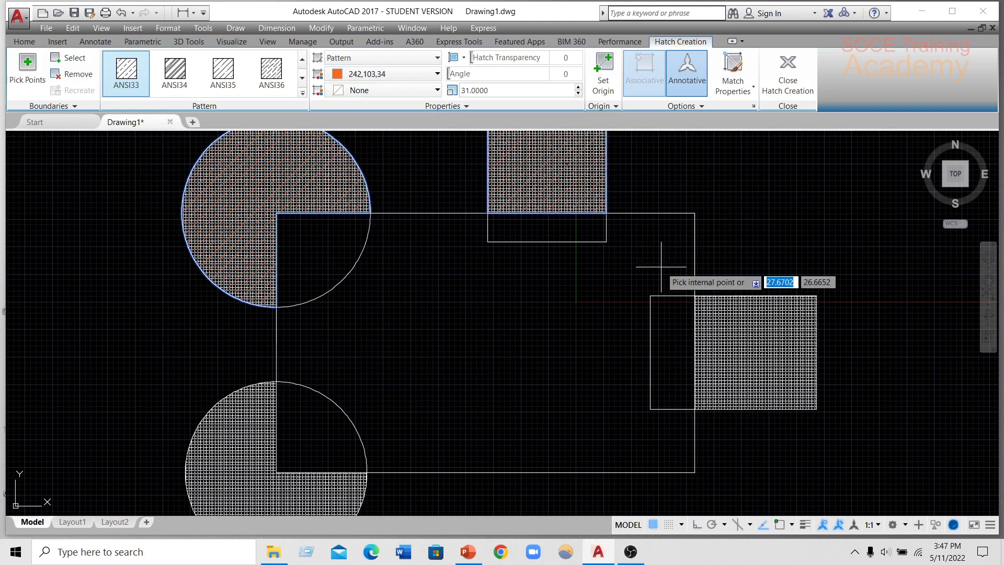
{"action": "key", "text": "Return"}
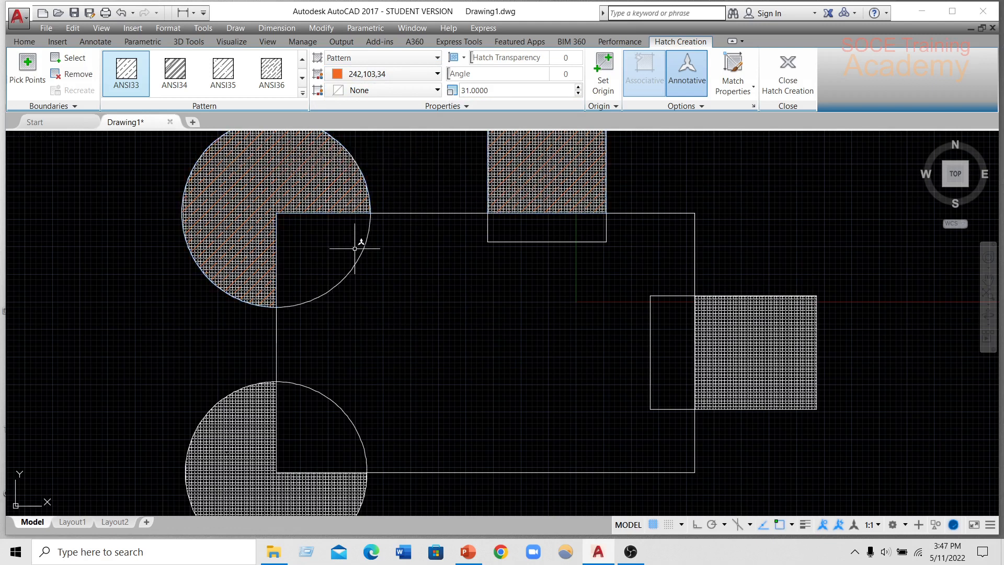
{"action": "mouse_move", "coordinate": [351, 200]}
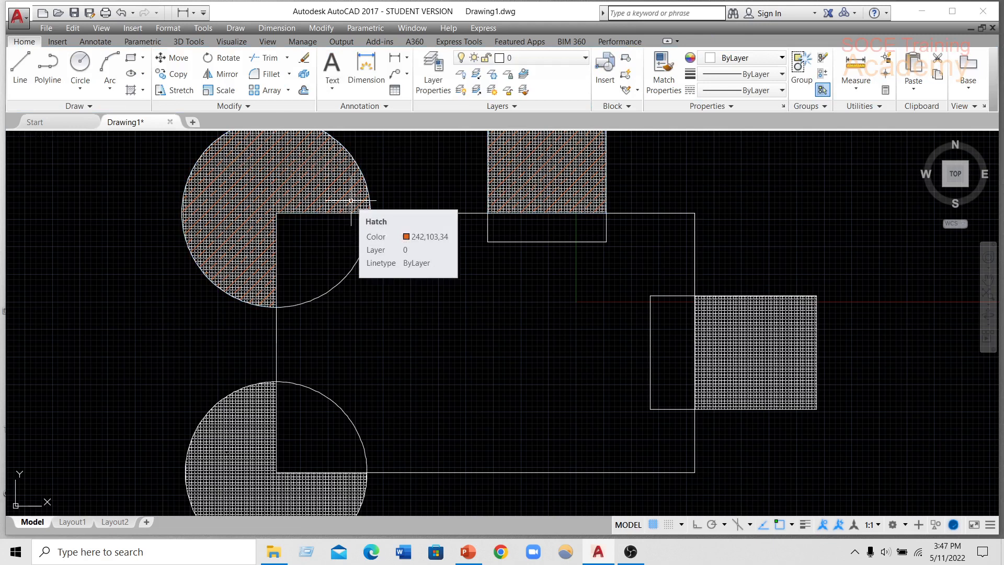
Undo the orange hatch and delete the remaining hatch covering both circles and both small rectangles.
{"action": "key", "text": "ctrl+z"}
{"action": "key", "text": "ctrl+z"}
{"action": "scroll", "coordinate": [369, 216], "scroll_direction": "down", "scroll_amount": 6}
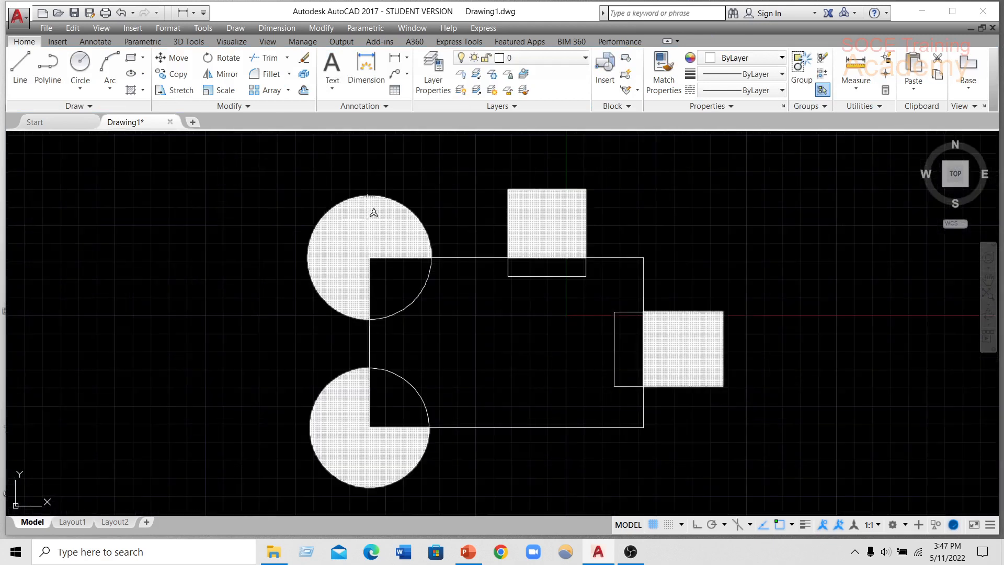
{"action": "scroll", "coordinate": [368, 242], "scroll_direction": "up", "scroll_amount": 4}
{"action": "left_click", "coordinate": [364, 231]}
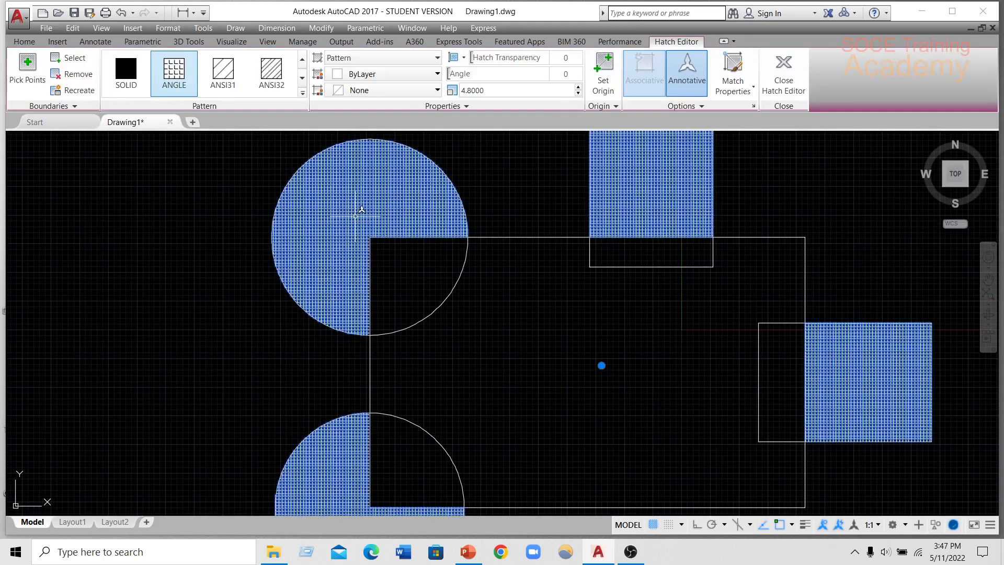
{"action": "key", "text": "Delete"}
{"action": "scroll", "coordinate": [351, 212], "scroll_direction": "down", "scroll_amount": 2}
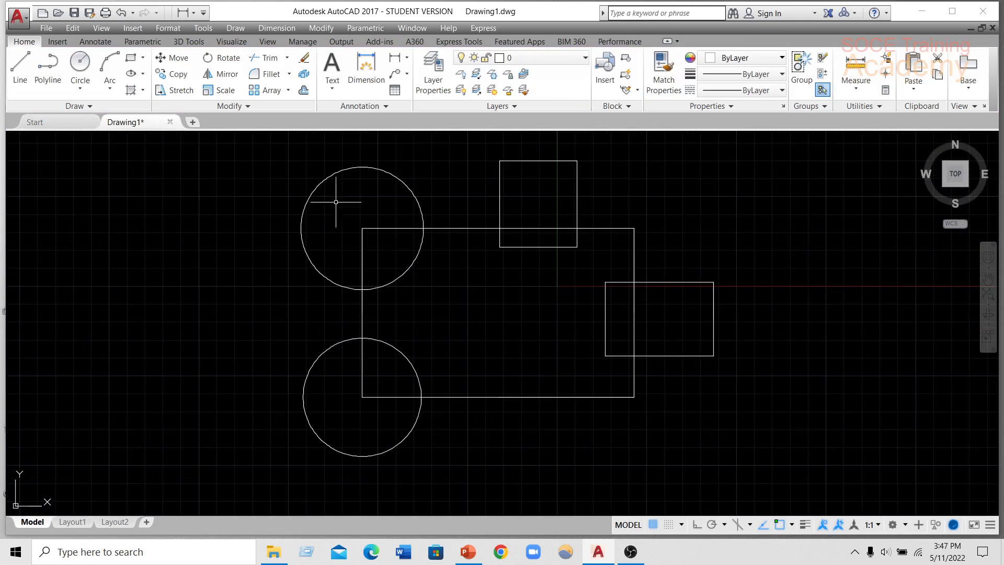
Hatch the parts of both circles and both small rectangles outside the large rectangle with the AR-B816C pattern.
{"action": "type", "text": "h"}
{"action": "key", "text": "Return"}
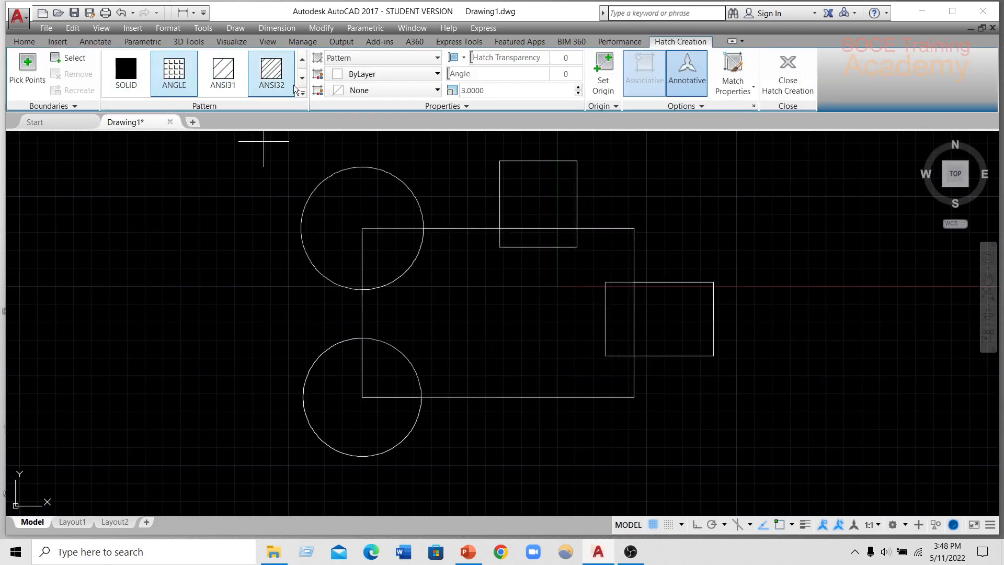
{"action": "left_click", "coordinate": [302, 92]}
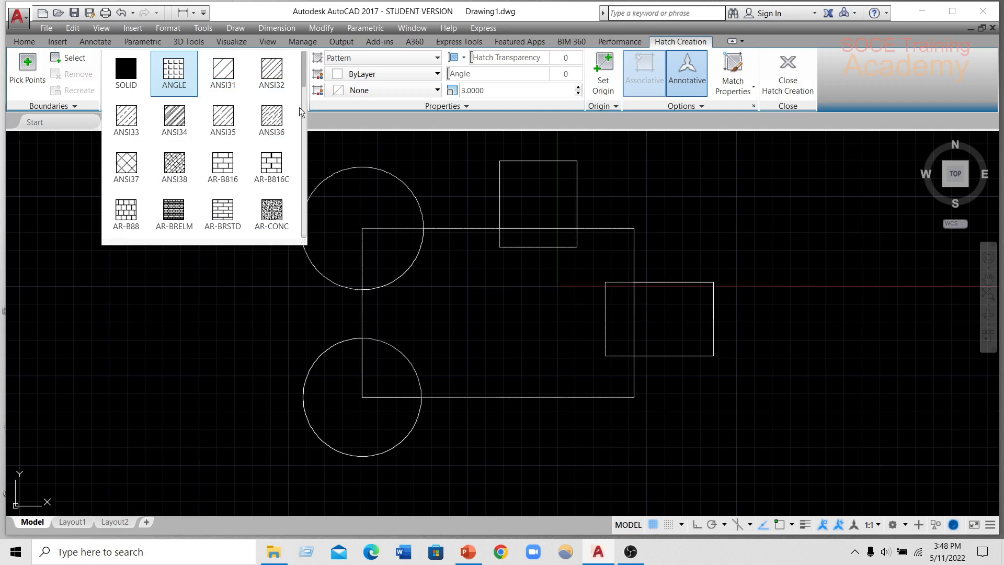
{"action": "left_click", "coordinate": [272, 170]}
{"action": "left_click", "coordinate": [340, 215]}
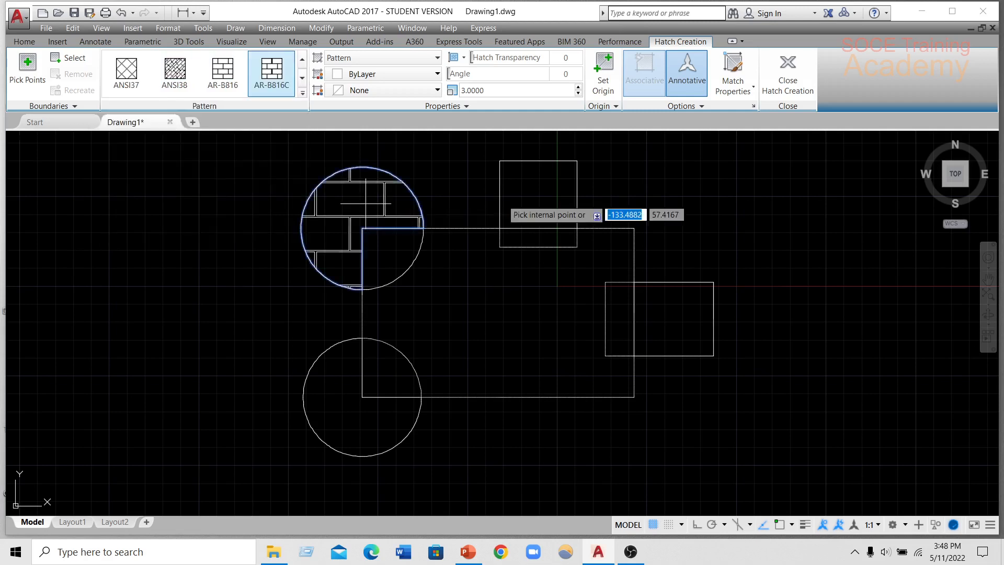
{"action": "left_click", "coordinate": [527, 190]}
{"action": "left_click", "coordinate": [653, 310]}
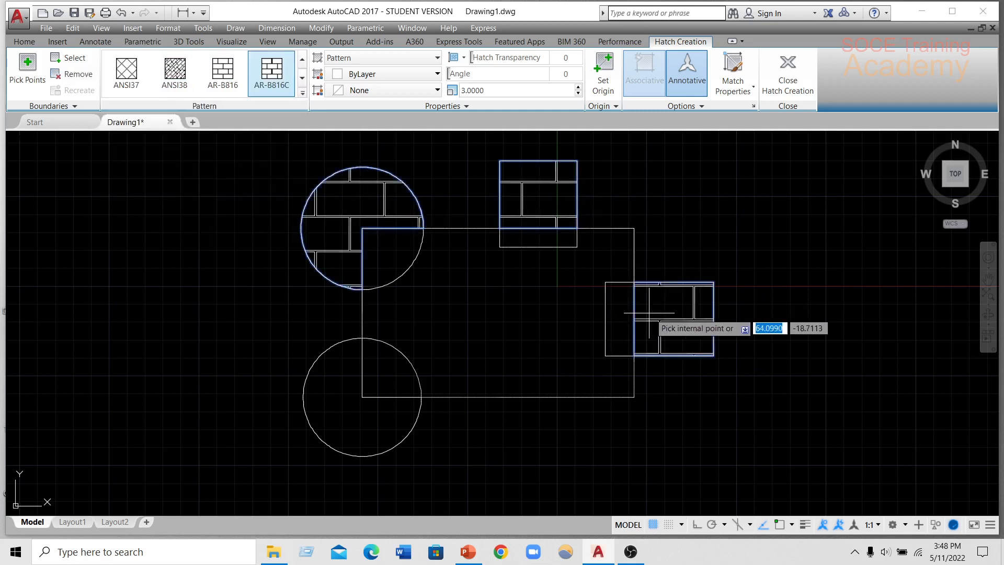
{"action": "left_click", "coordinate": [318, 405]}
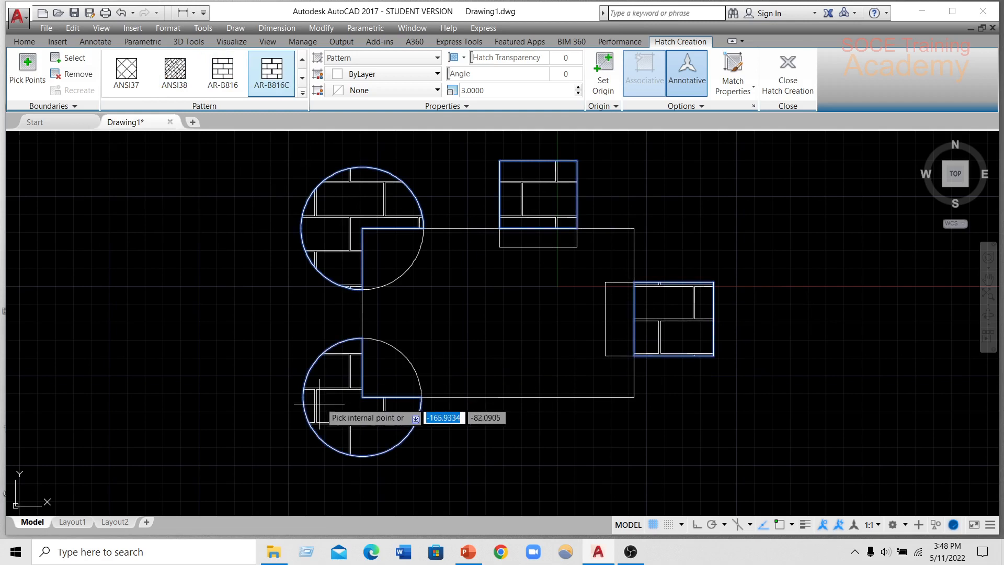
Reduce the scale of the brick hatch to 0.87.
{"action": "left_click", "coordinate": [578, 94]}
{"action": "left_click", "coordinate": [578, 94]}
{"action": "left_click", "coordinate": [578, 94]}
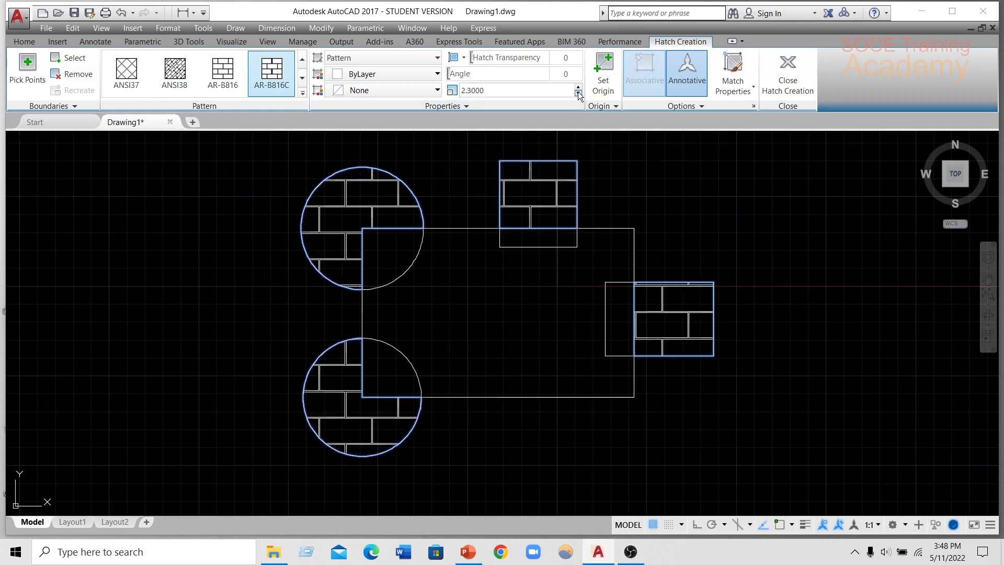
{"action": "left_click", "coordinate": [578, 94]}
{"action": "left_click", "coordinate": [578, 94]}
{"action": "left_click", "coordinate": [579, 93]}
{"action": "left_click", "coordinate": [578, 94]}
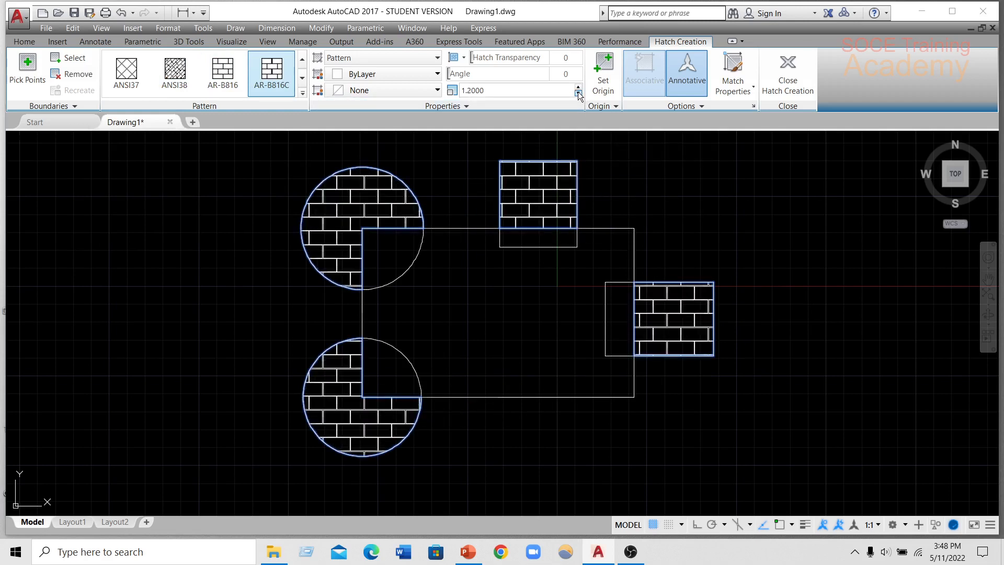
{"action": "left_click", "coordinate": [578, 94]}
{"action": "left_click", "coordinate": [578, 94]}
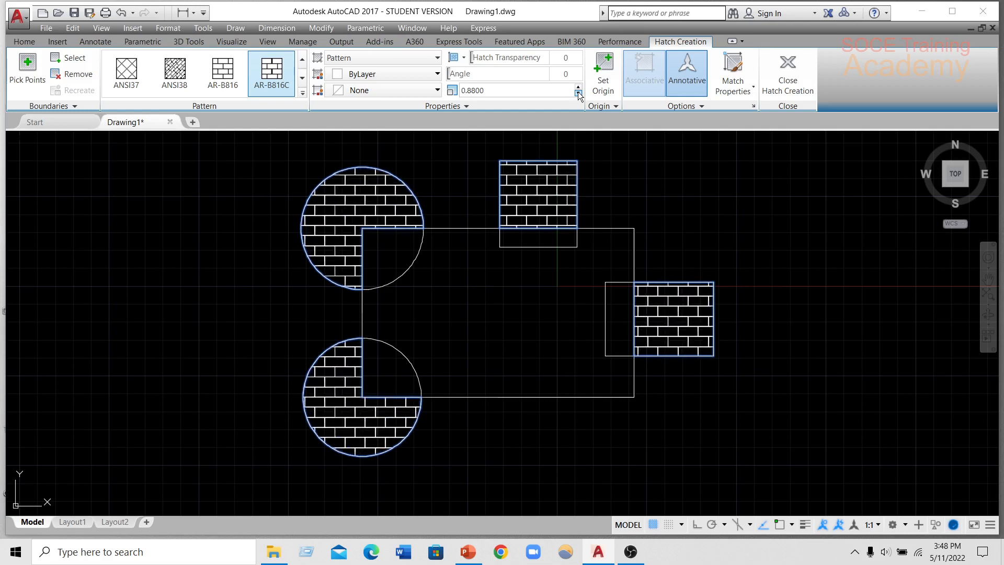
{"action": "left_click", "coordinate": [578, 94]}
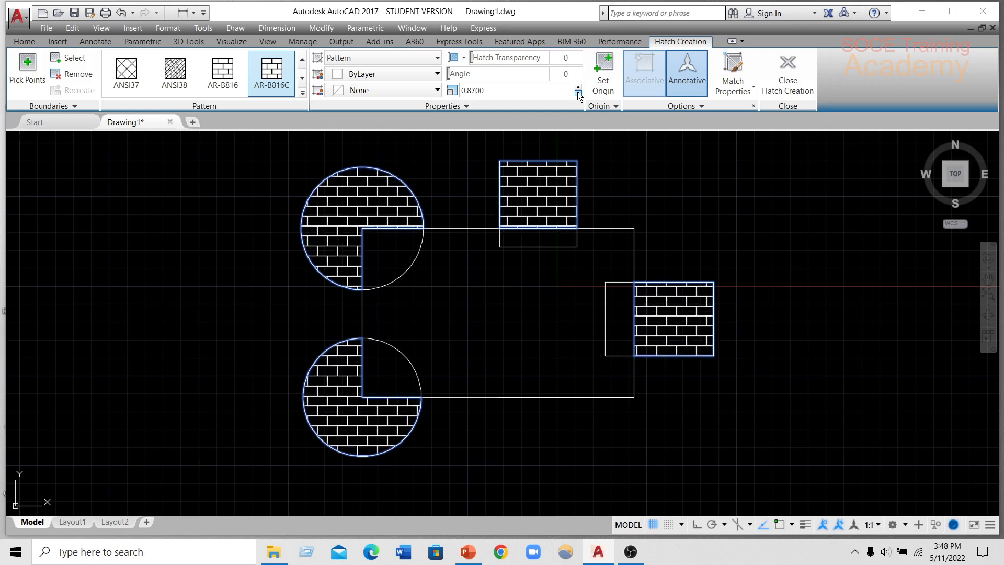
Try 94,103,175 as the hatch color, compare other index colors and color models, and apply index color 132 (0,204,204).
{"action": "left_click", "coordinate": [416, 73]}
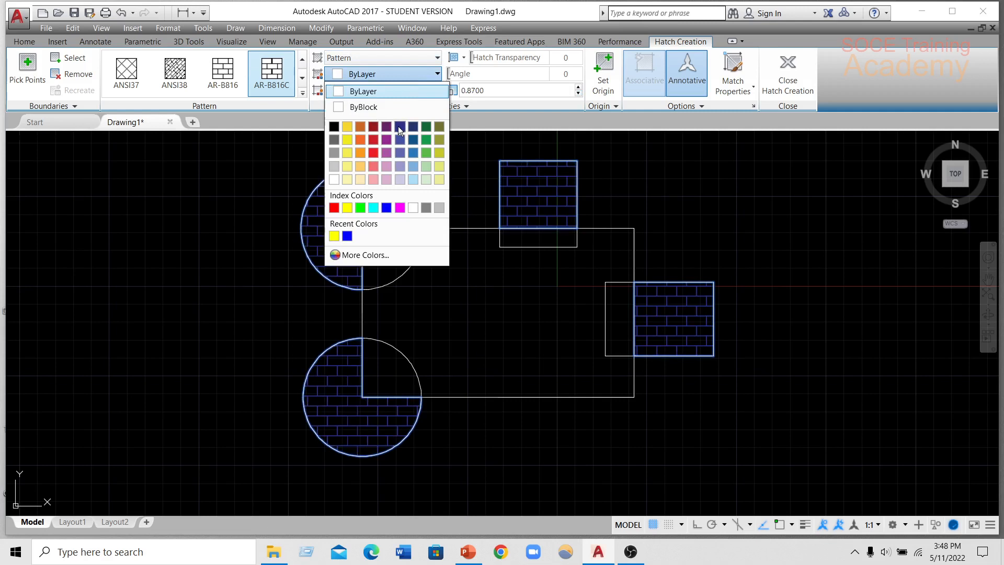
{"action": "left_click", "coordinate": [399, 152]}
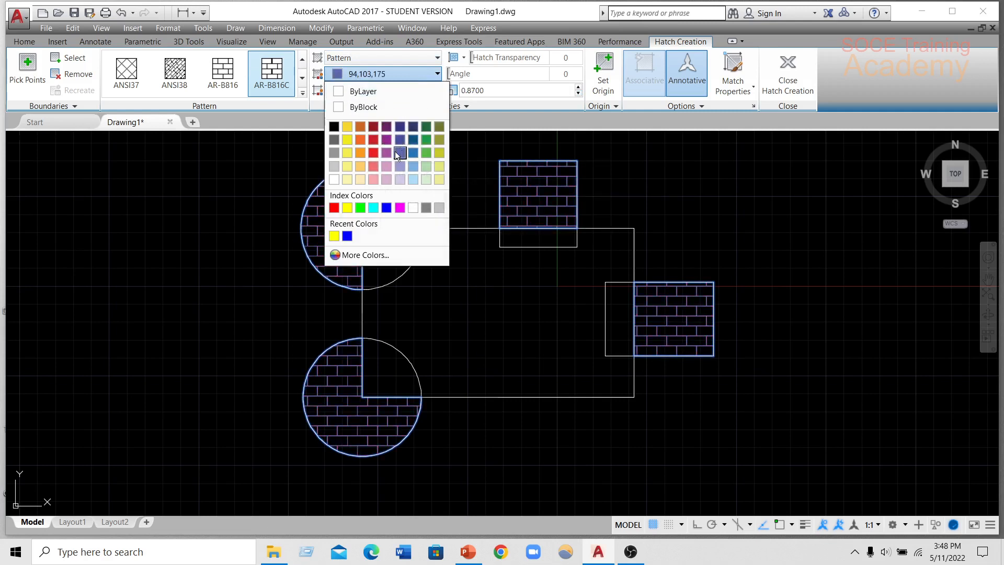
{"action": "left_click", "coordinate": [384, 74]}
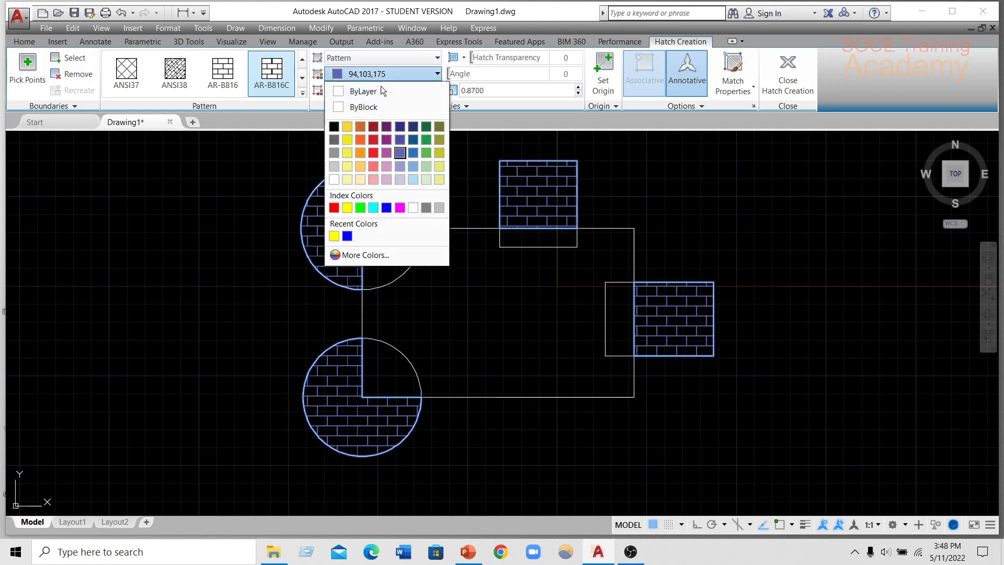
{"action": "left_click", "coordinate": [373, 255]}
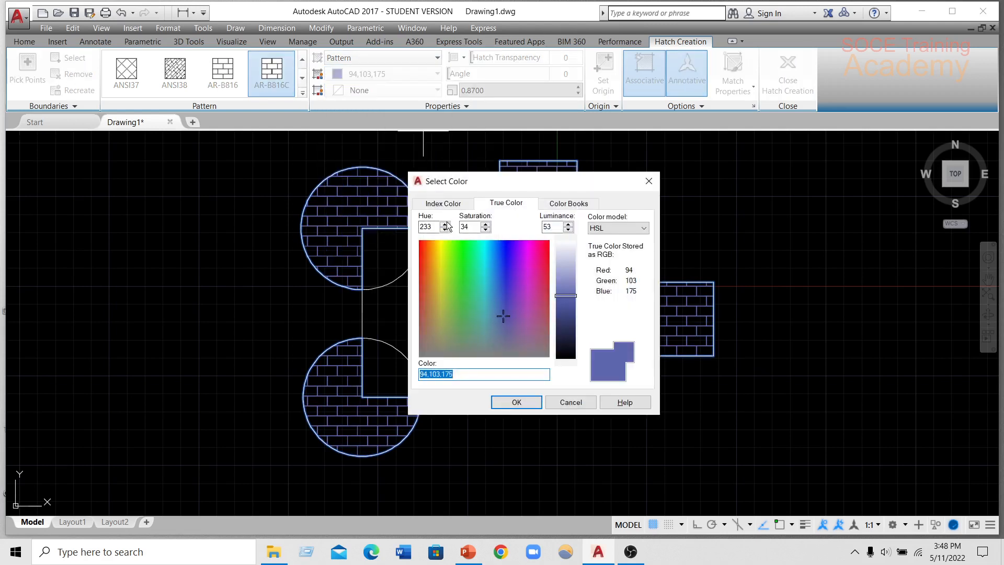
{"action": "left_click", "coordinate": [444, 204]}
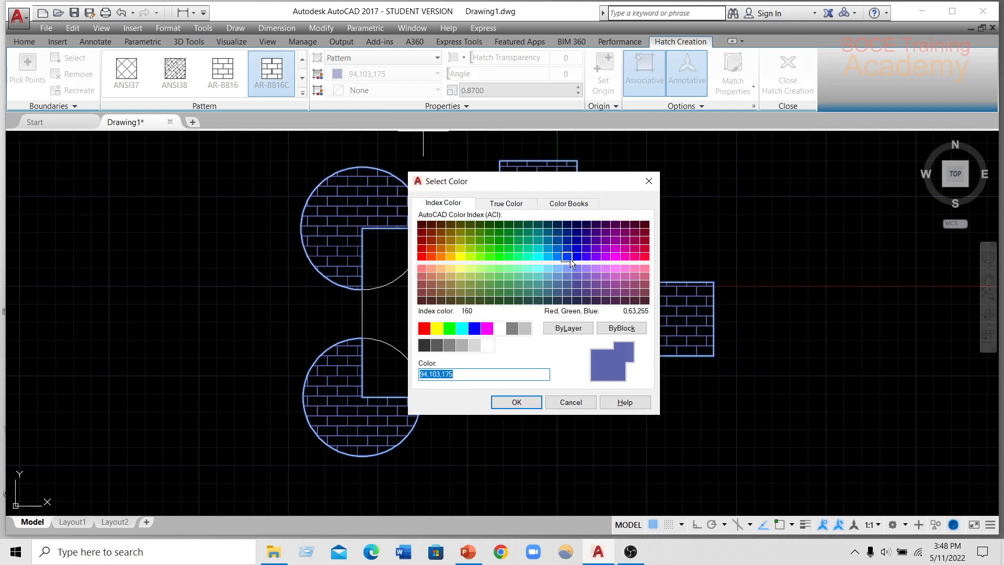
{"action": "left_click", "coordinate": [432, 255]}
{"action": "left_click", "coordinate": [507, 256]}
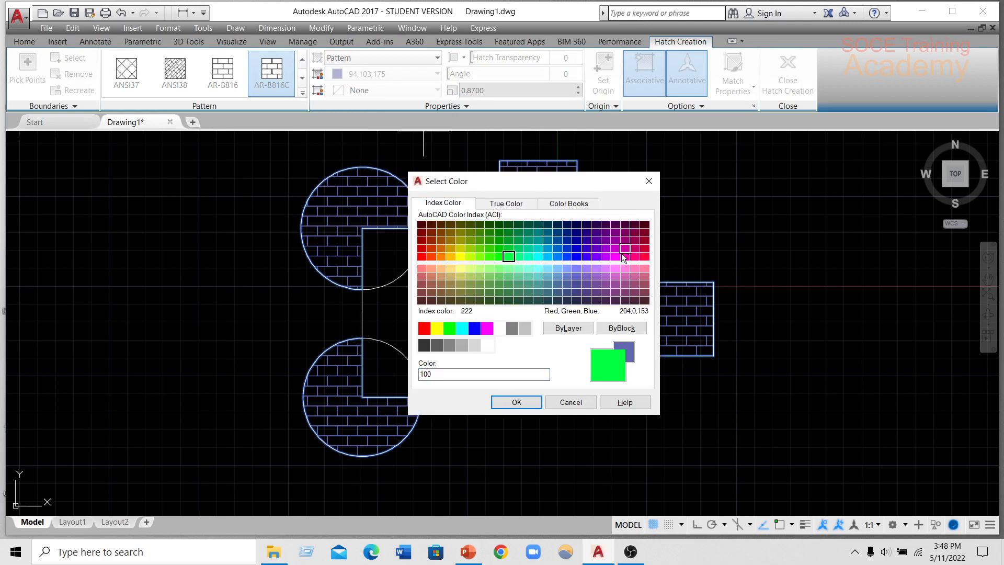
{"action": "left_click", "coordinate": [538, 250]}
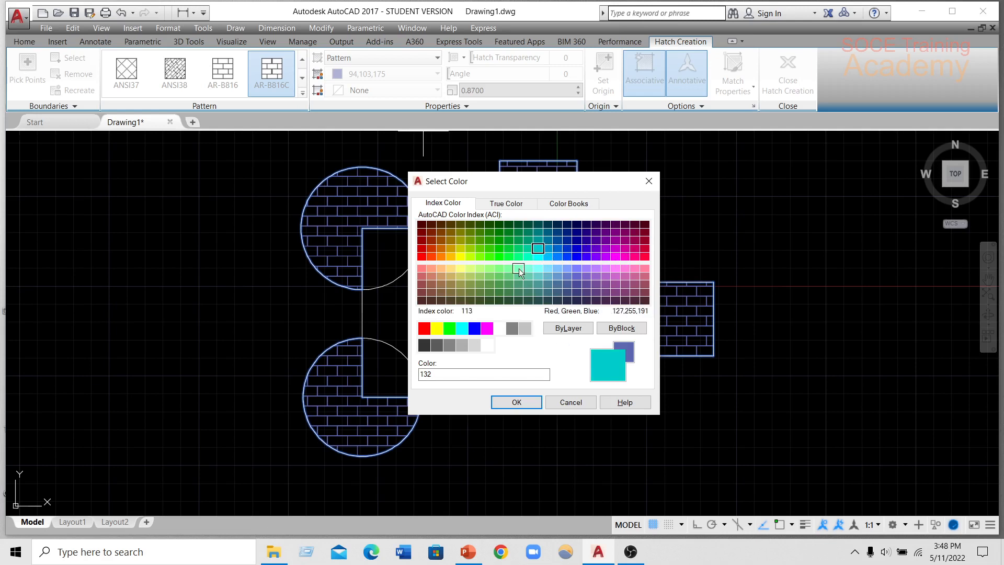
{"action": "left_click", "coordinate": [506, 204]}
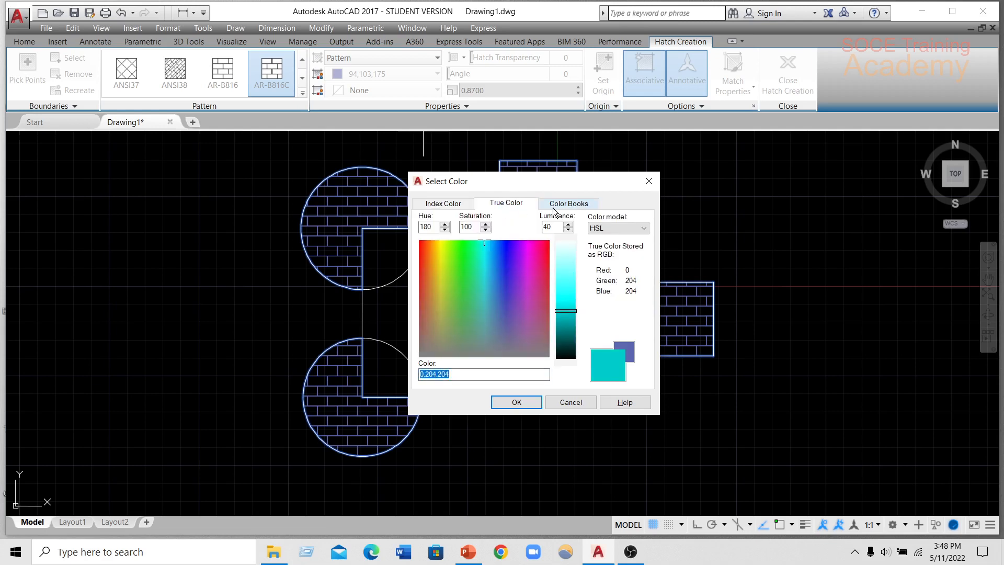
{"action": "left_click", "coordinate": [569, 207]}
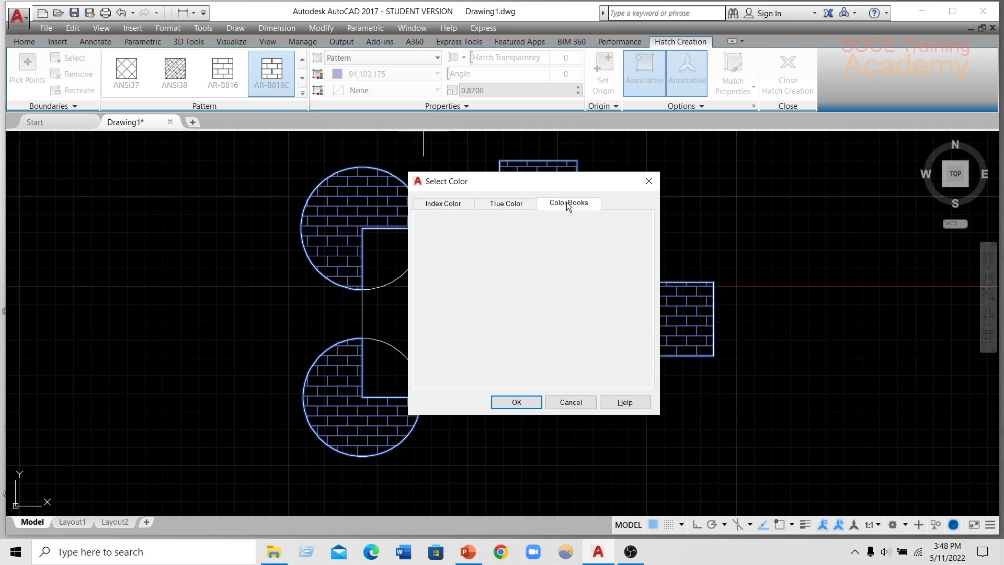
{"action": "left_click", "coordinate": [448, 203]}
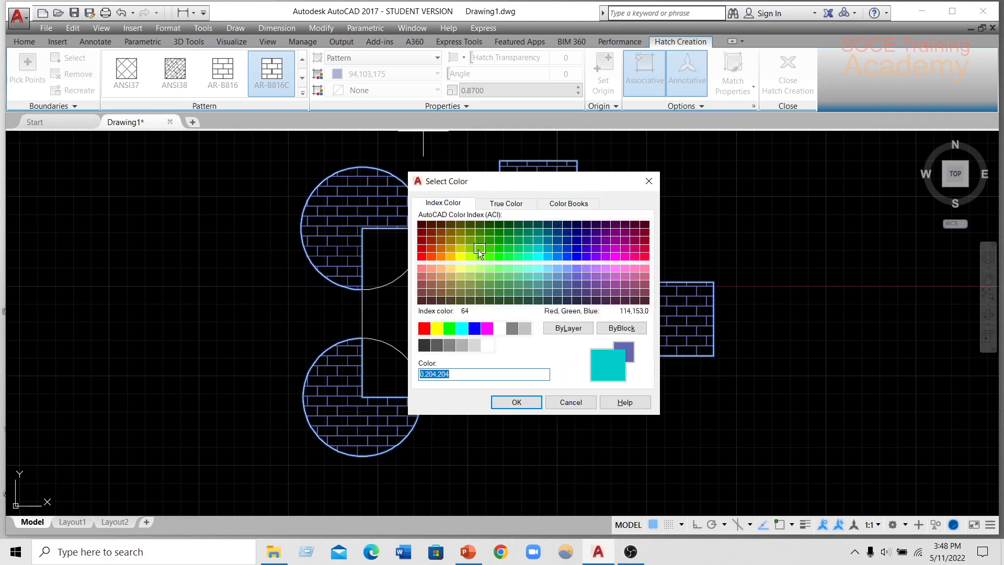
{"action": "left_click", "coordinate": [516, 402]}
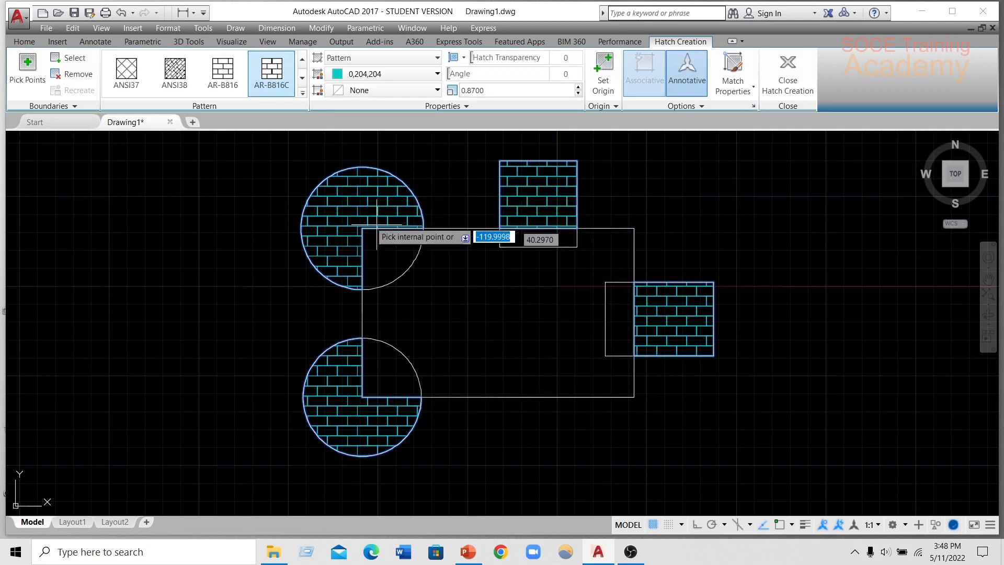
Try index color 210 and the green 19,155,72 as background colors for the brick hatch.
{"action": "left_click", "coordinate": [402, 91]}
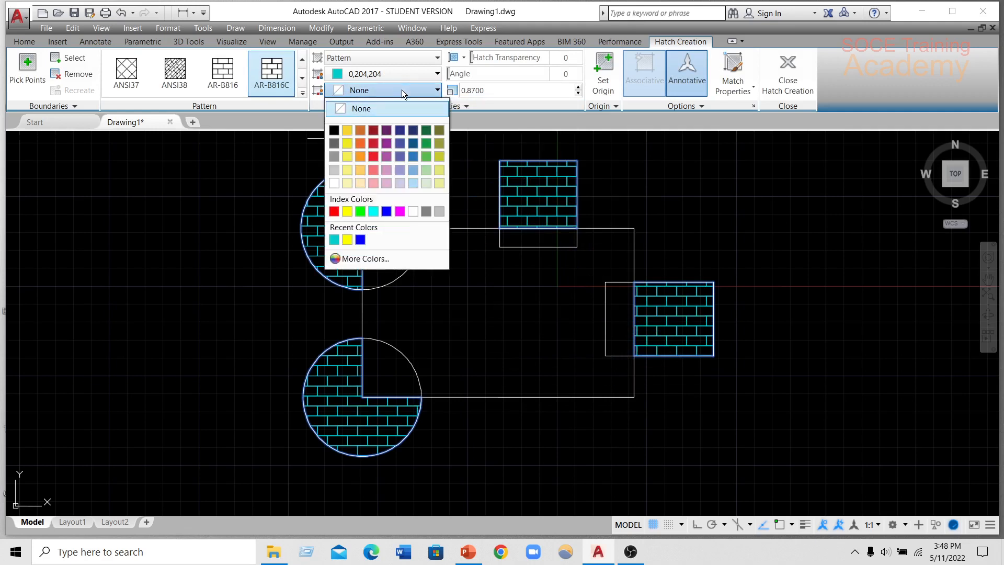
{"action": "left_click", "coordinate": [369, 262]}
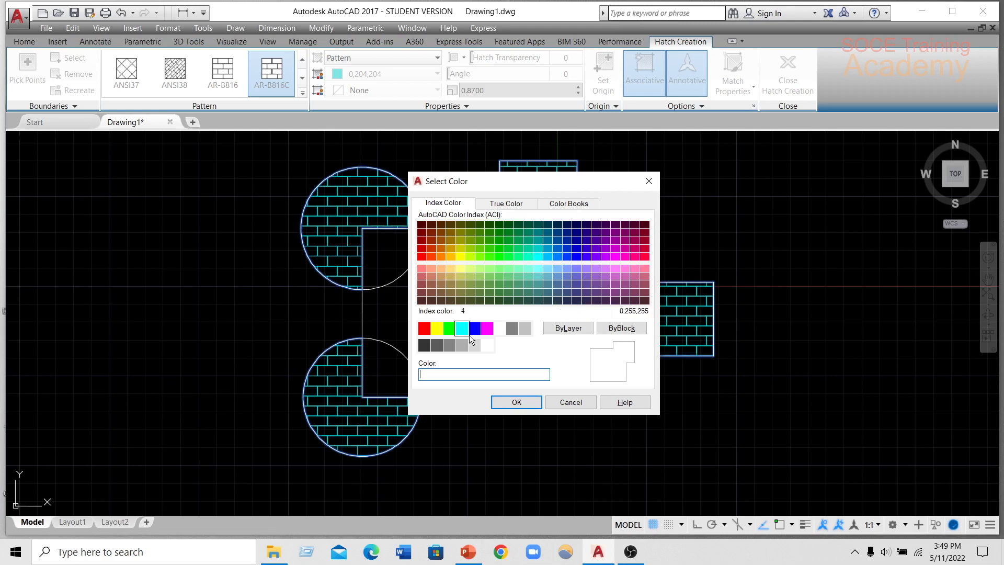
{"action": "left_click", "coordinate": [613, 256]}
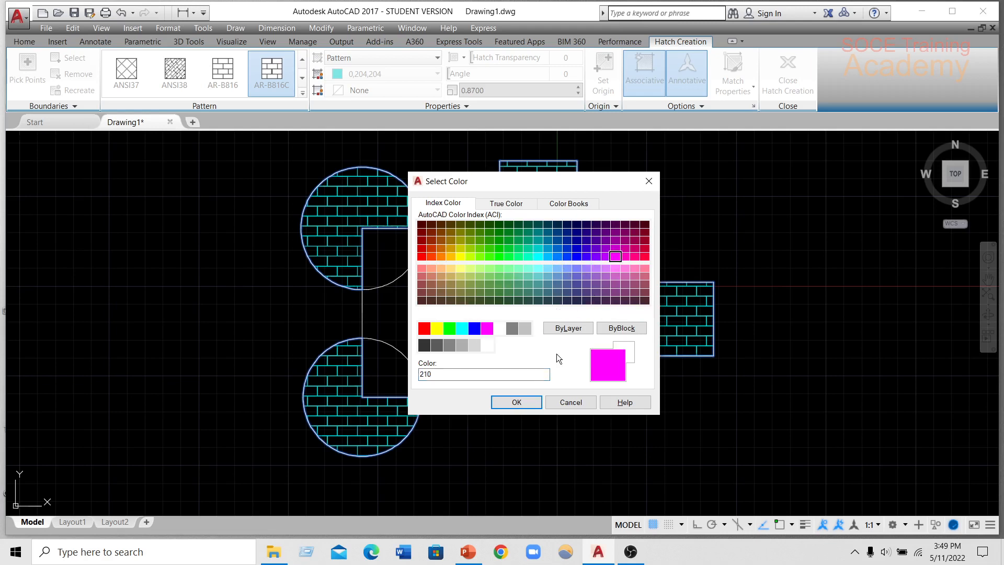
{"action": "left_click", "coordinate": [518, 398]}
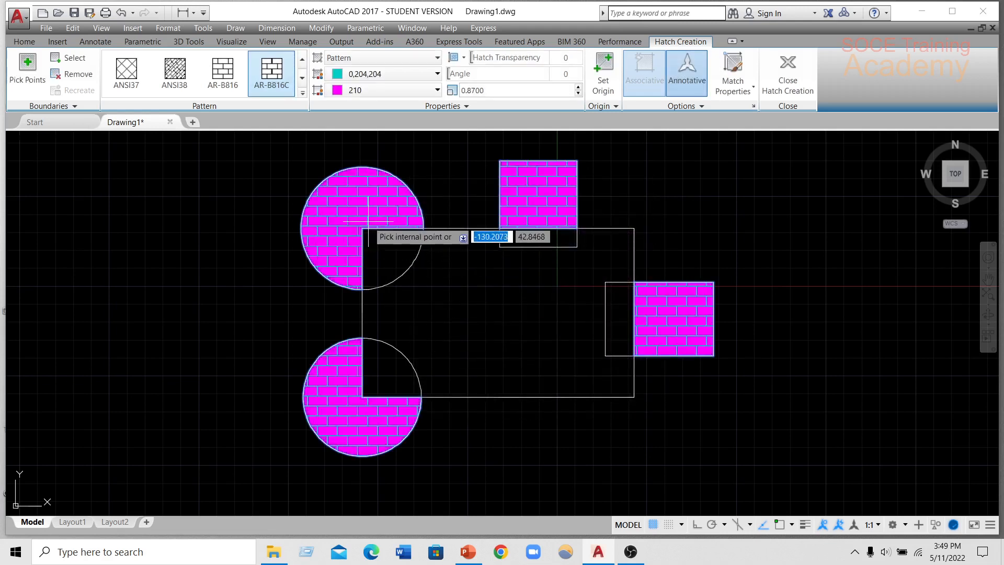
{"action": "left_click", "coordinate": [375, 89]}
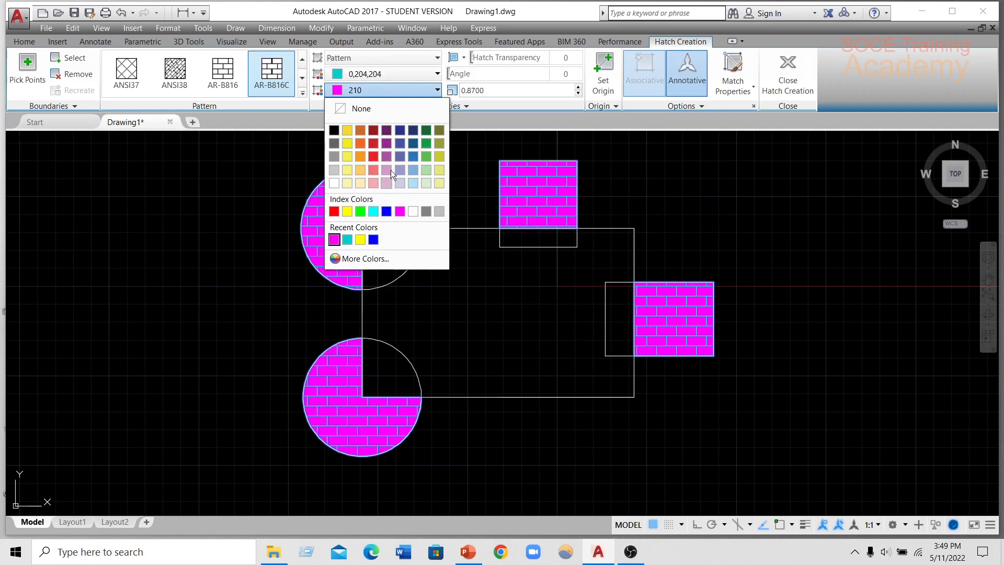
{"action": "left_click", "coordinate": [422, 143]}
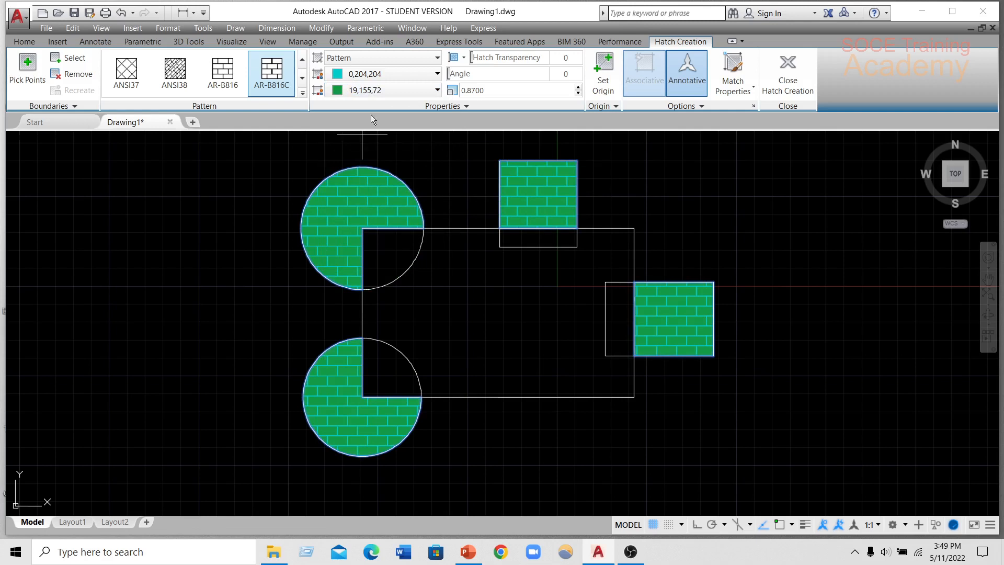
Set the brick hatch's background color to None and its hatch color to ByLayer.
{"action": "left_click", "coordinate": [396, 91]}
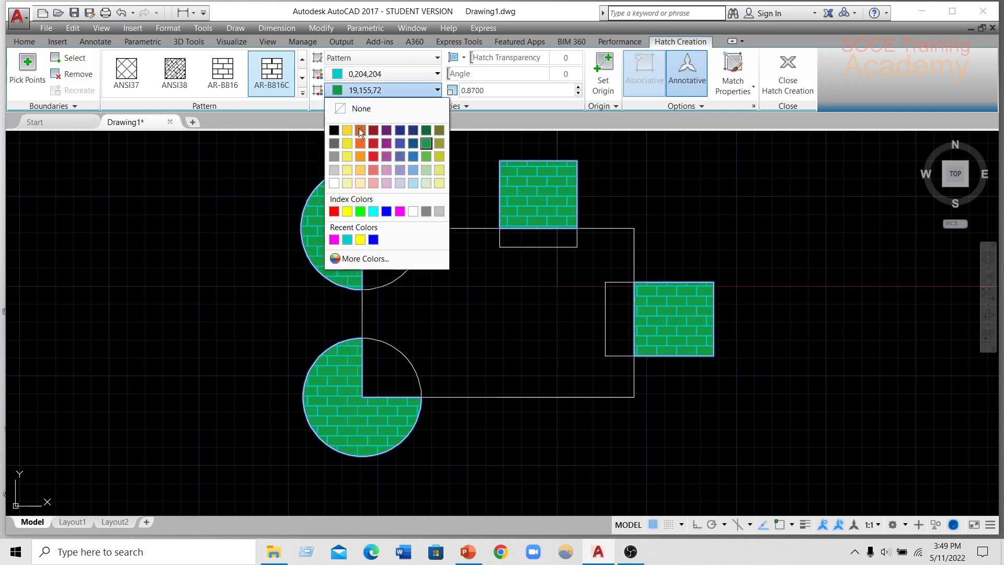
{"action": "left_click", "coordinate": [347, 108]}
{"action": "left_click", "coordinate": [363, 74]}
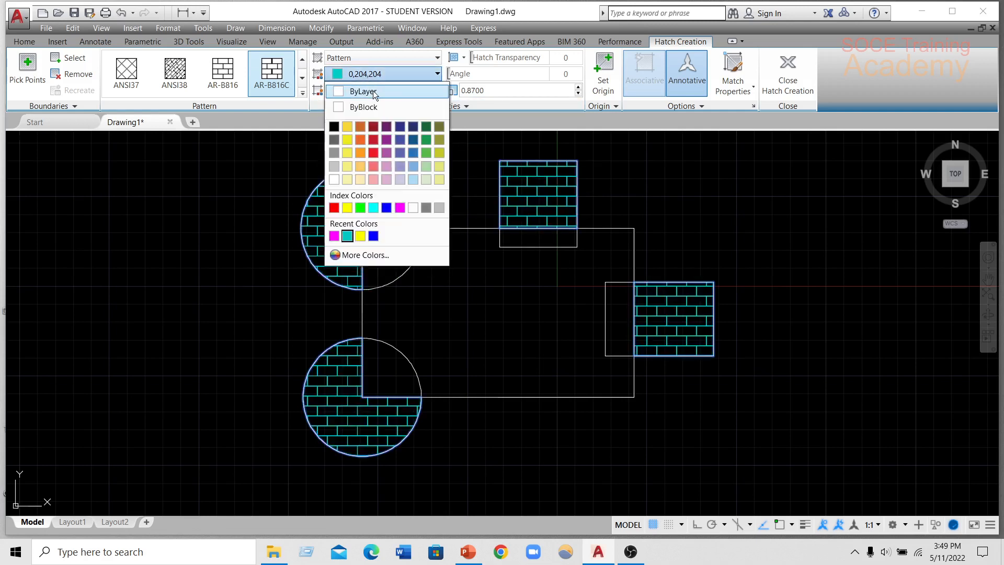
{"action": "left_click", "coordinate": [374, 93]}
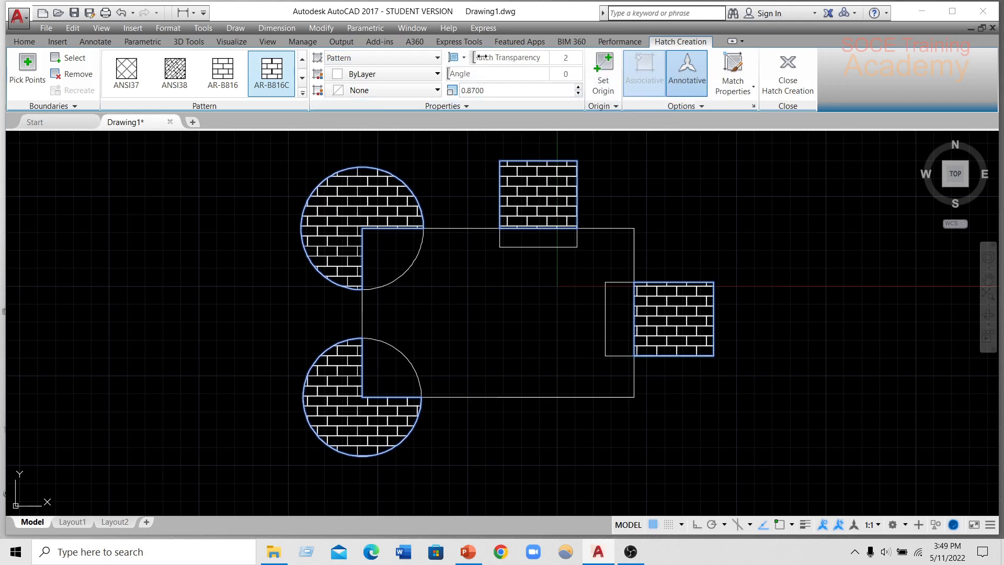
Try a high transparency on the brick hatch, return it to 0, and finish the hatch at scale 0.88.
{"action": "left_click_drag", "start_coordinate": [481, 56], "coordinate": [600, 57]}
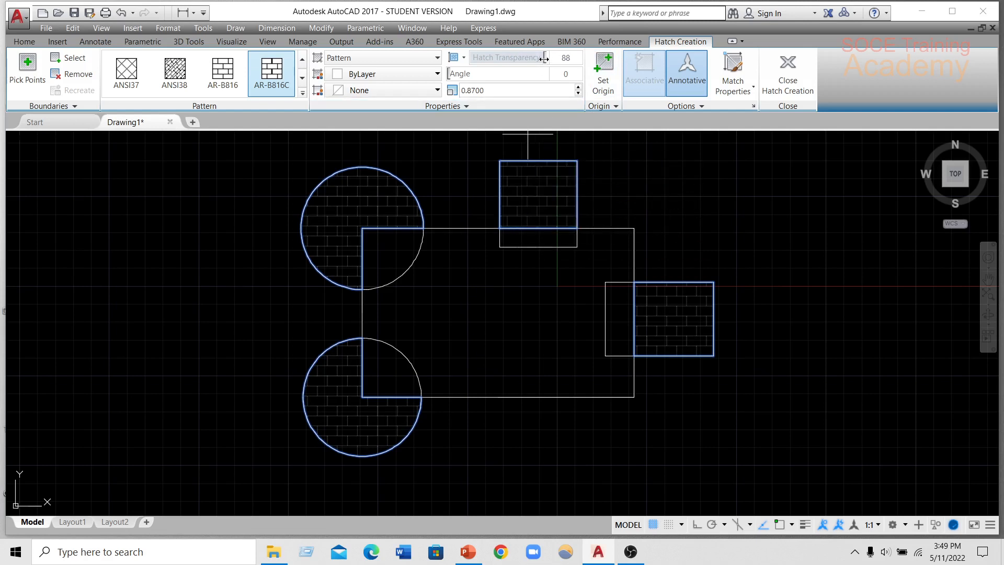
{"action": "left_click_drag", "start_coordinate": [540, 58], "coordinate": [413, 56]}
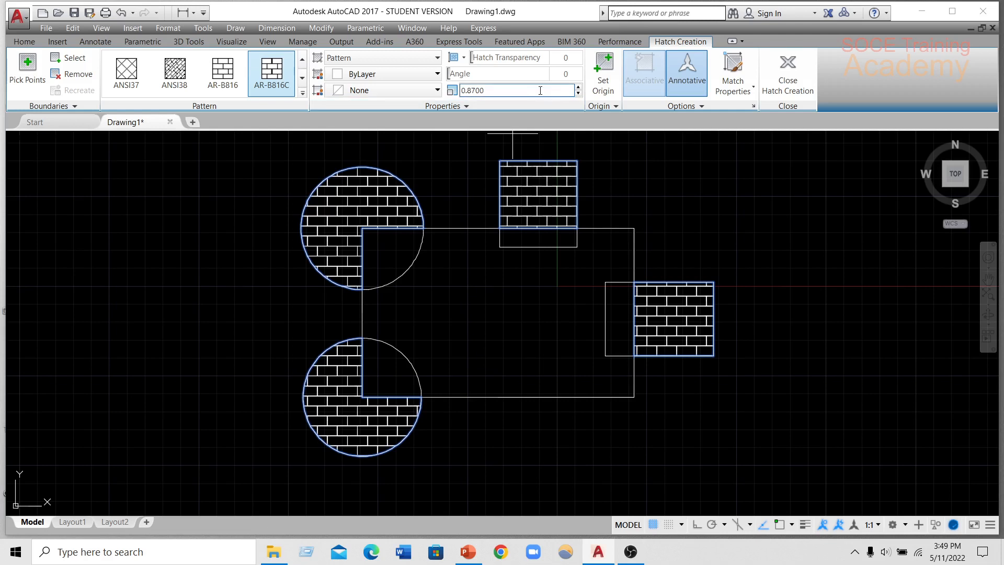
{"action": "left_click", "coordinate": [578, 93]}
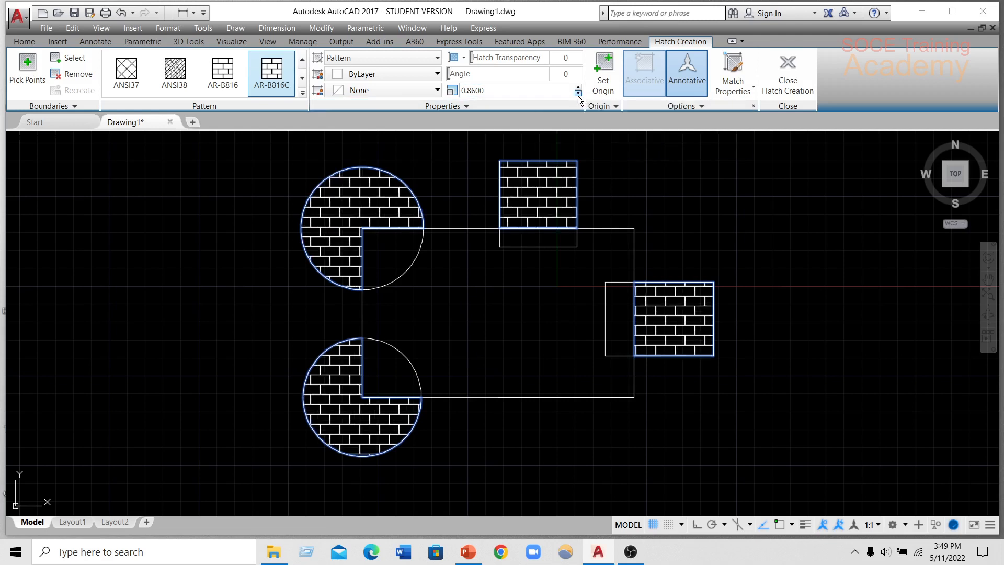
{"action": "left_click", "coordinate": [579, 93]}
{"action": "left_click", "coordinate": [578, 88]}
{"action": "left_click", "coordinate": [578, 87]}
{"action": "left_click", "coordinate": [579, 87]}
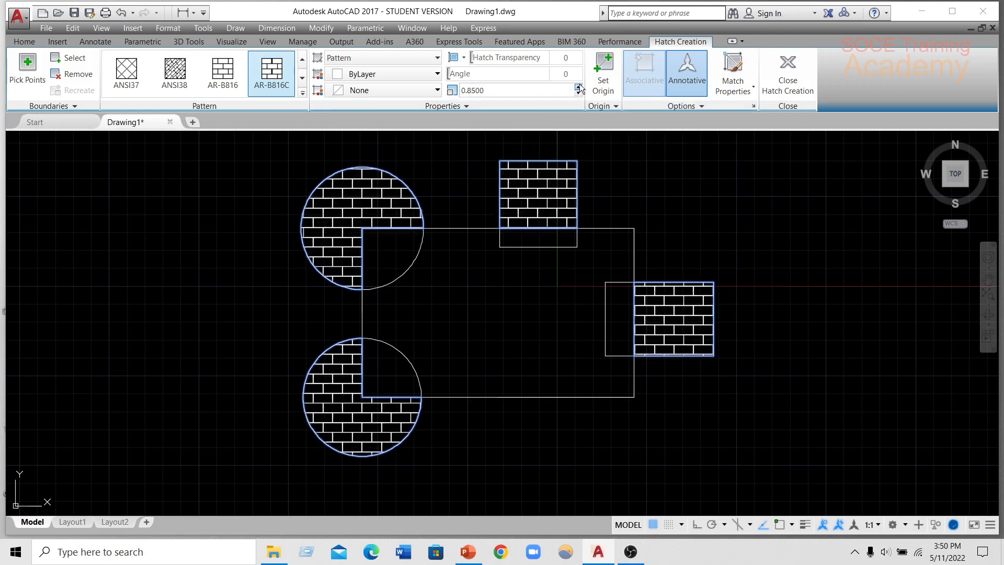
{"action": "left_click", "coordinate": [578, 87]}
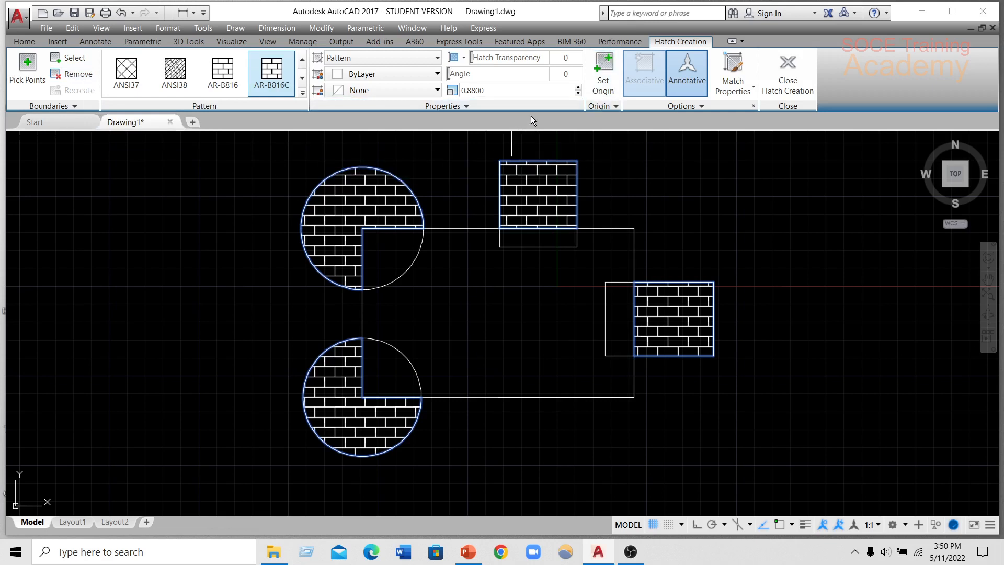
{"action": "key", "text": "Return"}
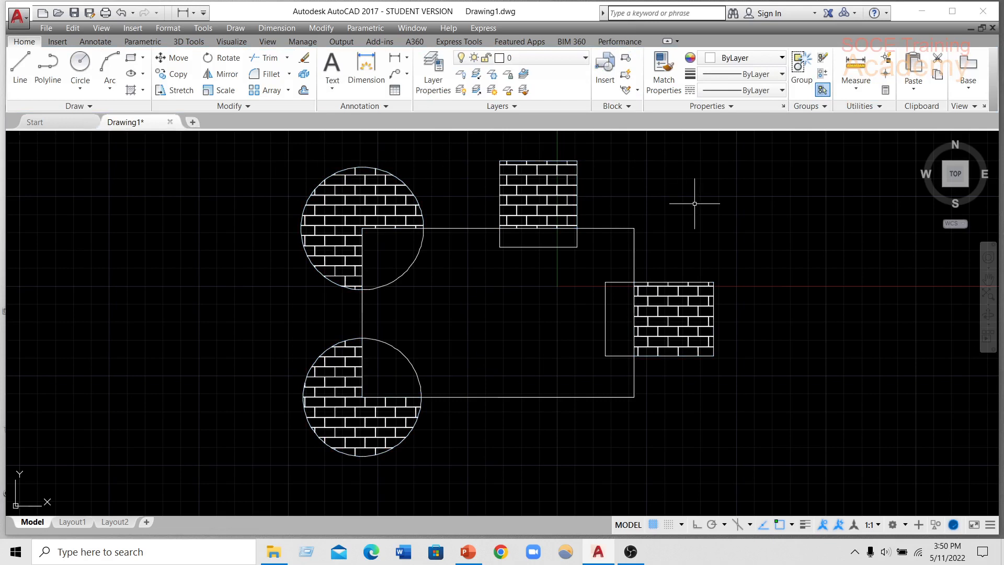
Draw a large circle in the empty area to the right of the hatched shapes.
{"action": "middle_click_drag", "start_coordinate": [698, 195], "coordinate": [473, 178]}
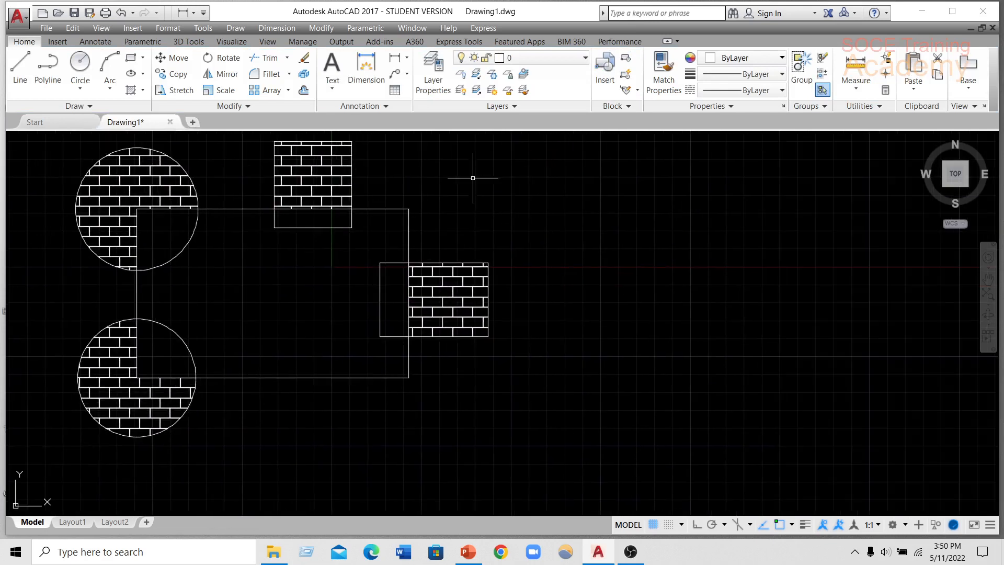
{"action": "scroll", "coordinate": [536, 245], "scroll_direction": "down", "scroll_amount": 4}
{"action": "scroll", "coordinate": [606, 217], "scroll_direction": "up", "scroll_amount": 4}
{"action": "scroll", "coordinate": [572, 270], "scroll_direction": "down", "scroll_amount": 4}
{"action": "scroll", "coordinate": [544, 260], "scroll_direction": "up", "scroll_amount": 4}
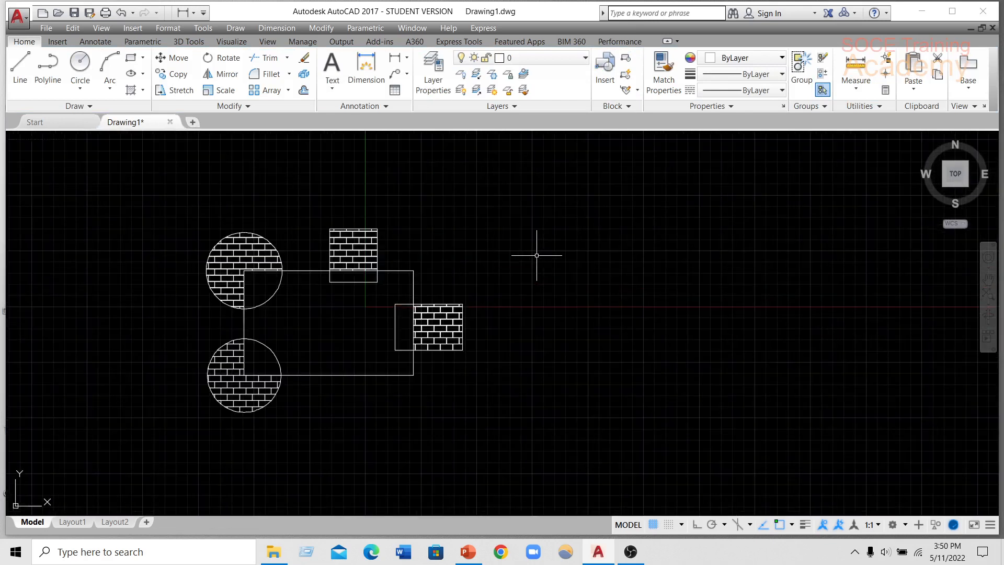
{"action": "left_click", "coordinate": [80, 66]}
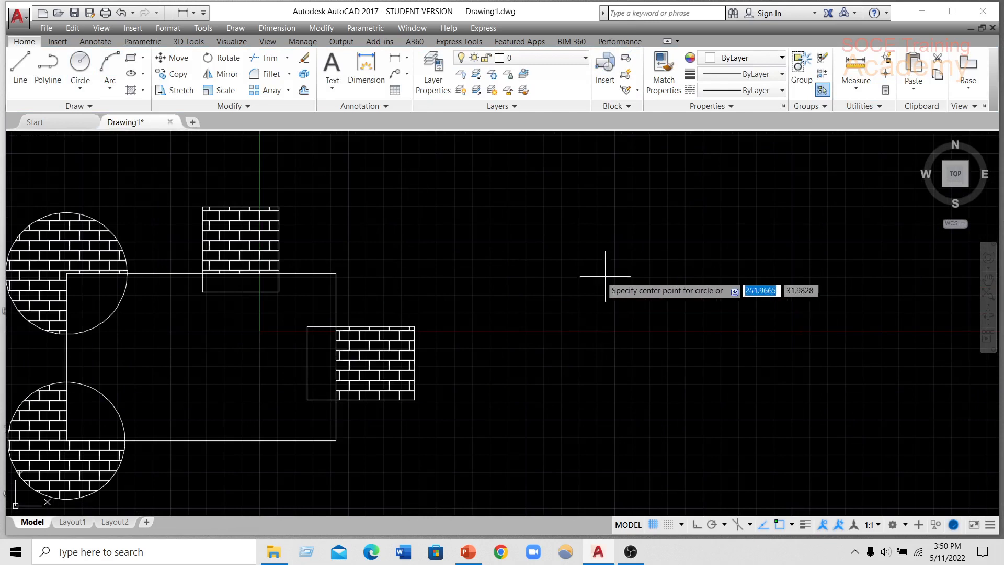
{"action": "left_click", "coordinate": [569, 256]}
{"action": "left_click", "coordinate": [679, 282]}
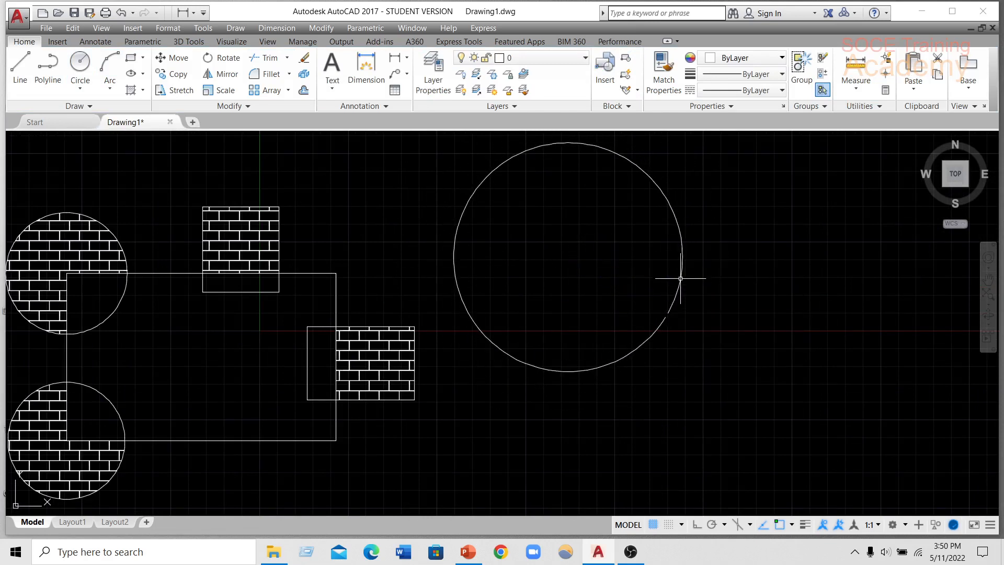
Hatch the new large circle, trying the ANSI38 pattern and switching to AR-B816.
{"action": "type", "text": "H"}
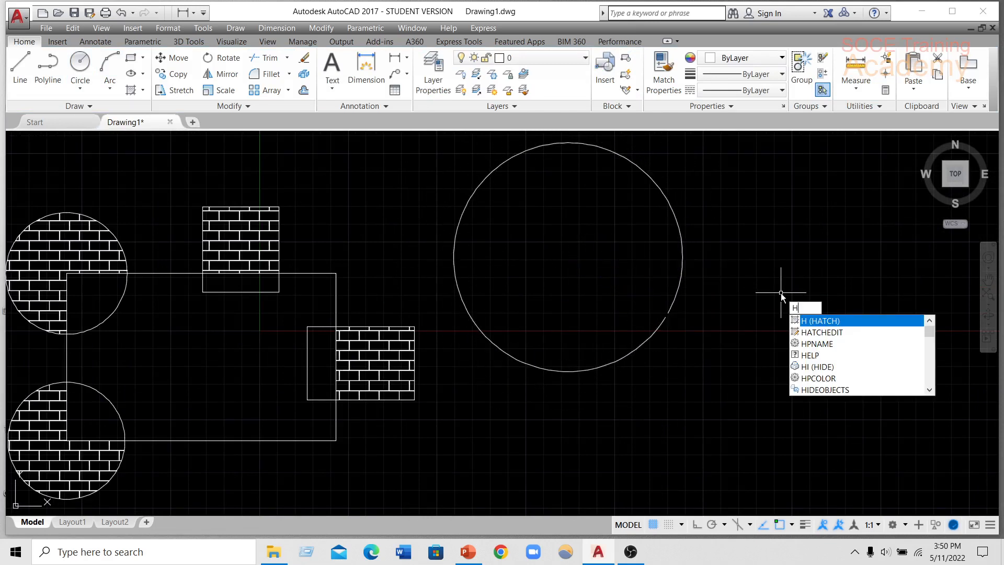
{"action": "key", "text": "Return"}
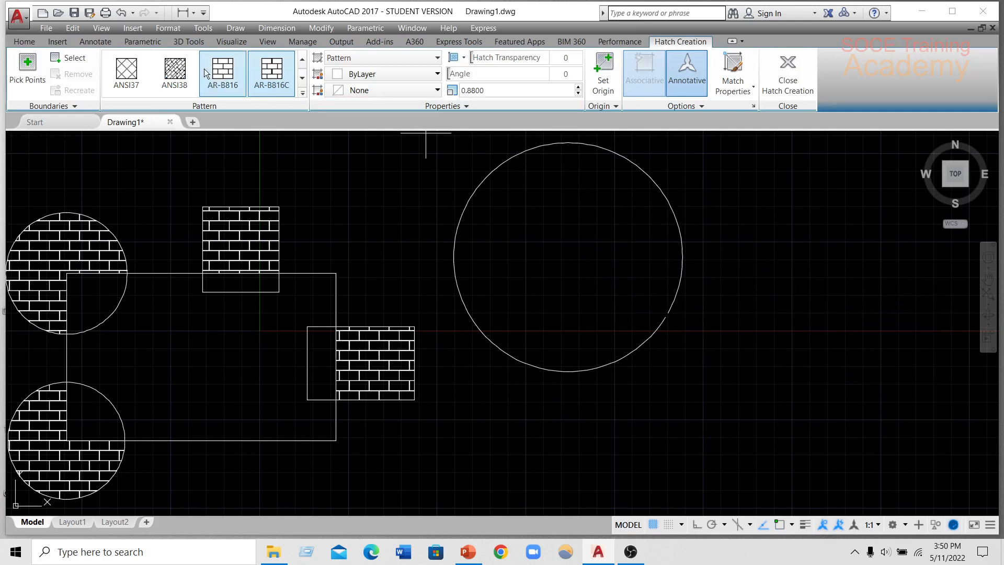
{"action": "left_click", "coordinate": [174, 70]}
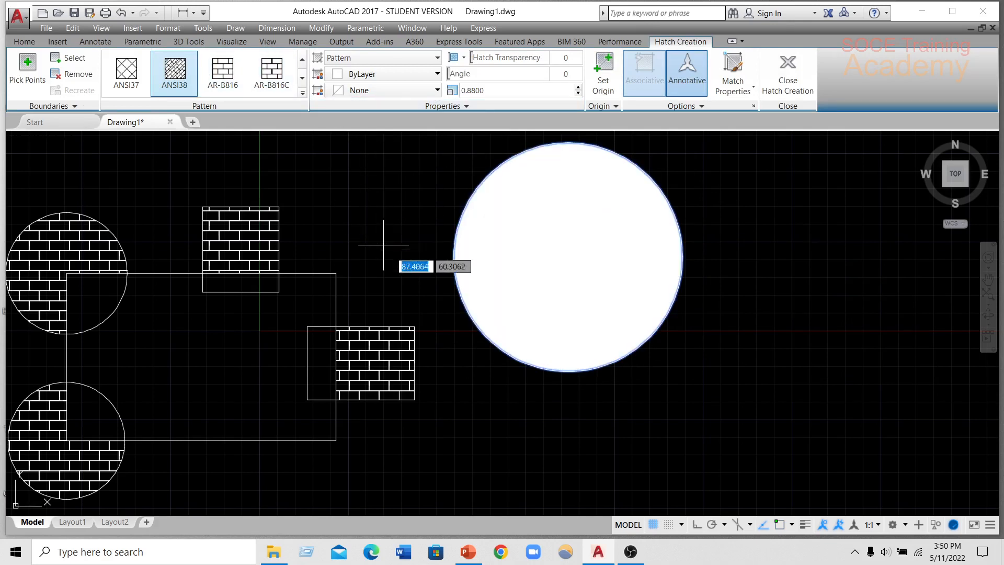
{"action": "middle_click_drag", "start_coordinate": [688, 270], "coordinate": [643, 332]}
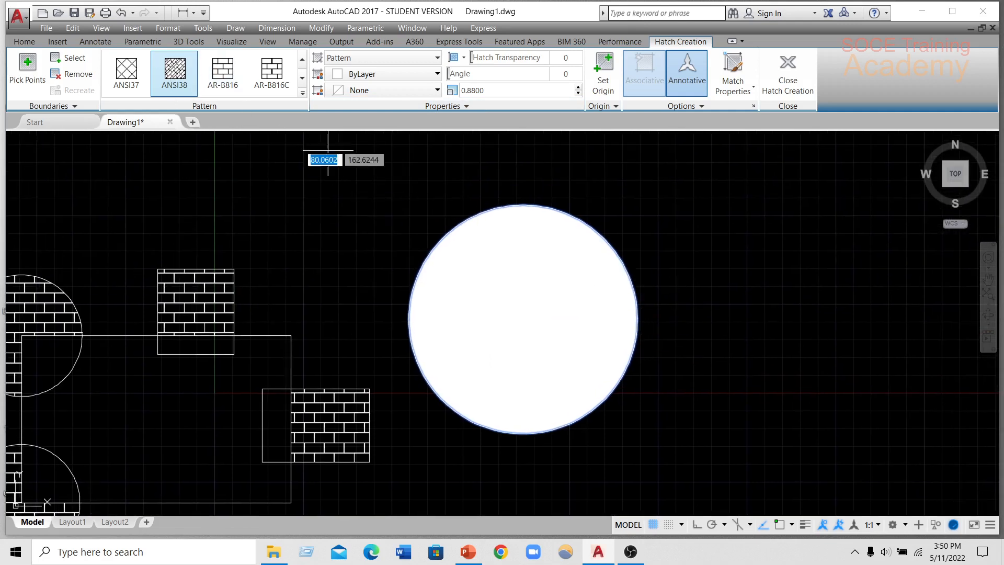
{"action": "left_click", "coordinate": [223, 70]}
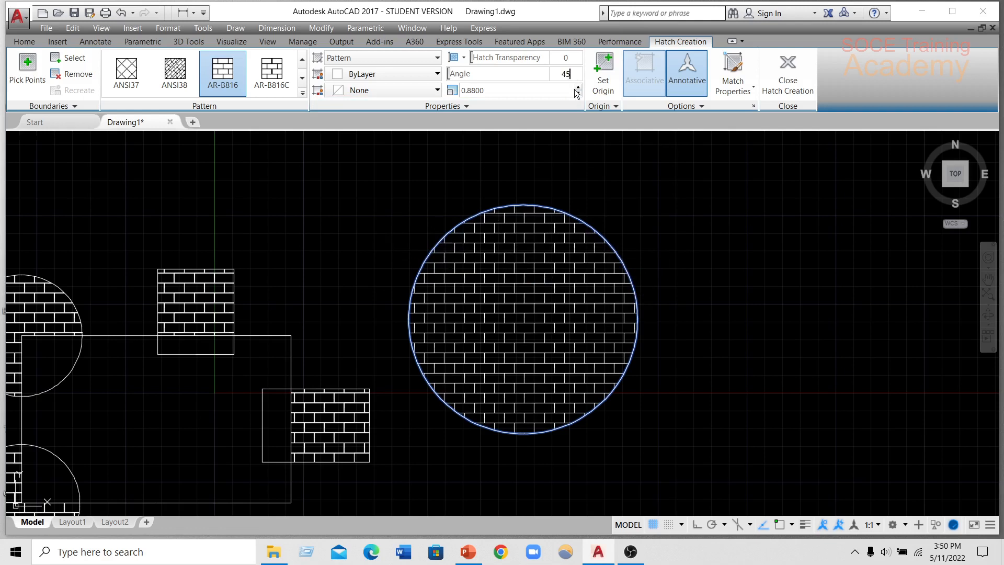
Try a 45-degree angle for the large circle's hatch, set it to 32 instead, and finish the hatch.
{"action": "key", "text": "Return"}
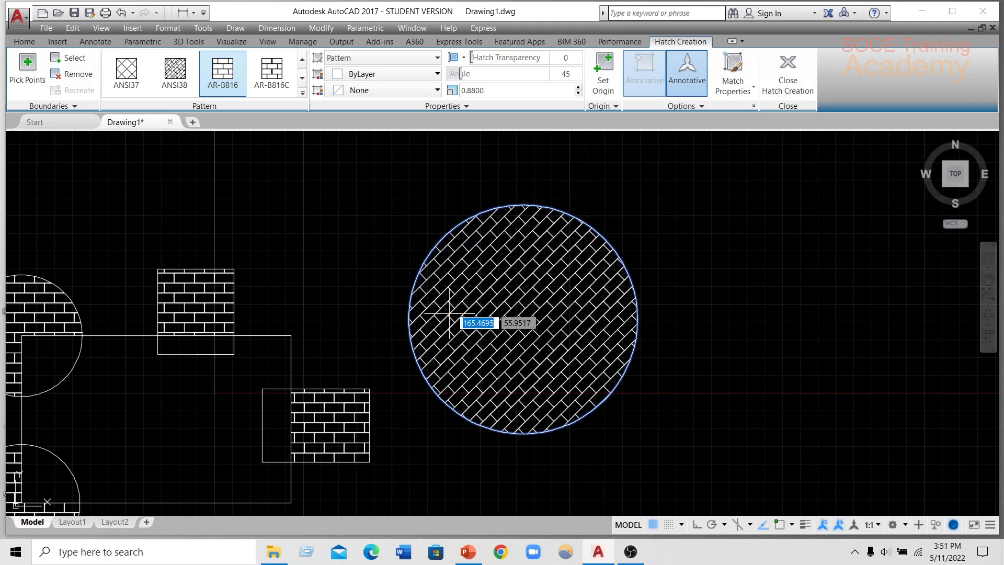
{"action": "left_click", "coordinate": [568, 76]}
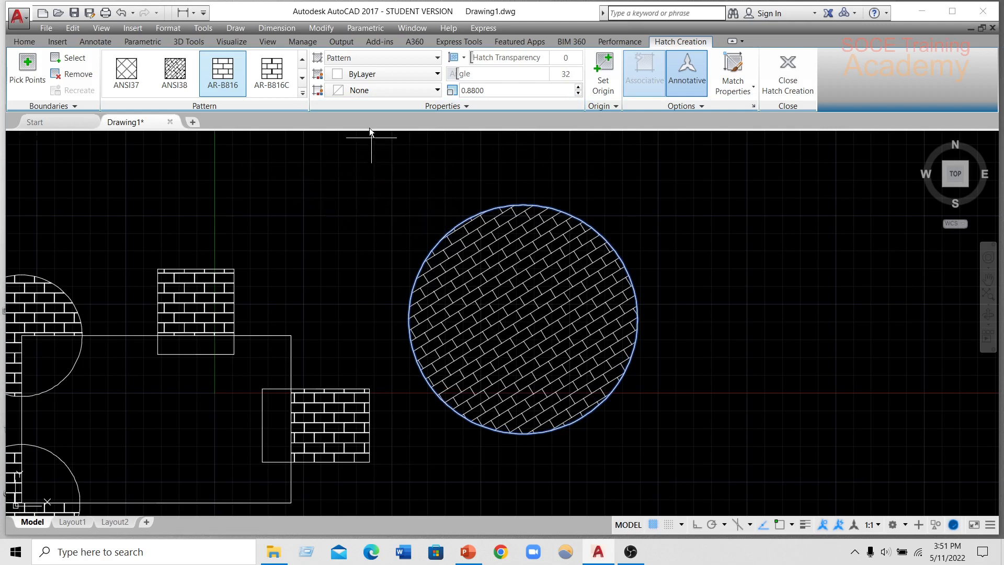
{"action": "key", "text": "Return"}
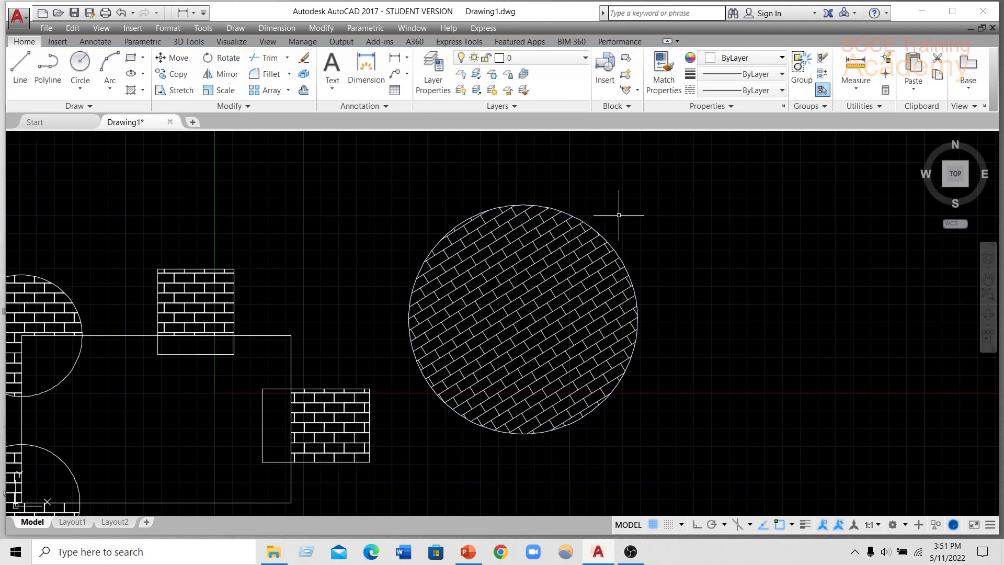
Try green as the hatch color of the large circle's brick hatch in Hatch Edit and preview it.
{"action": "scroll", "coordinate": [609, 242], "scroll_direction": "down", "scroll_amount": 3}
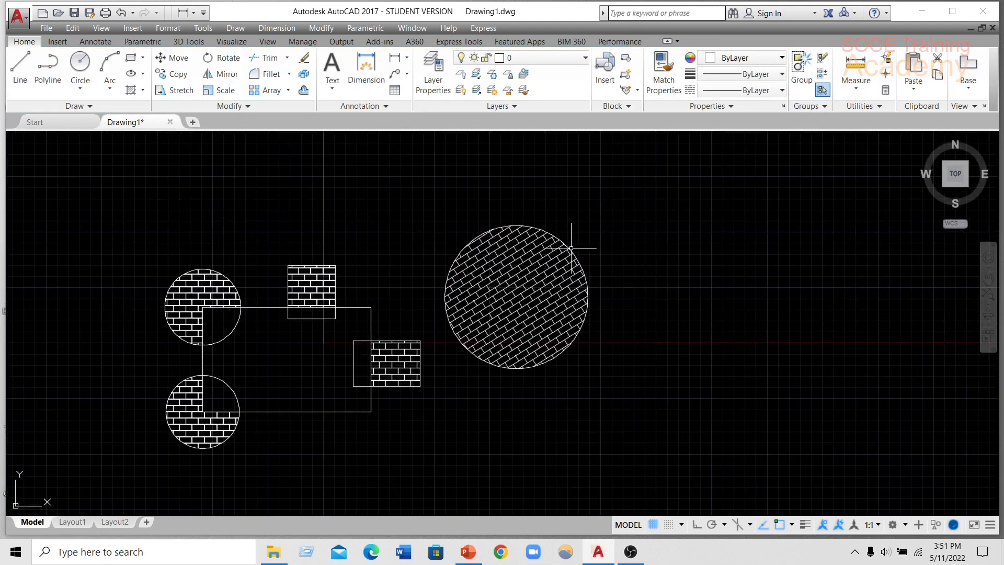
{"action": "type", "text": "He"}
{"action": "key", "text": "Return"}
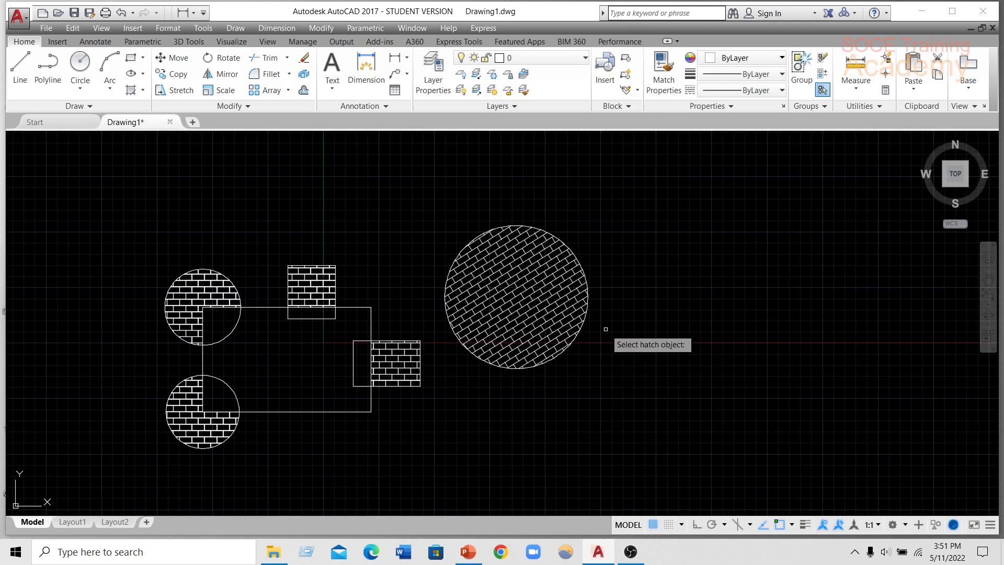
{"action": "scroll", "coordinate": [474, 288], "scroll_direction": "up", "scroll_amount": 2}
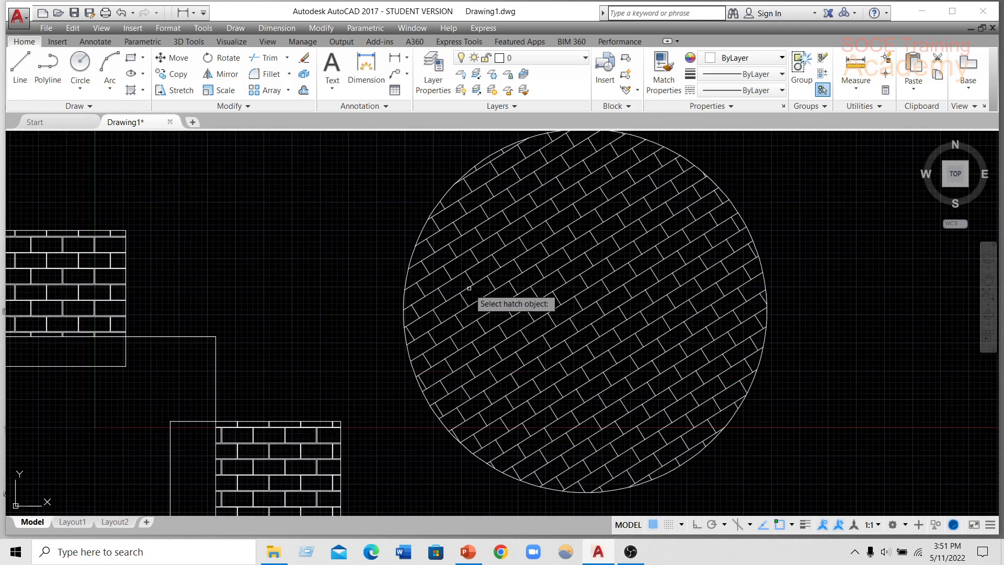
{"action": "left_click", "coordinate": [554, 267]}
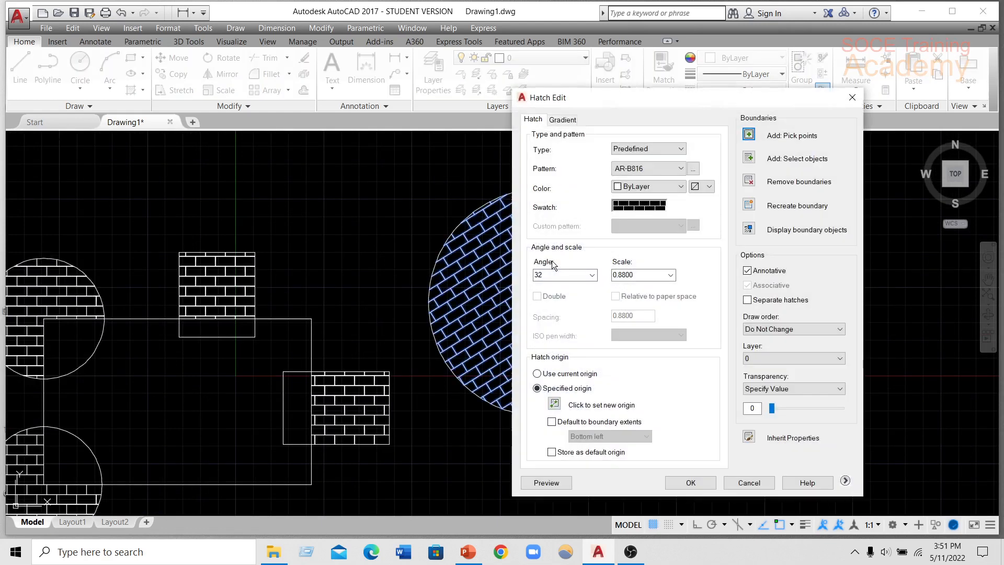
{"action": "left_click_drag", "start_coordinate": [641, 96], "coordinate": [736, 81]}
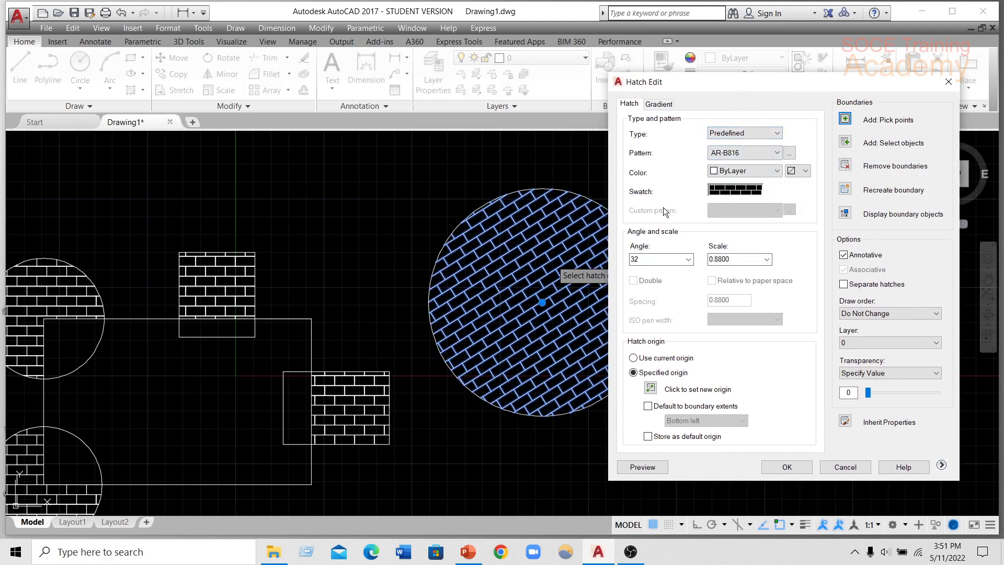
{"action": "left_click", "coordinate": [739, 172]}
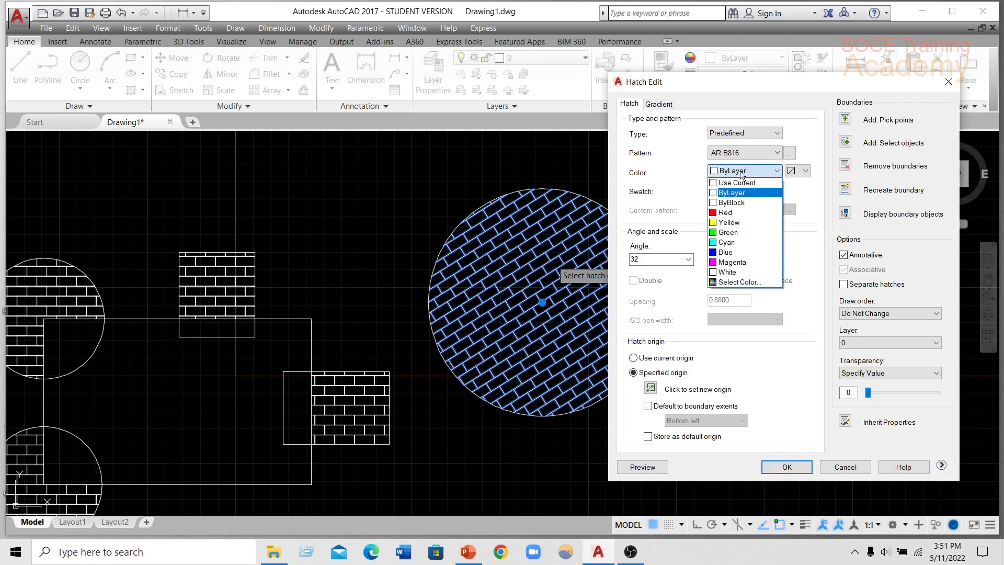
{"action": "left_click", "coordinate": [722, 232]}
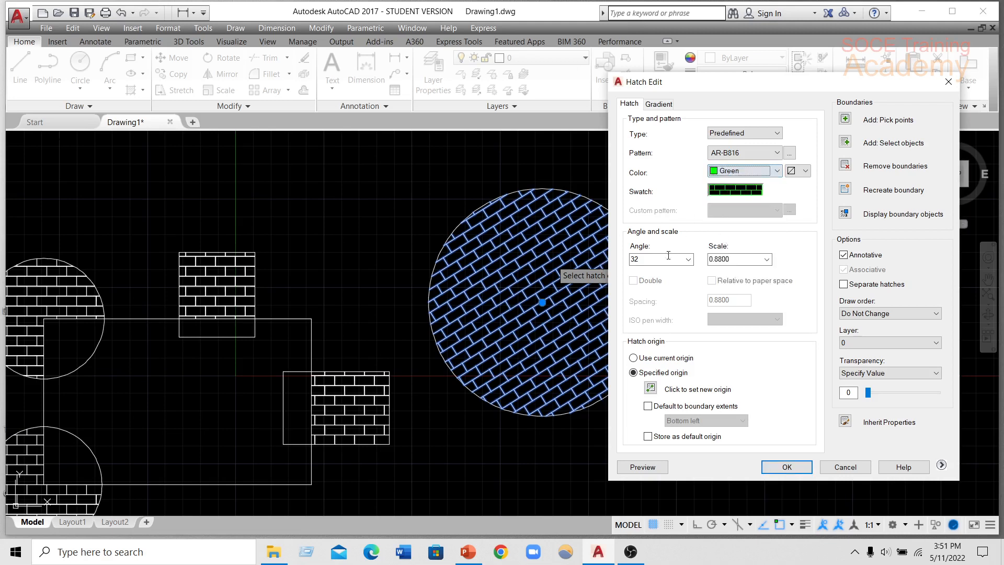
{"action": "left_click", "coordinate": [642, 466]}
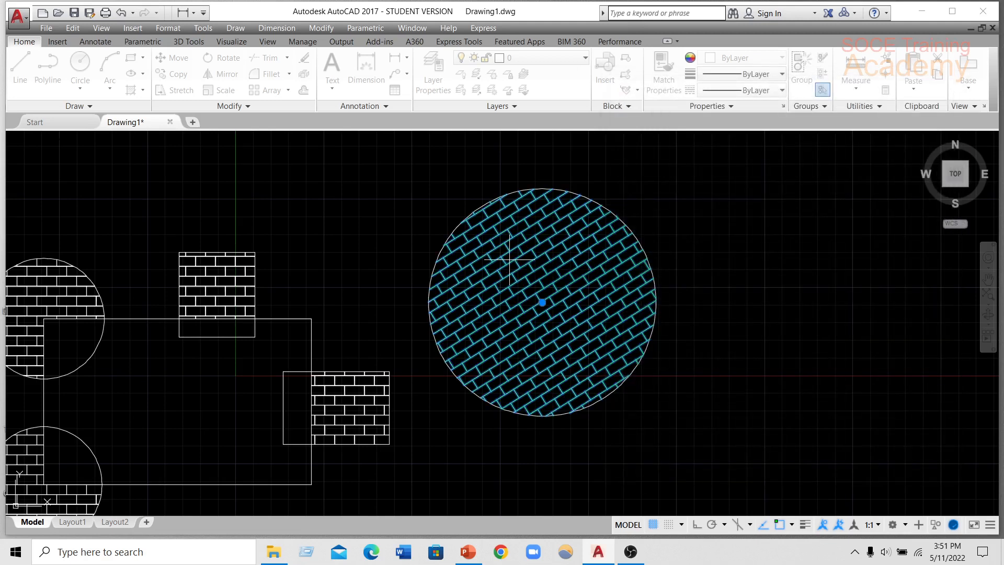
{"action": "left_click", "coordinate": [578, 250]}
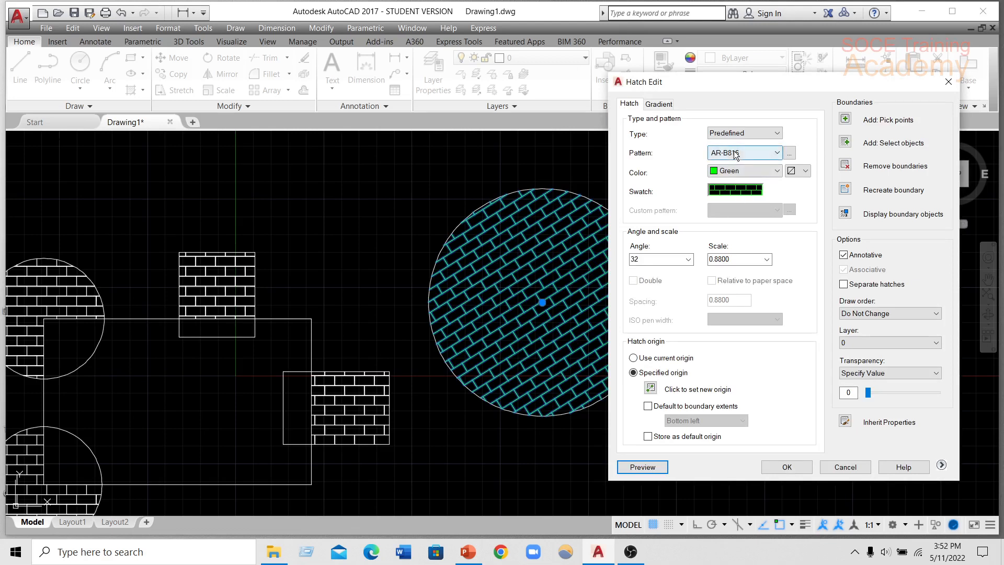
Try a 60-degree angle for the large circle's hatch and preview it.
{"action": "left_click", "coordinate": [688, 260]}
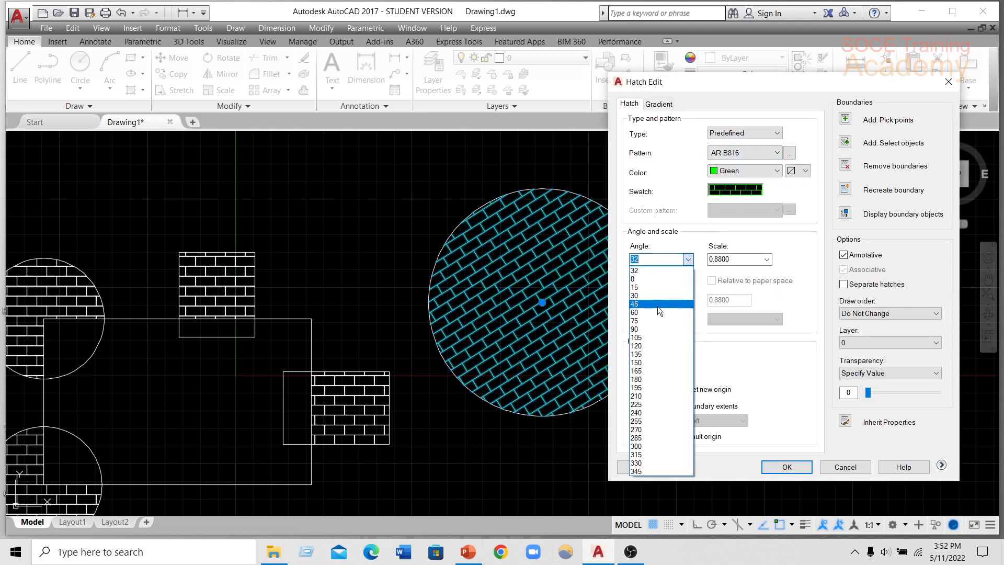
{"action": "left_click", "coordinate": [641, 312]}
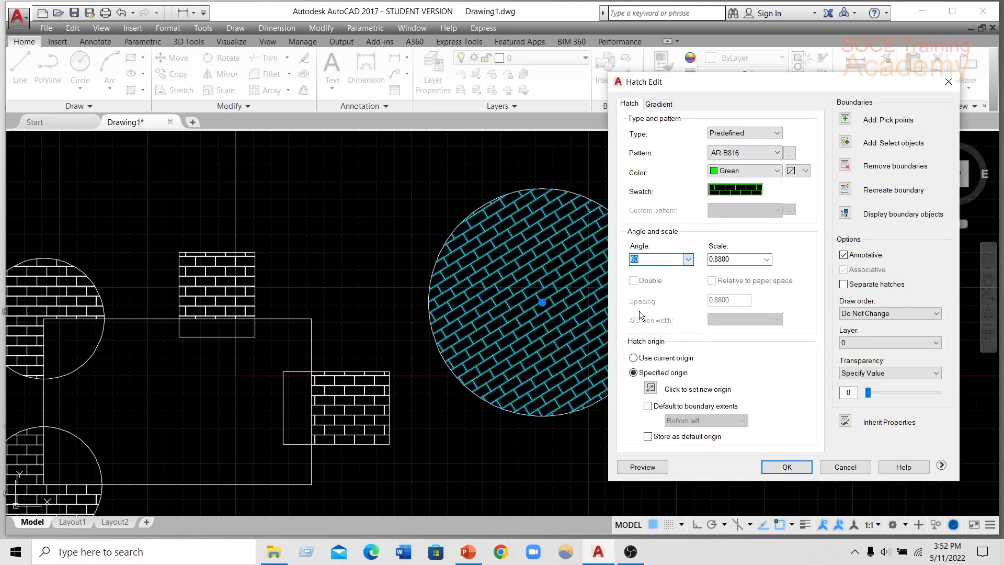
{"action": "left_click", "coordinate": [644, 467]}
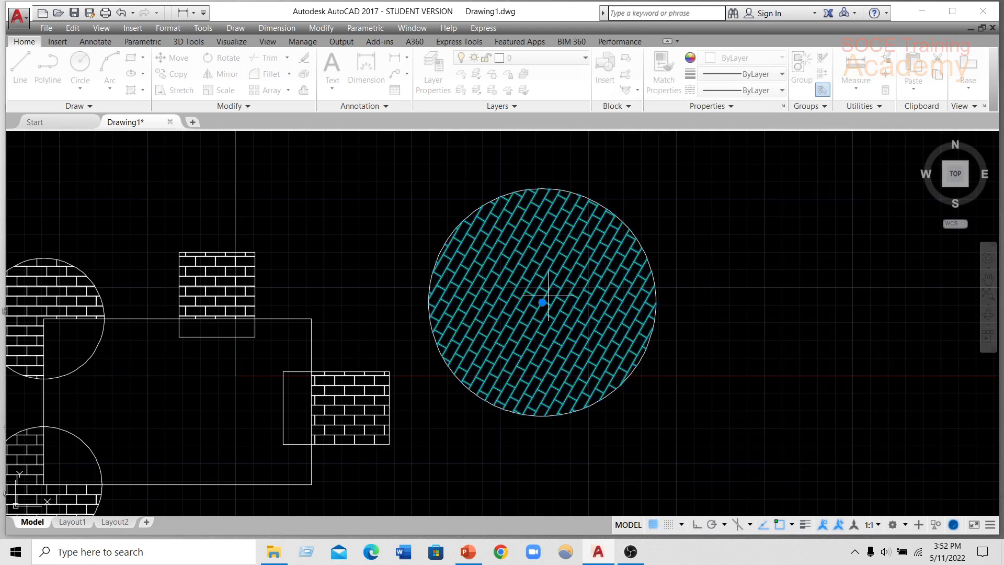
{"action": "left_click", "coordinate": [556, 219]}
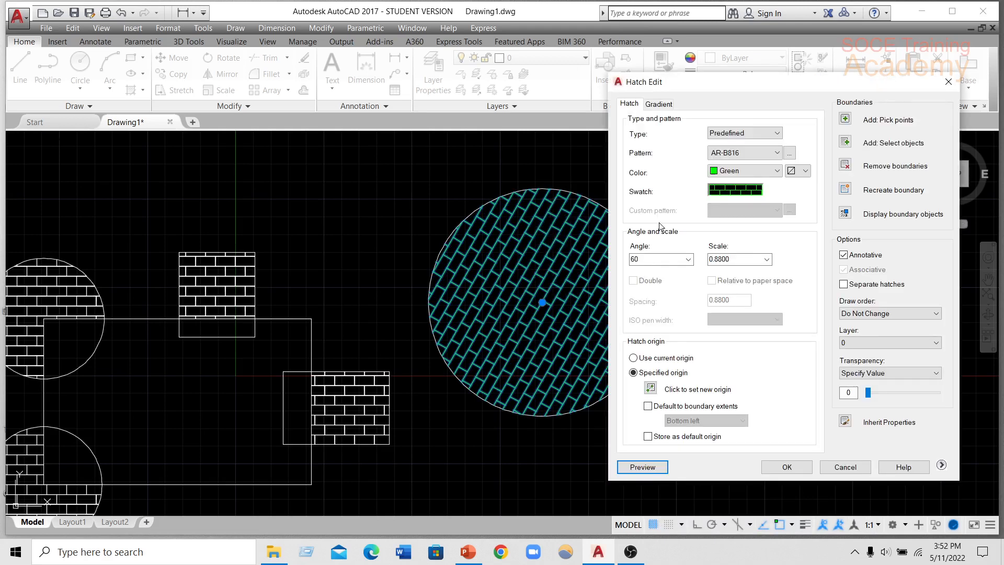
Try to remove the large circle from the hatch's boundaries.
{"action": "left_click", "coordinate": [845, 165]}
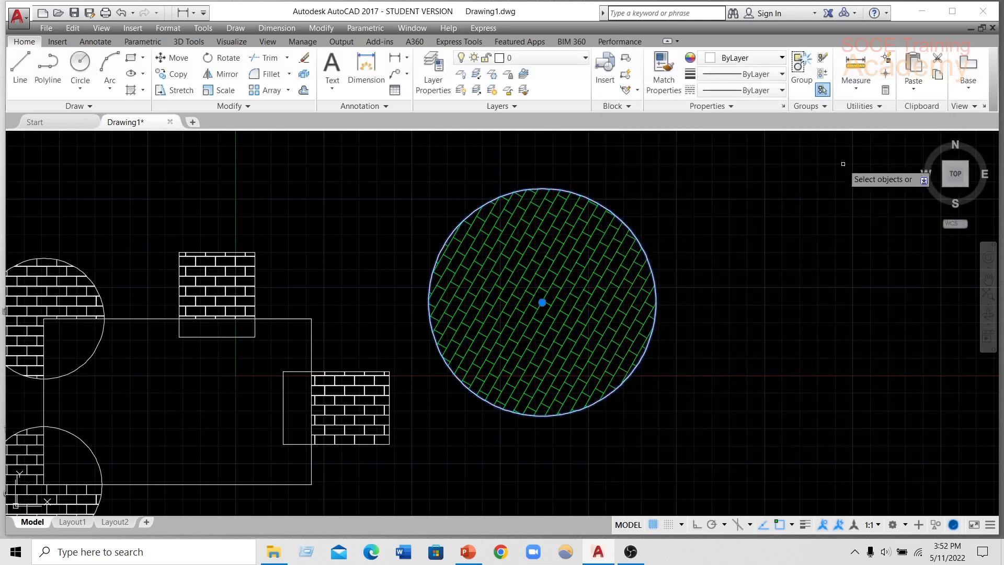
{"action": "left_click", "coordinate": [527, 189]}
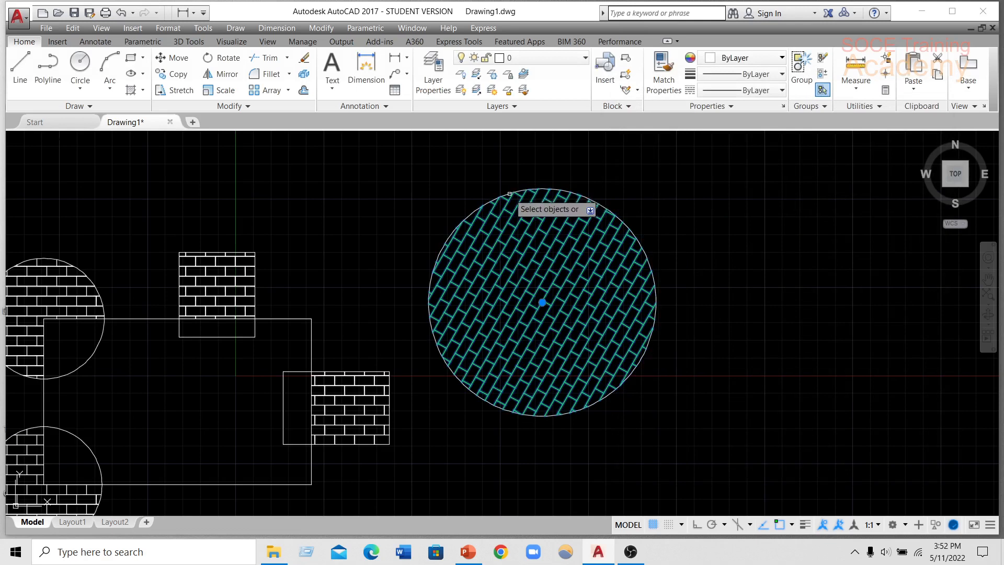
{"action": "double_click", "coordinate": [572, 259]}
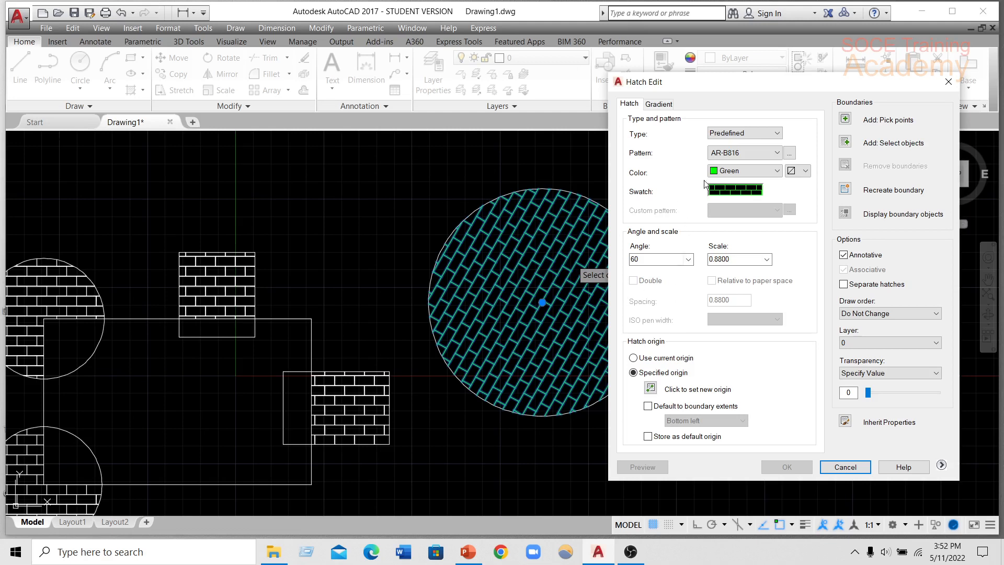
Look through the hatch types and predefined patterns, and close Hatch Edit without applying the changes.
{"action": "left_click", "coordinate": [742, 137]}
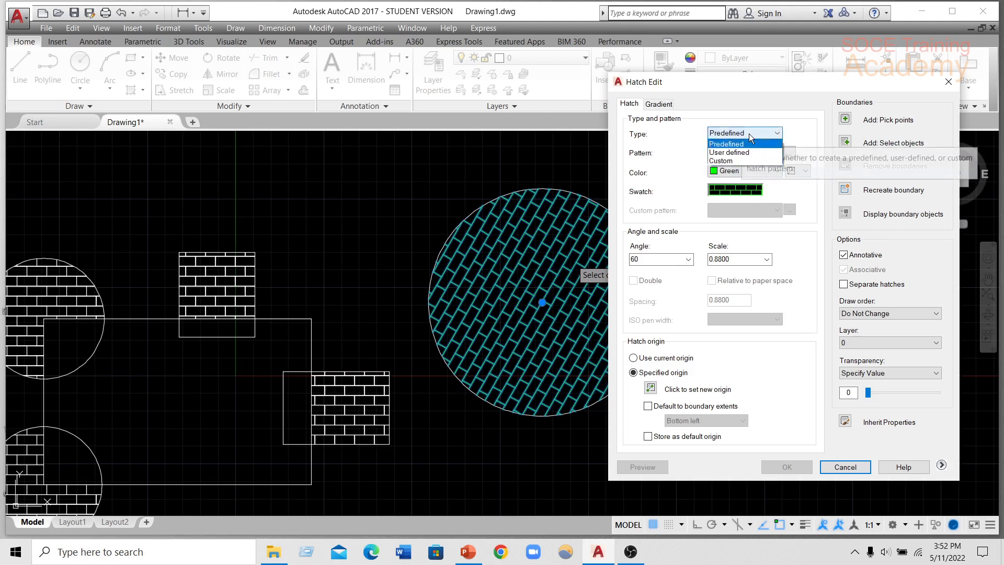
{"action": "left_click", "coordinate": [792, 155]}
{"action": "left_click", "coordinate": [769, 152]}
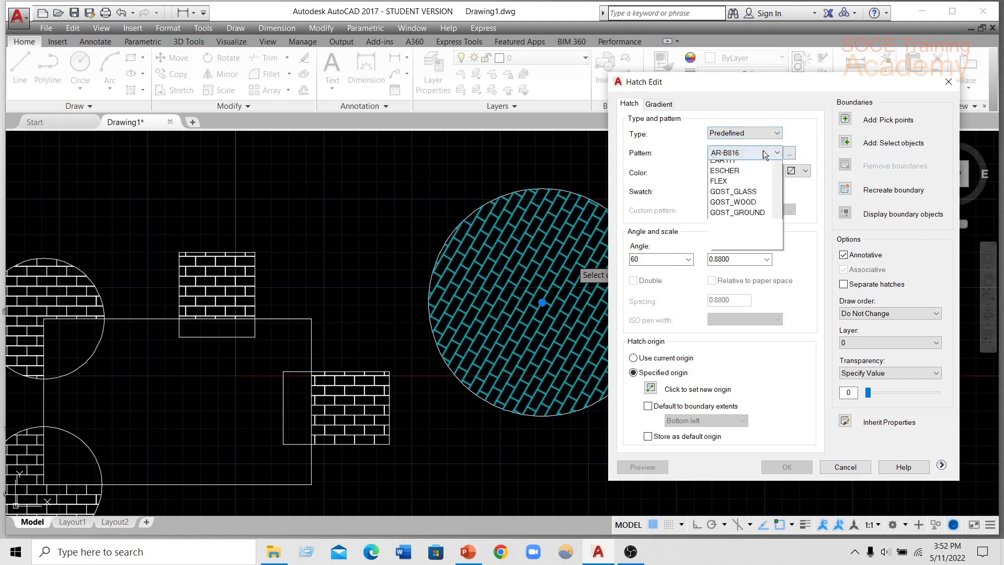
{"action": "scroll", "coordinate": [732, 282], "scroll_direction": "down", "scroll_amount": 10}
{"action": "scroll", "coordinate": [730, 284], "scroll_direction": "up", "scroll_amount": 10}
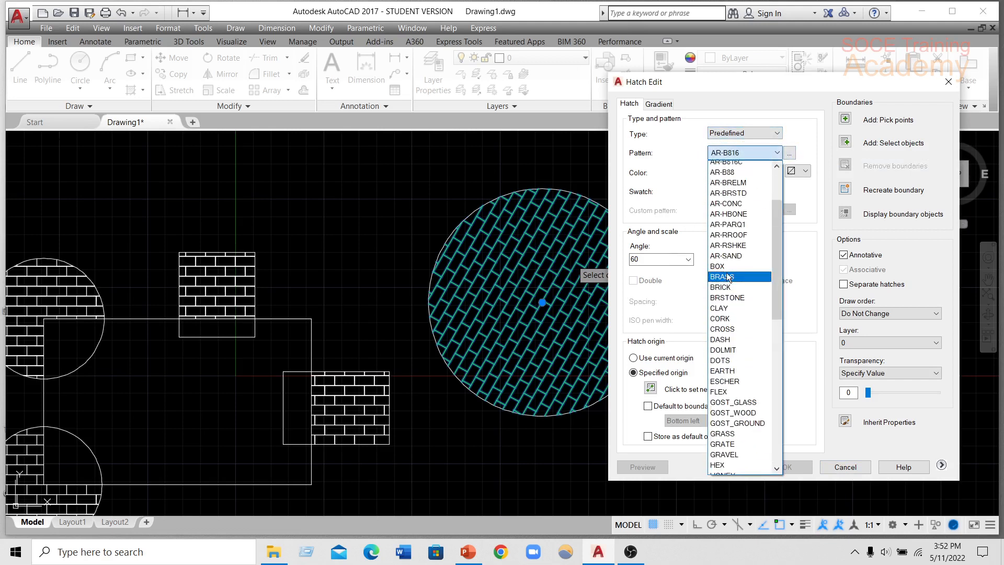
{"action": "left_click", "coordinate": [668, 186]}
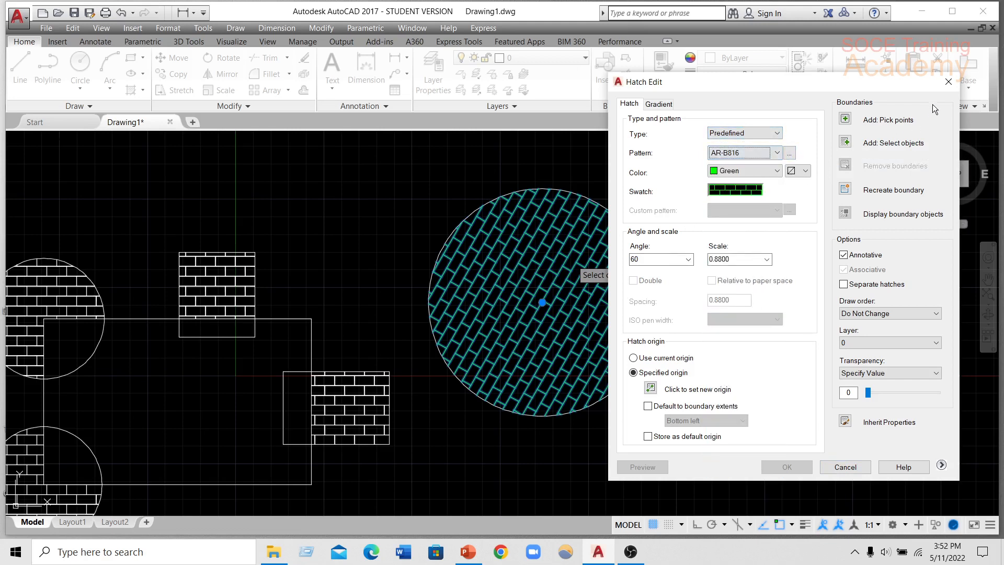
{"action": "left_click", "coordinate": [950, 84]}
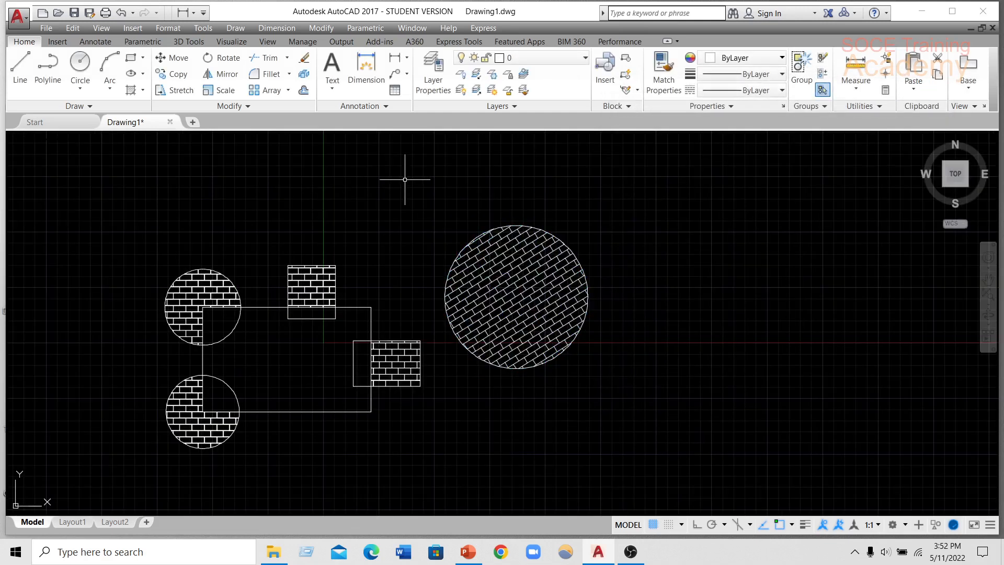
{"action": "type", "text": "H"}
{"action": "key", "text": "Return"}
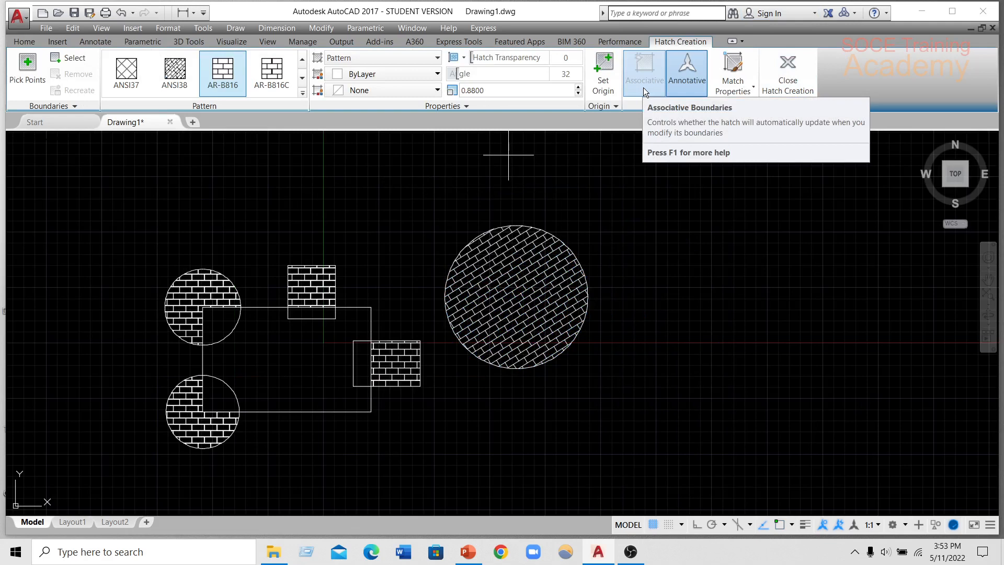
{"action": "left_click", "coordinate": [688, 87]}
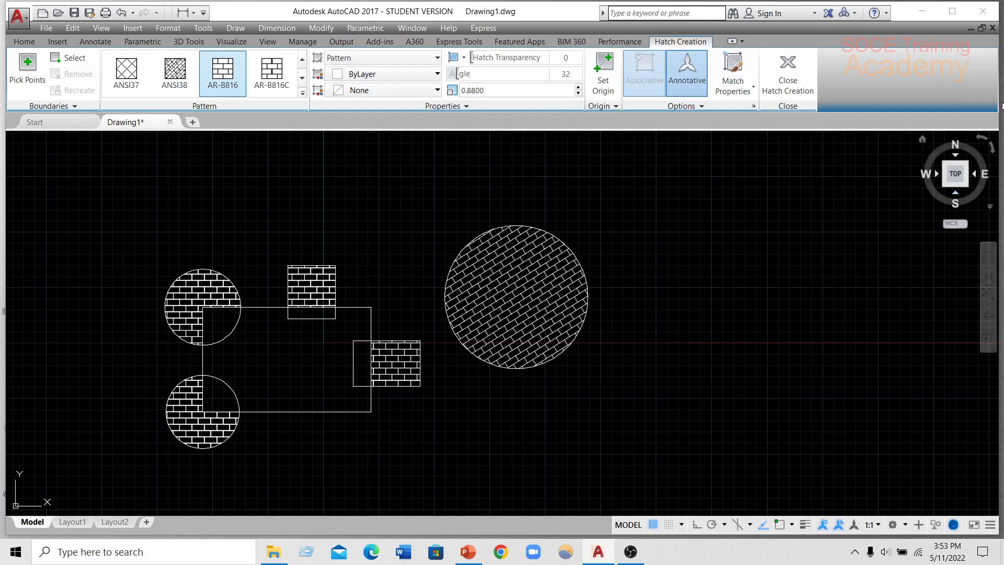
{"action": "key", "text": "Return"}
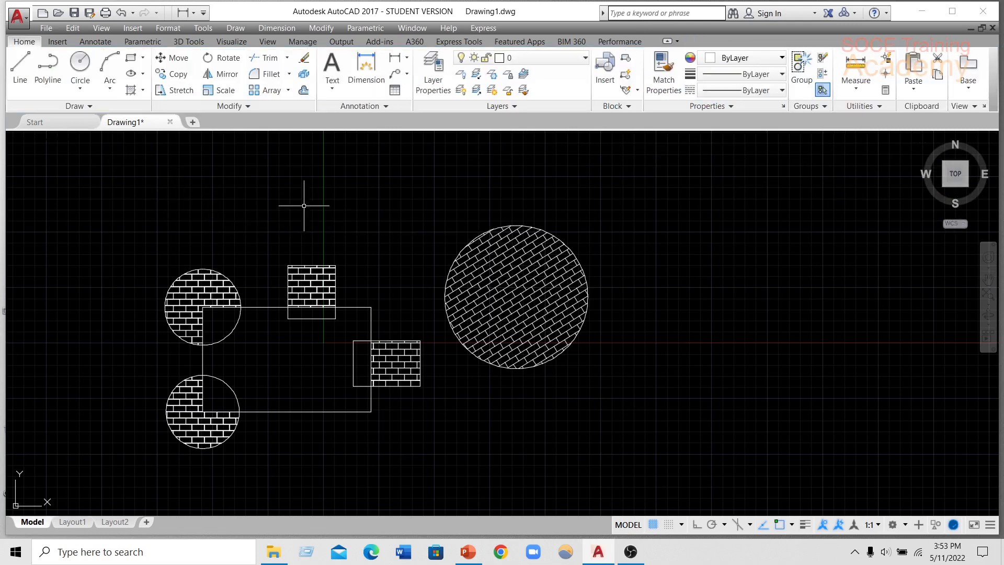
Draw a small circle in the empty area to the right of the large hatched circle.
{"action": "left_click", "coordinate": [79, 66]}
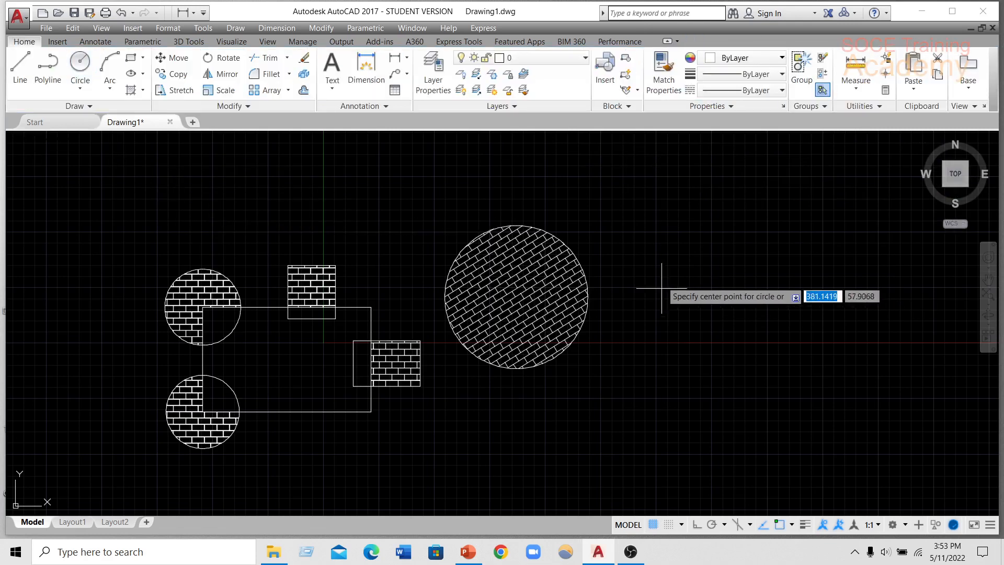
{"action": "left_click", "coordinate": [662, 272]}
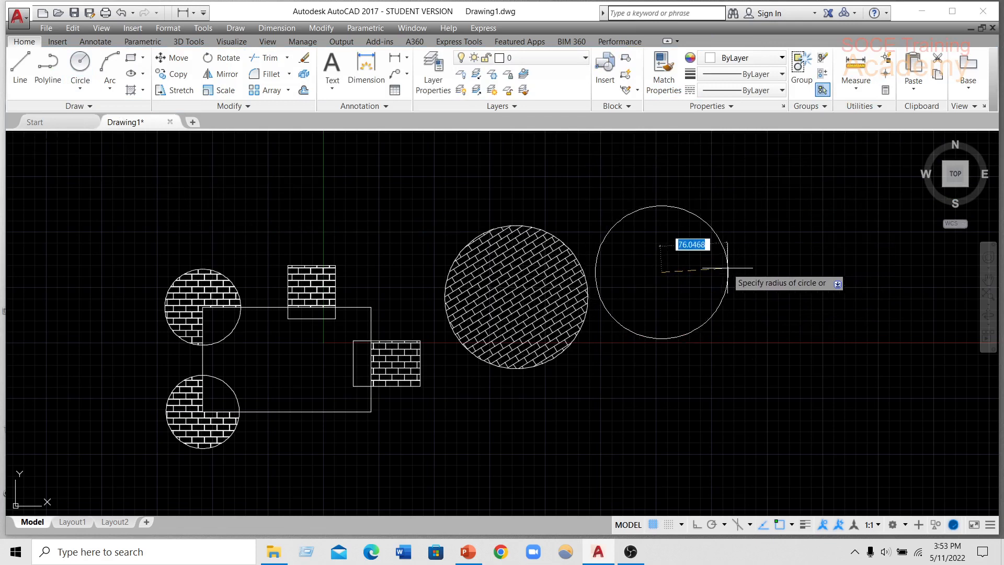
{"action": "left_click", "coordinate": [678, 255]}
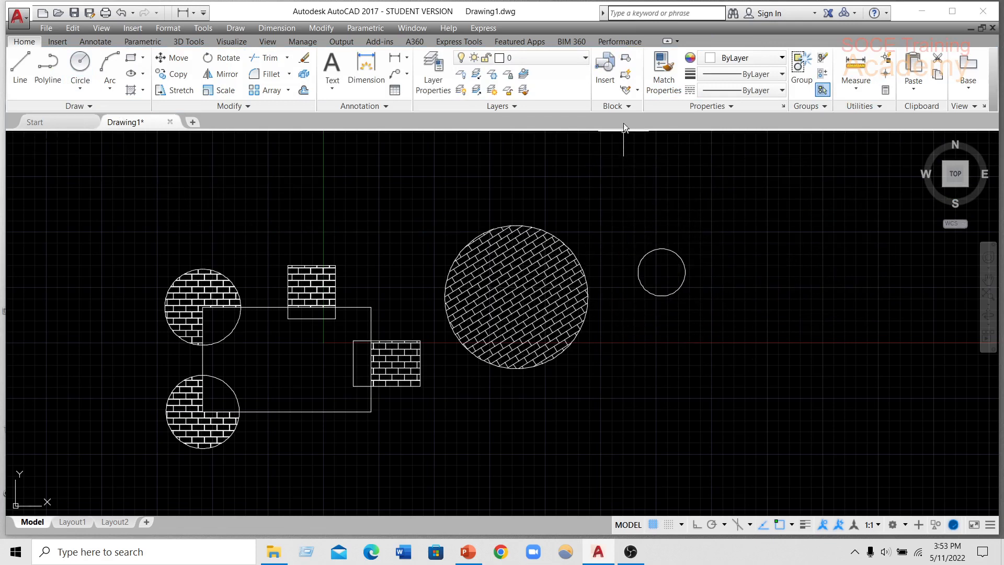
Hatch the inside of the small circle with the AR-B816C pattern.
{"action": "type", "text": "h"}
{"action": "key", "text": "Return"}
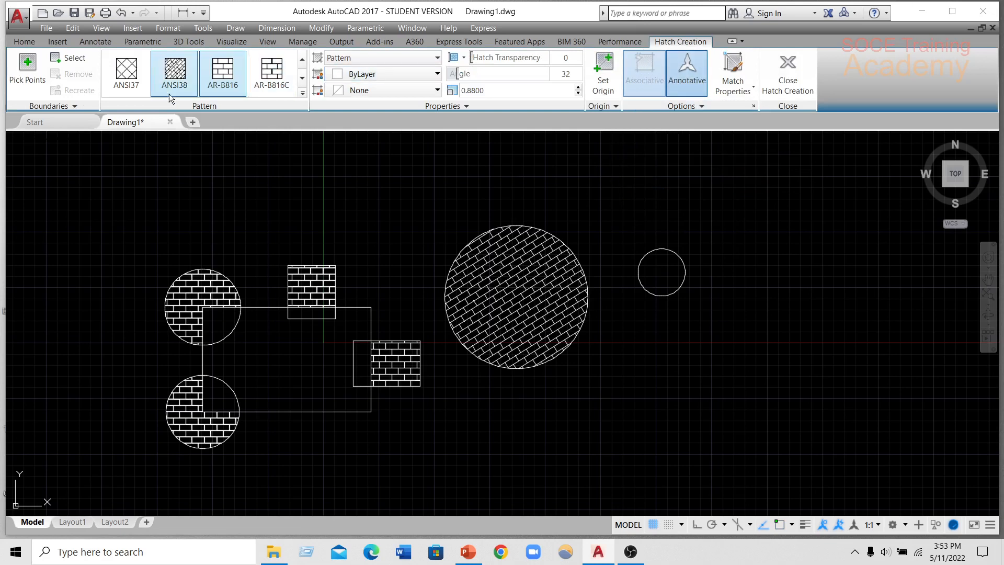
{"action": "left_click", "coordinate": [272, 73]}
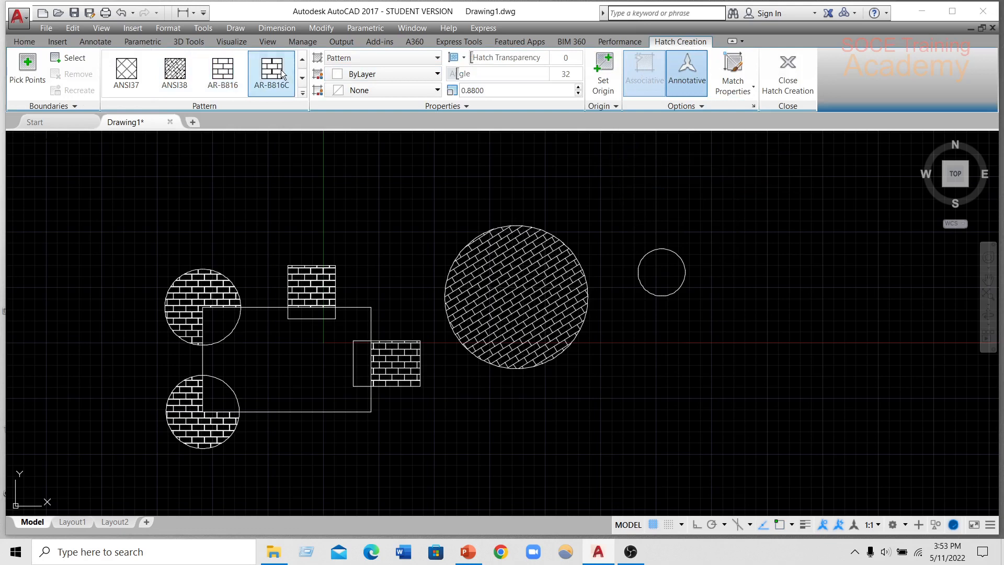
{"action": "left_click", "coordinate": [659, 262]}
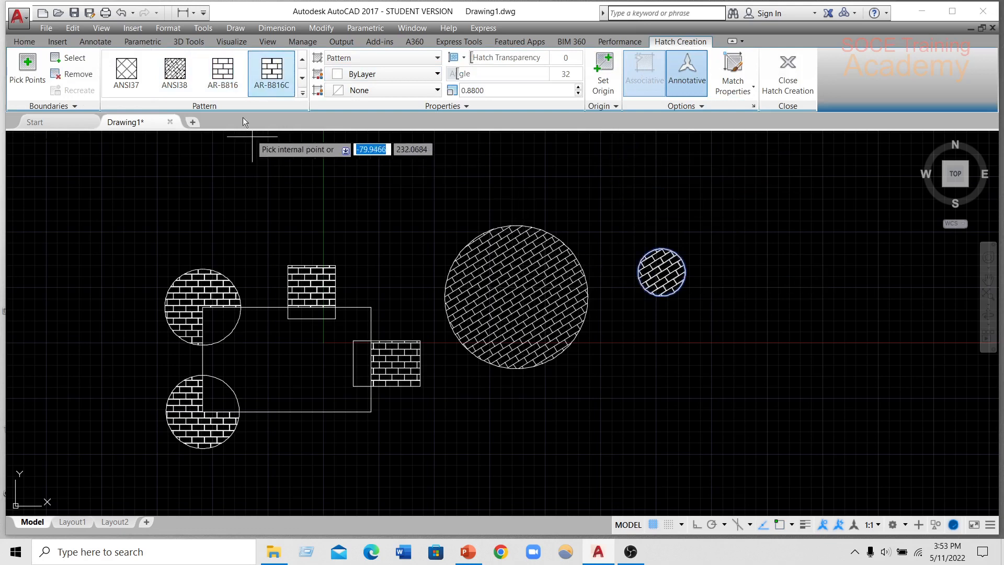
Try the AR-B816, ANSI38 and ANSI37 patterns on the small circle's hatch and switch it to AR-HBONE.
{"action": "left_click", "coordinate": [222, 73]}
{"action": "left_click", "coordinate": [178, 81]}
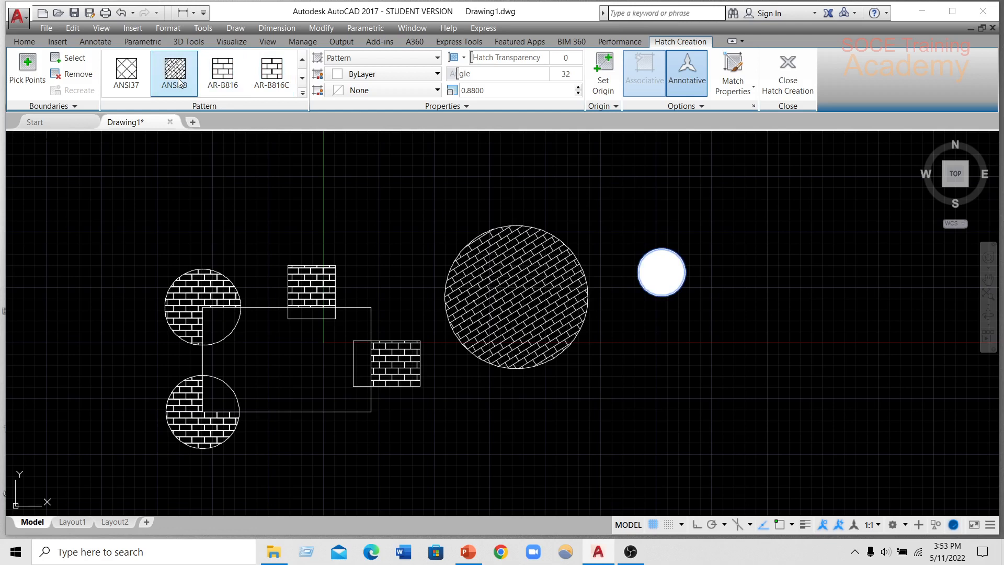
{"action": "left_click", "coordinate": [126, 74]}
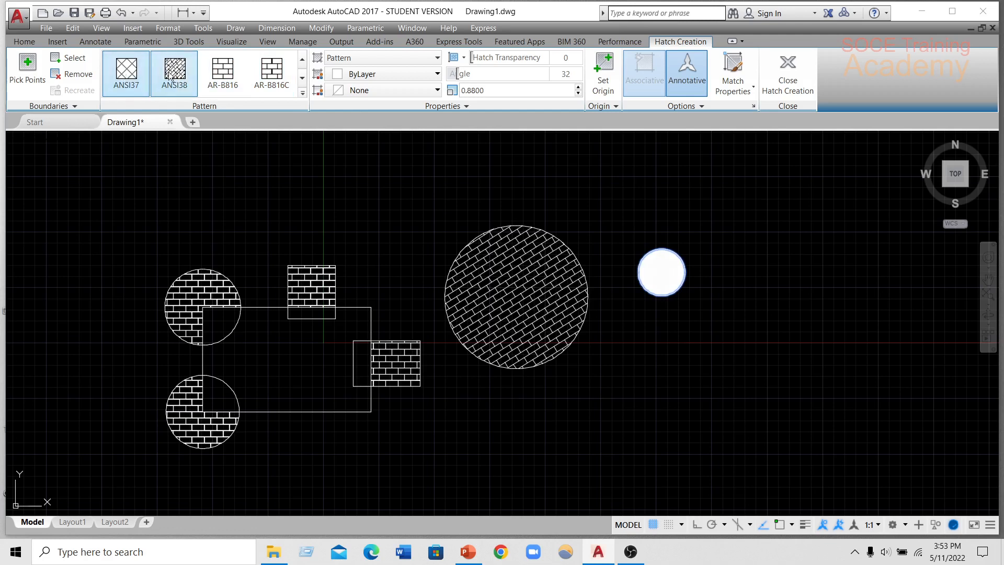
{"action": "left_click", "coordinate": [223, 68]}
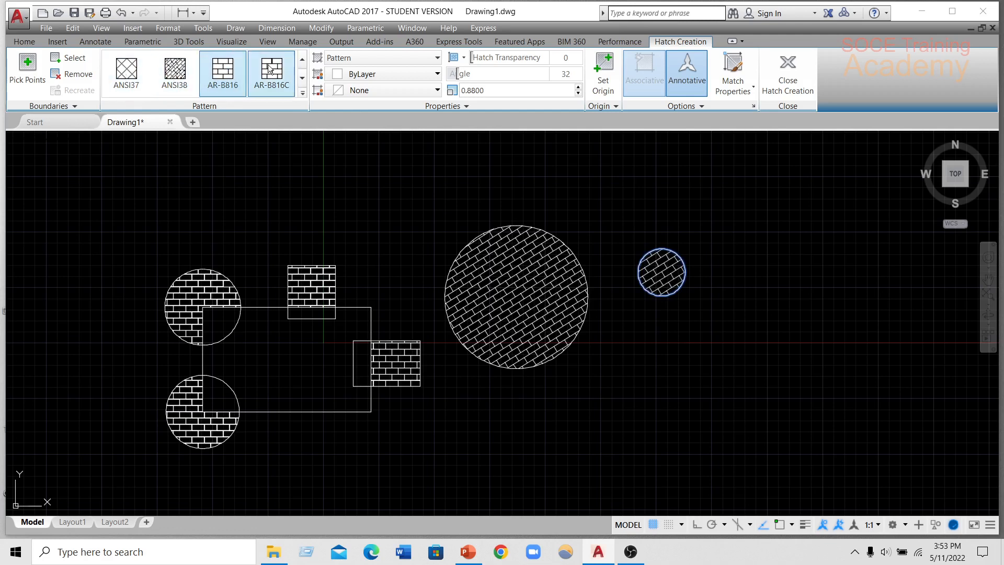
{"action": "left_click", "coordinate": [302, 93]}
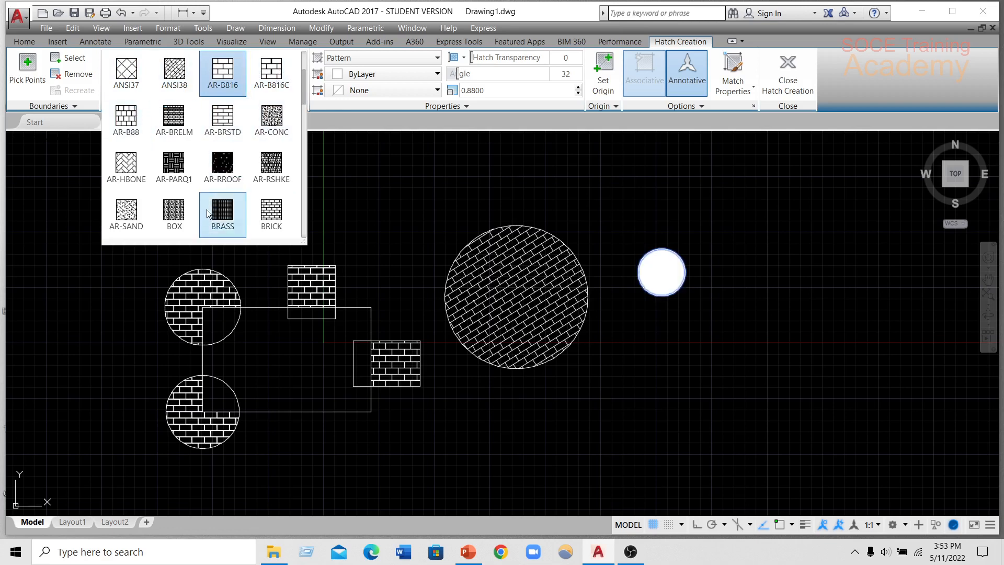
{"action": "left_click", "coordinate": [131, 166]}
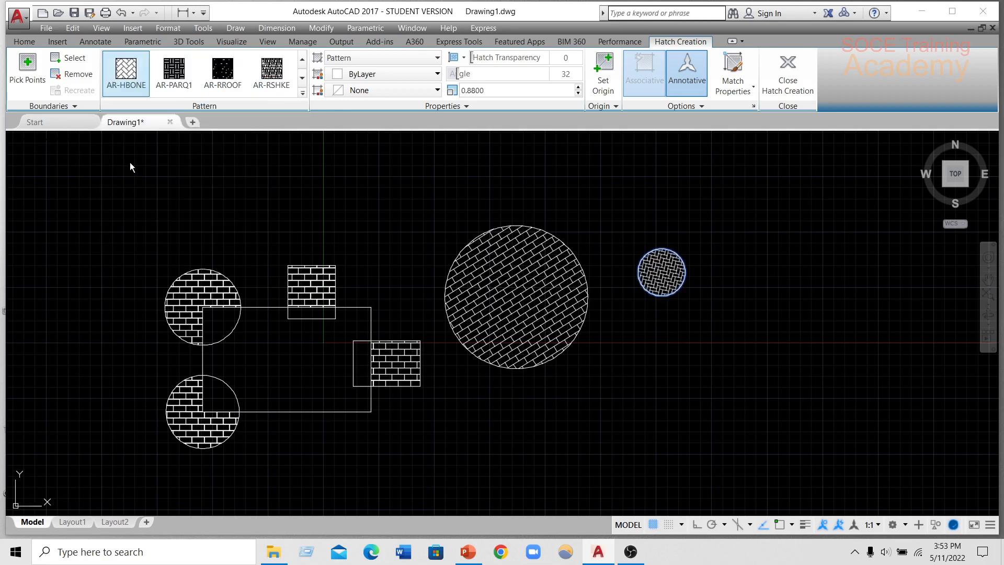
Make the small circle's AR-HBONE hatch associative instead of annotative and finish the hatch.
{"action": "left_click", "coordinate": [704, 89]}
{"action": "left_click", "coordinate": [696, 82]}
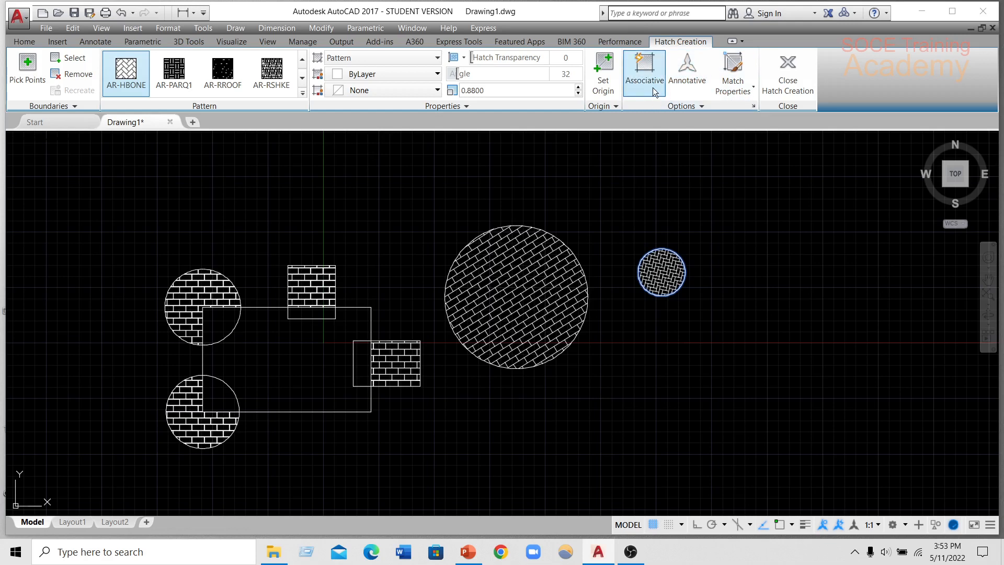
{"action": "scroll", "coordinate": [662, 262], "scroll_direction": "up", "scroll_amount": 4}
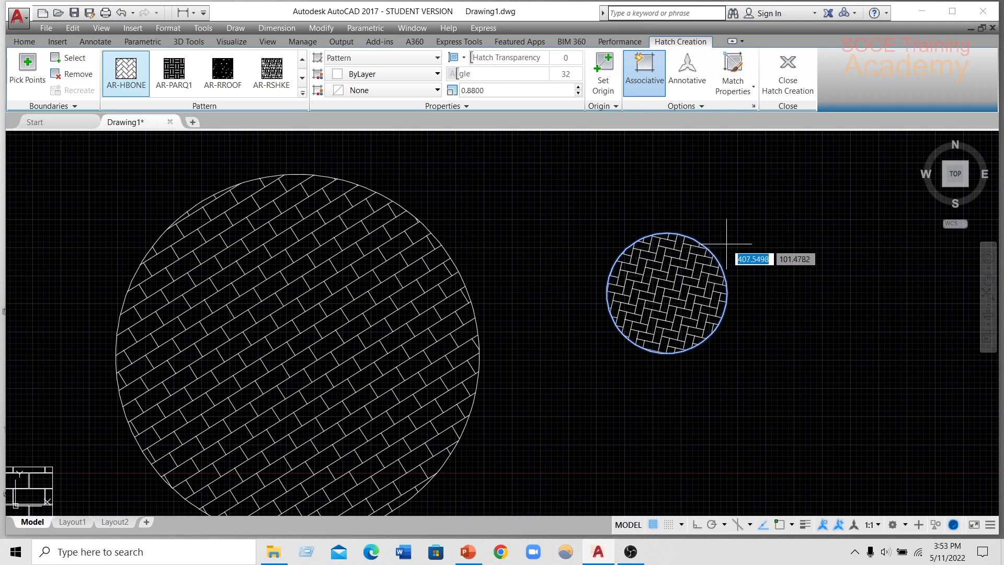
{"action": "key", "text": "Return"}
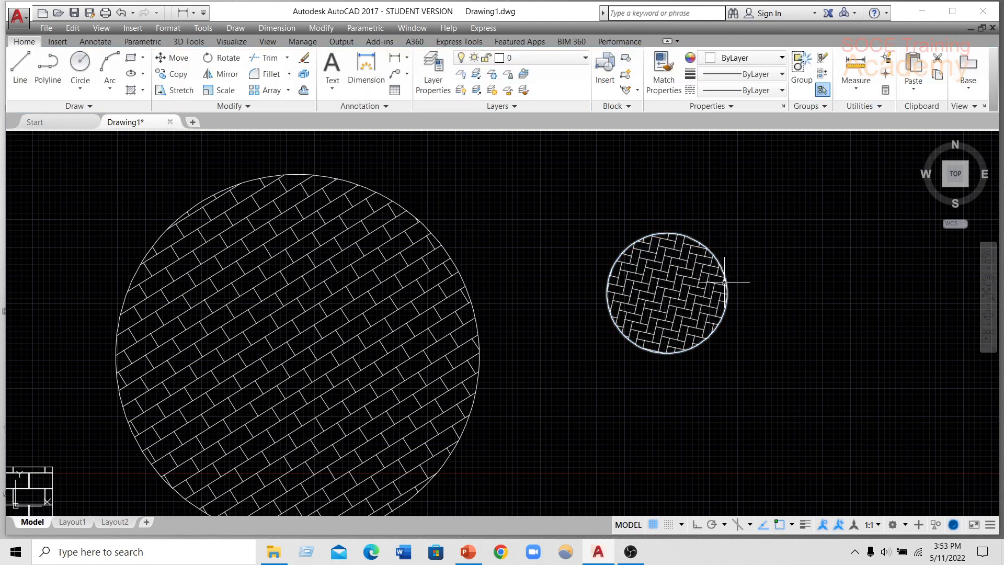
Enlarge the small herringbone-hatched circle to about twice its radius by stretching its right quadrant point outward.
{"action": "left_click", "coordinate": [726, 281]}
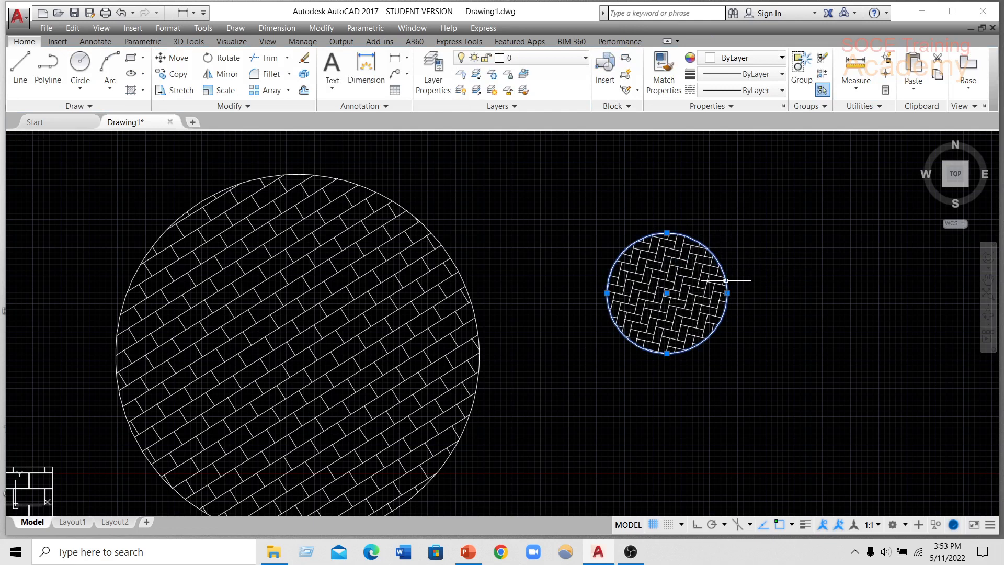
{"action": "left_click", "coordinate": [727, 293]}
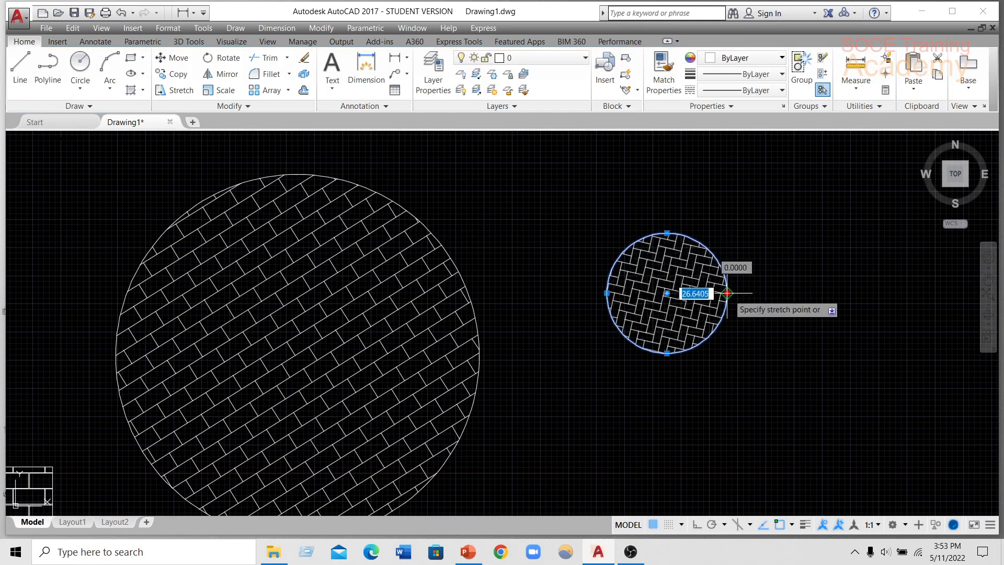
{"action": "left_click", "coordinate": [791, 295]}
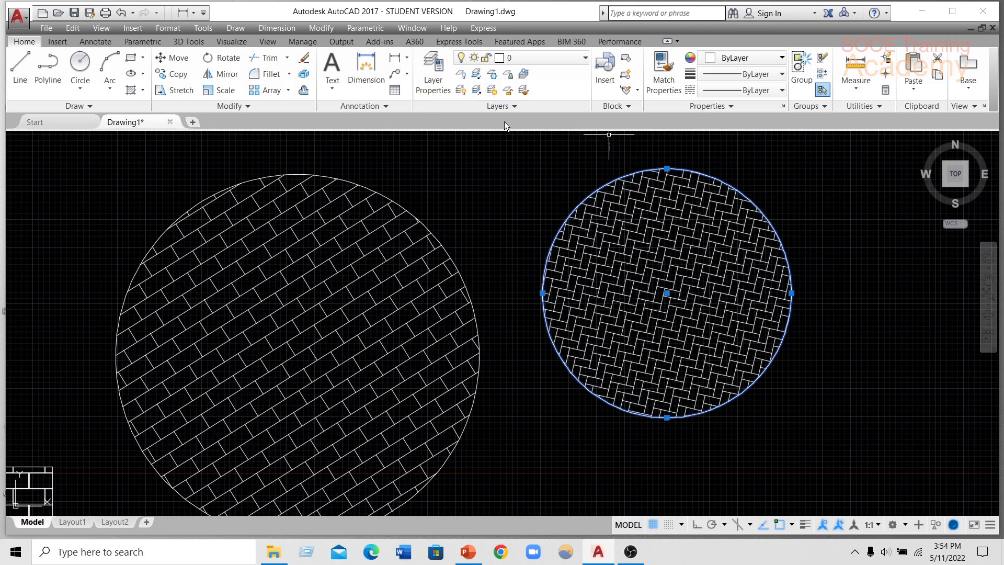
{"action": "key", "text": "alt"}
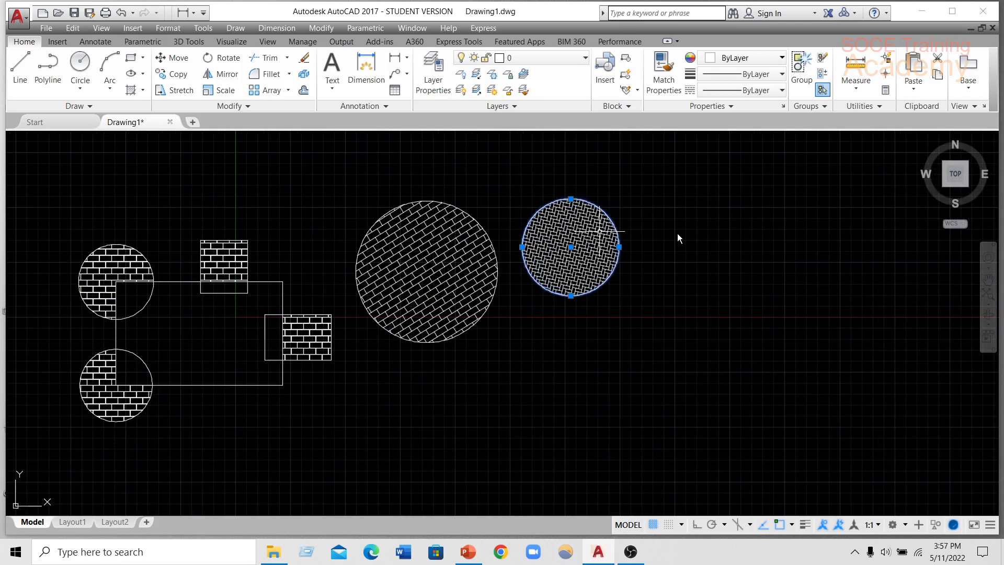
{"action": "left_click", "coordinate": [632, 554]}
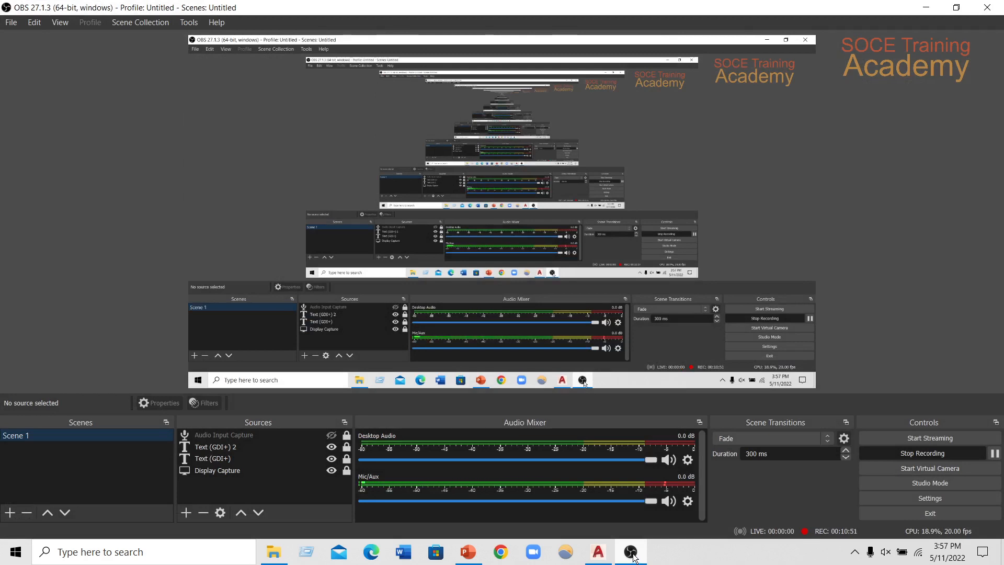
{"action": "left_click", "coordinate": [632, 553]}
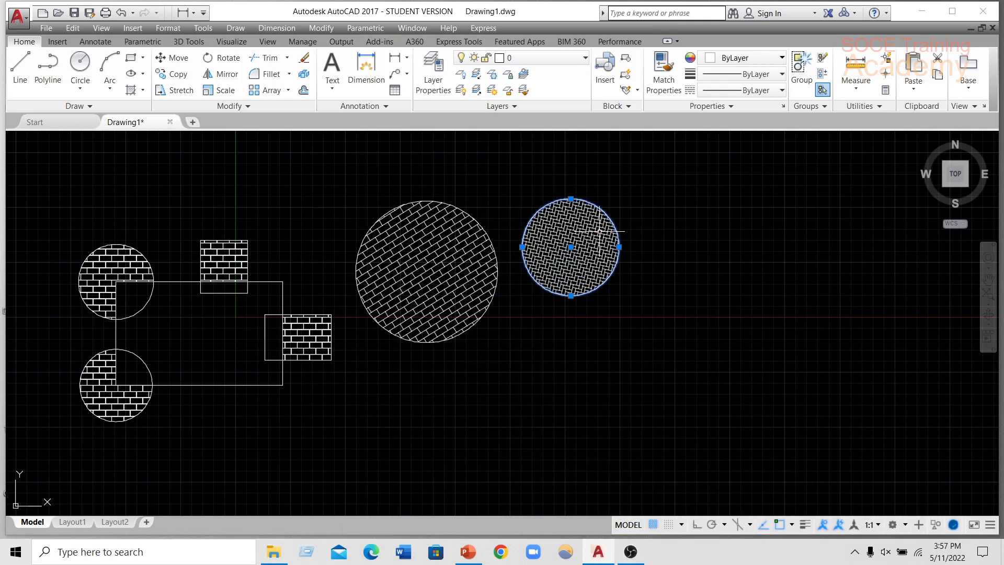
Draw a larger circle overlapping the herringbone-hatched circle and fill its area outside the overlap with a GR_LINEAR gradient.
{"action": "middle_click_drag", "start_coordinate": [725, 282], "coordinate": [529, 271]}
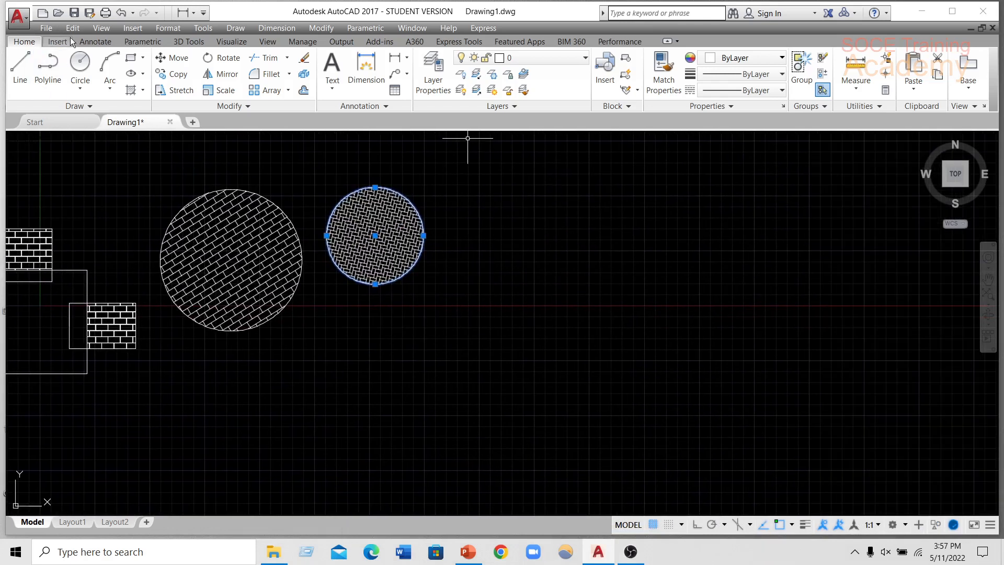
{"action": "left_click", "coordinate": [80, 64]}
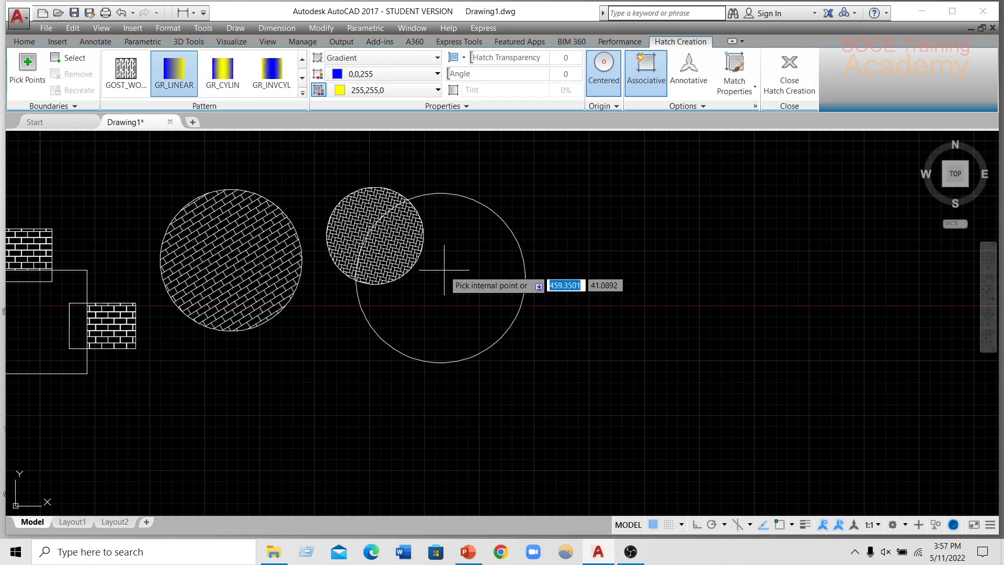
{"action": "left_click", "coordinate": [444, 270]}
Set the gradient's first color to 205,32,39 and its second color to Cyan, and finish the hatch.
{"action": "left_click", "coordinate": [223, 71]}
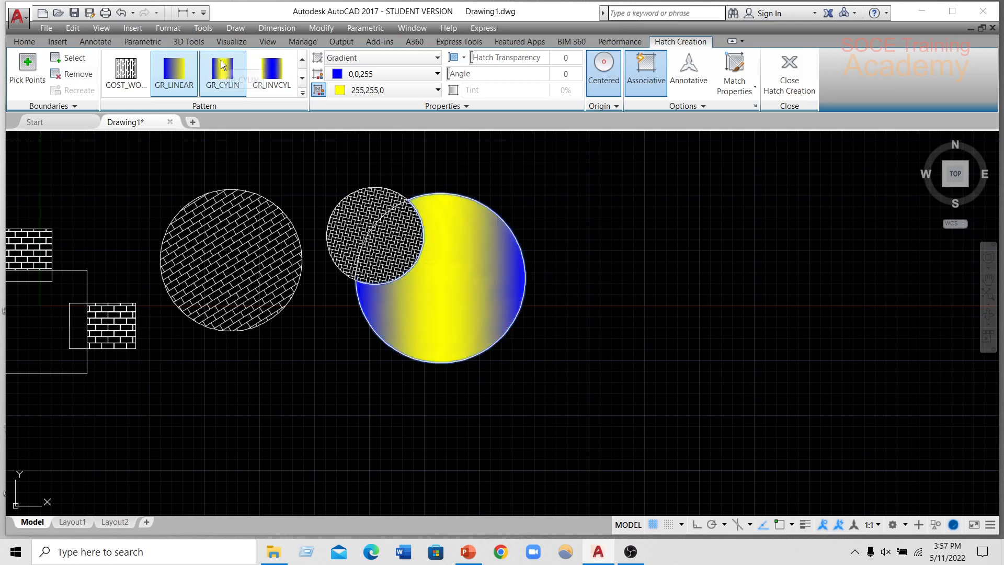
{"action": "left_click", "coordinate": [368, 74]}
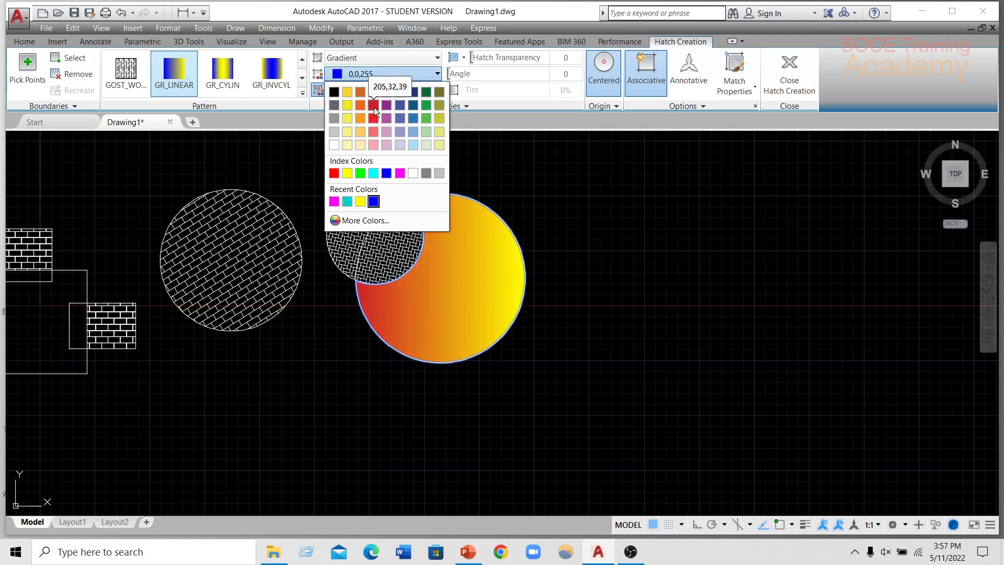
{"action": "left_click", "coordinate": [374, 108]}
{"action": "left_click", "coordinate": [371, 90]}
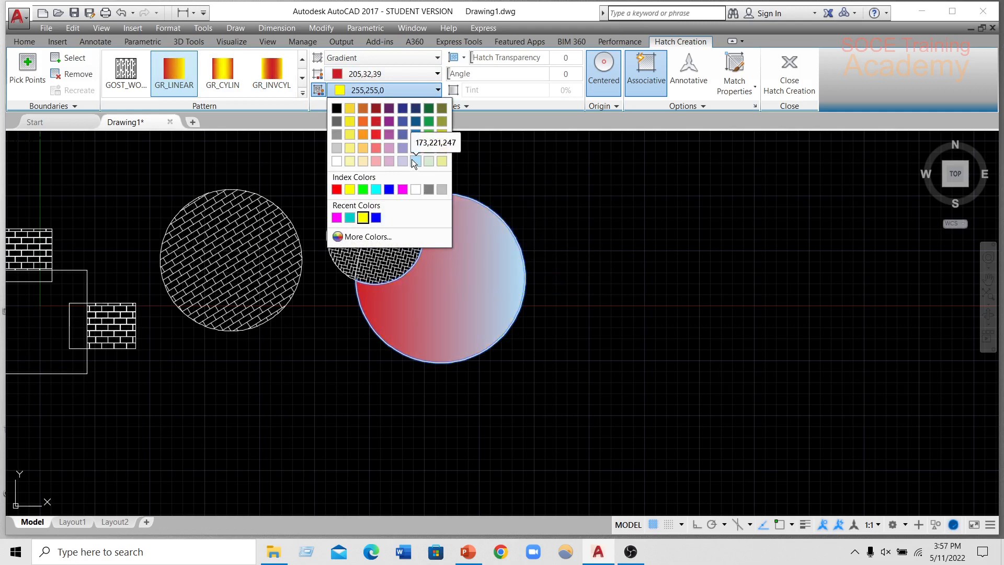
{"action": "left_click", "coordinate": [375, 189]}
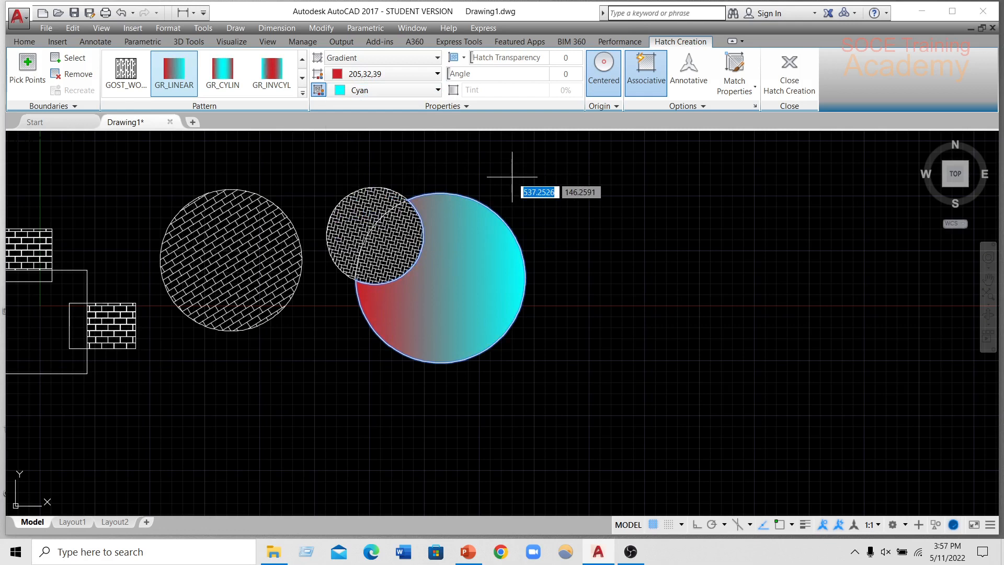
{"action": "key", "text": "Return"}
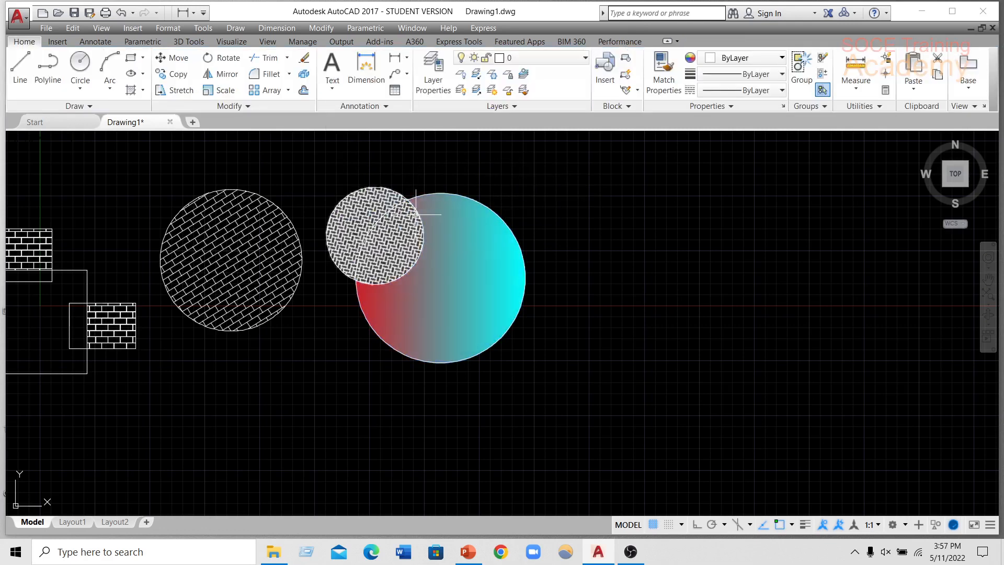
Bring the red-to-cyan gradient hatch to the front of the draw order.
{"action": "middle_click_drag", "start_coordinate": [413, 220], "coordinate": [471, 223]}
{"action": "scroll", "coordinate": [469, 218], "scroll_direction": "up", "scroll_amount": 2}
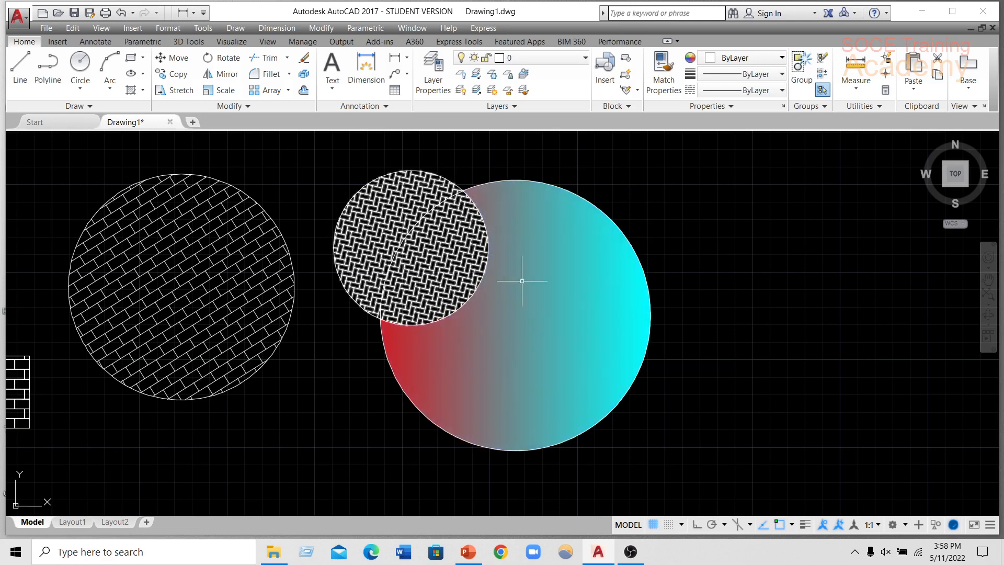
{"action": "left_click", "coordinate": [537, 247]}
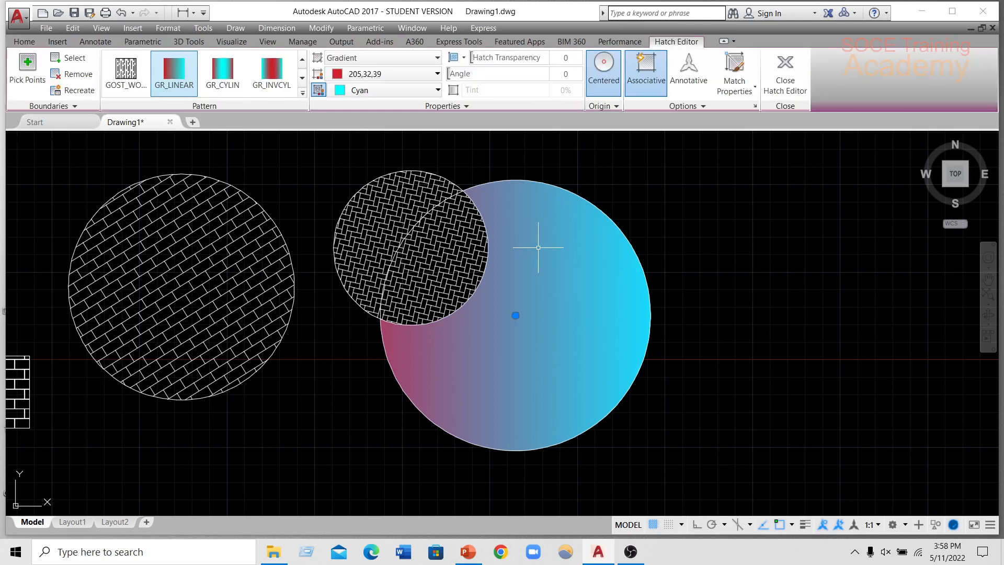
{"action": "right_click", "coordinate": [538, 248]}
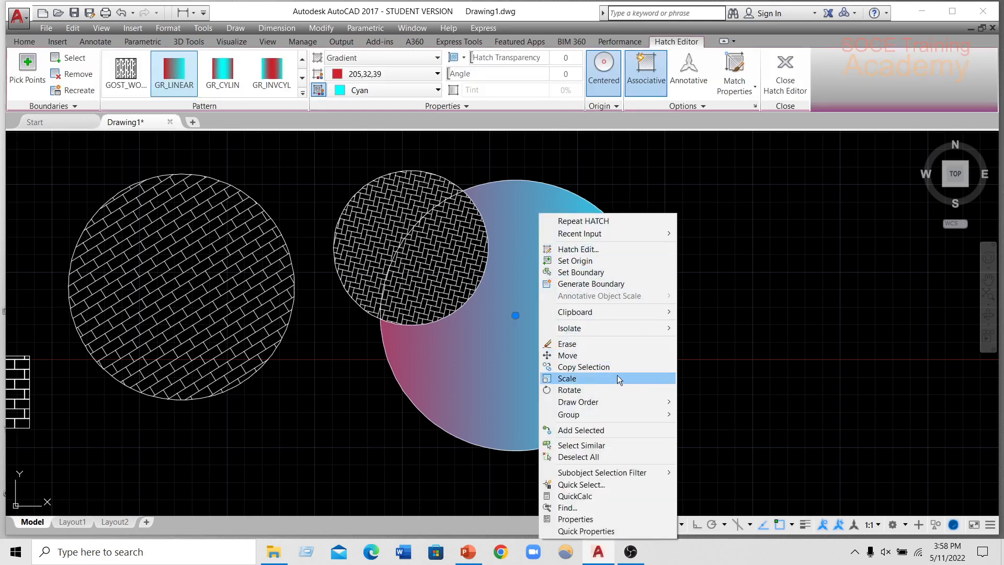
{"action": "mouse_move", "coordinate": [632, 401]}
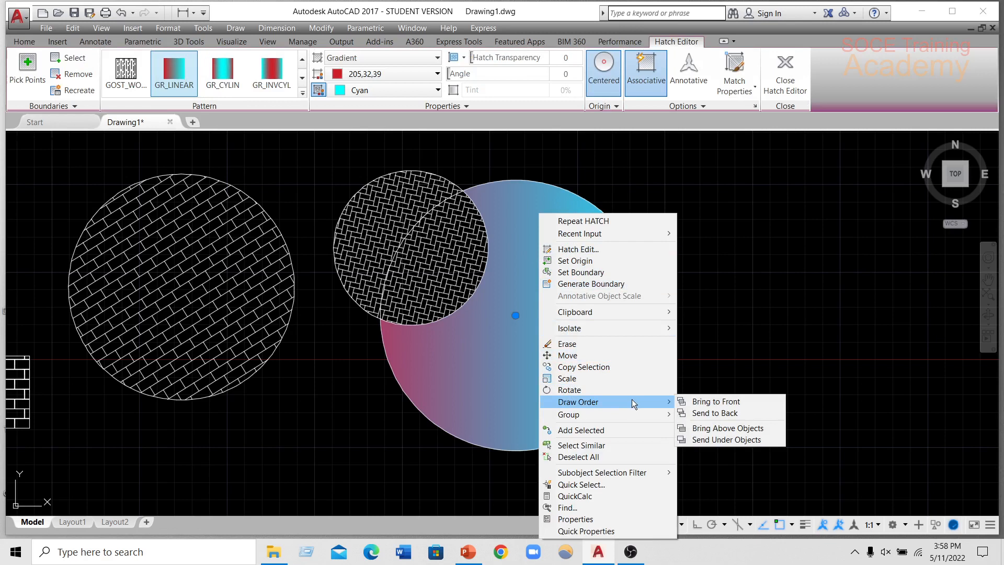
{"action": "left_click", "coordinate": [727, 402]}
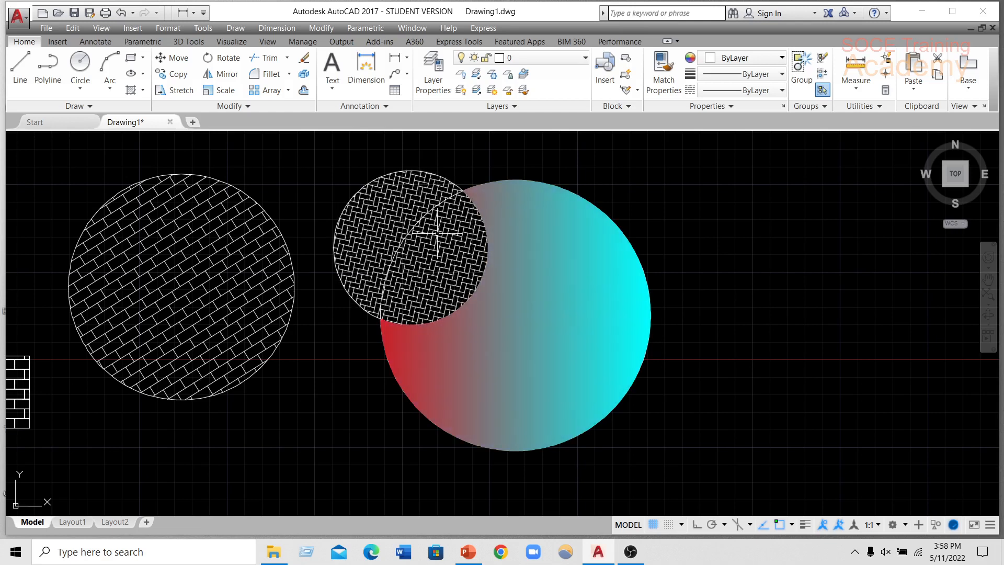
Send both the gradient hatch and the overlapping herringbone hatch to the back of the draw order.
{"action": "scroll", "coordinate": [471, 269], "scroll_direction": "up", "scroll_amount": 2}
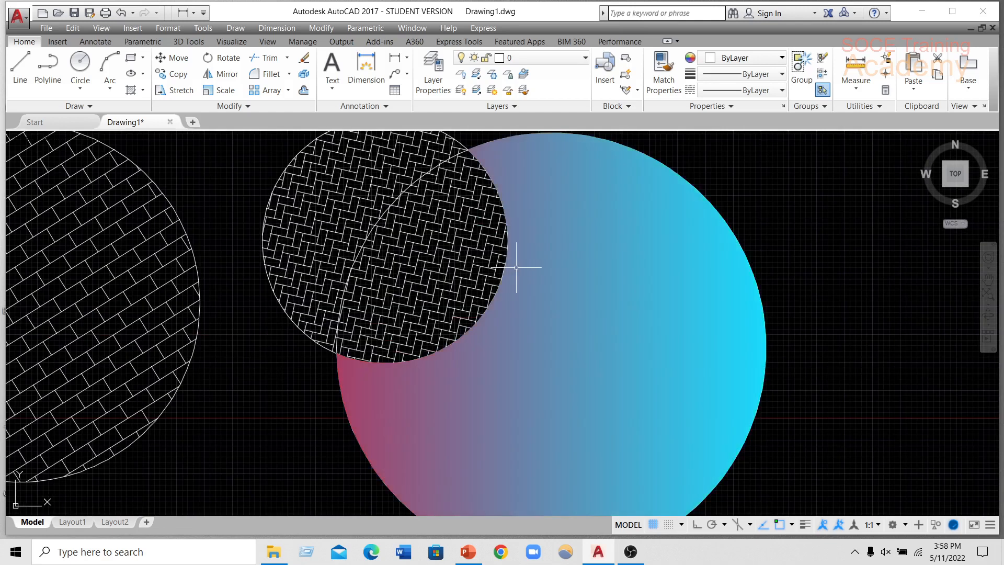
{"action": "scroll", "coordinate": [538, 267], "scroll_direction": "down", "scroll_amount": 2}
{"action": "left_click", "coordinate": [548, 271]}
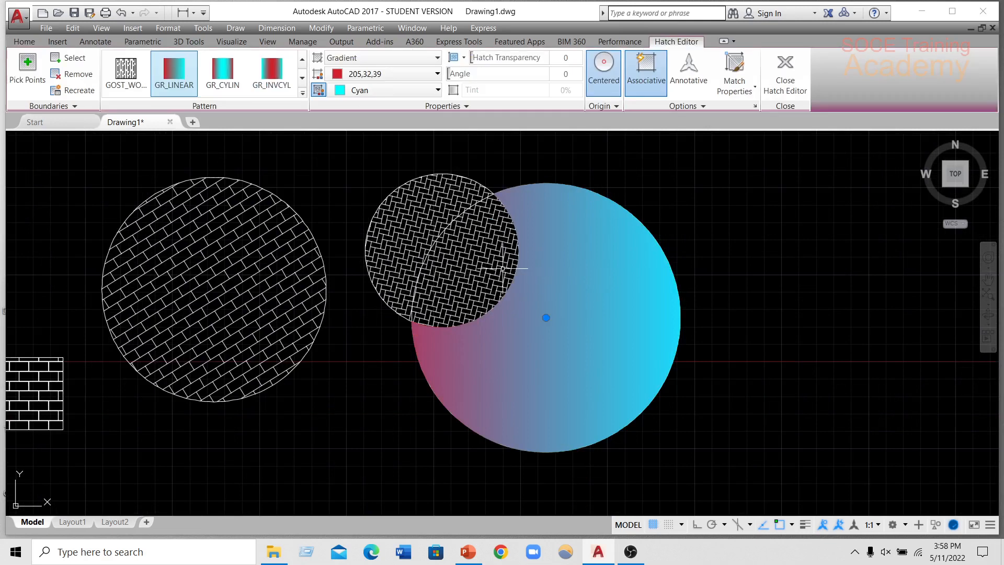
{"action": "left_click", "coordinate": [477, 255]}
{"action": "right_click", "coordinate": [477, 254]}
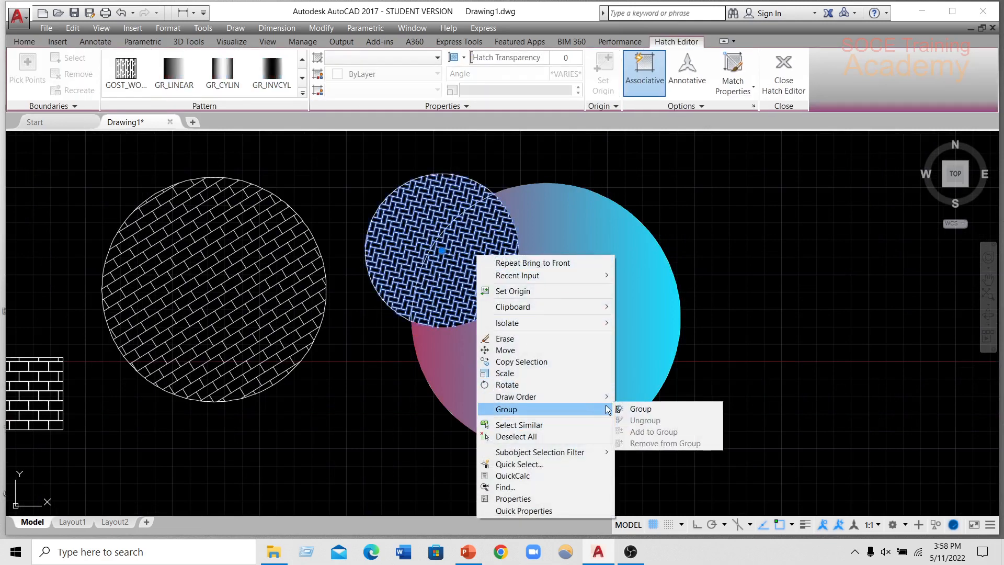
{"action": "mouse_move", "coordinate": [568, 396]}
{"action": "left_click", "coordinate": [638, 407]}
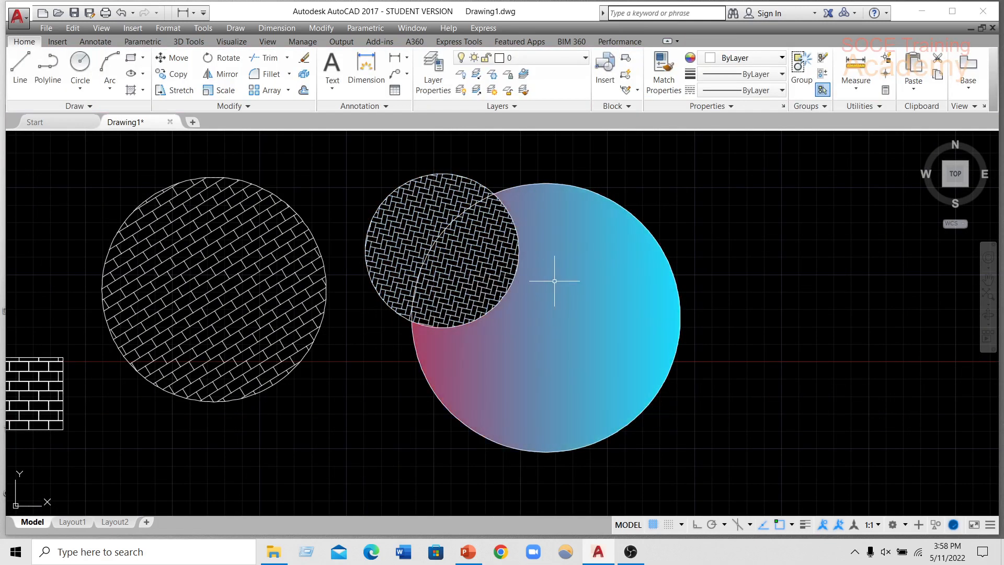
Draw a separate circle in the empty area to the right of the gradient-filled circle.
{"action": "middle_click_drag", "start_coordinate": [592, 296], "coordinate": [366, 262]}
{"action": "scroll", "coordinate": [366, 292], "scroll_direction": "down", "scroll_amount": 3}
{"action": "left_click", "coordinate": [80, 68]}
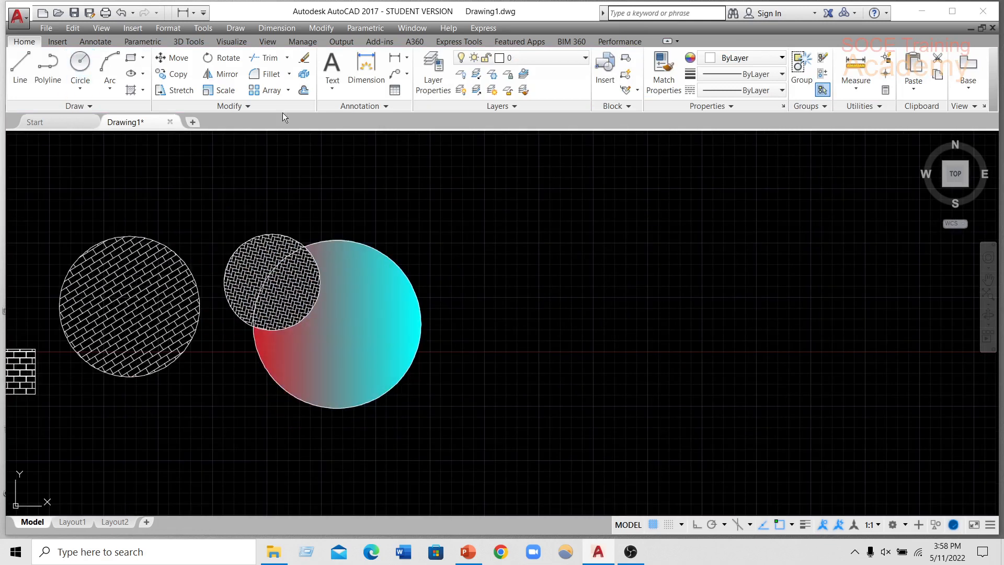
{"action": "left_click", "coordinate": [502, 264]}
{"action": "left_click", "coordinate": [559, 269]}
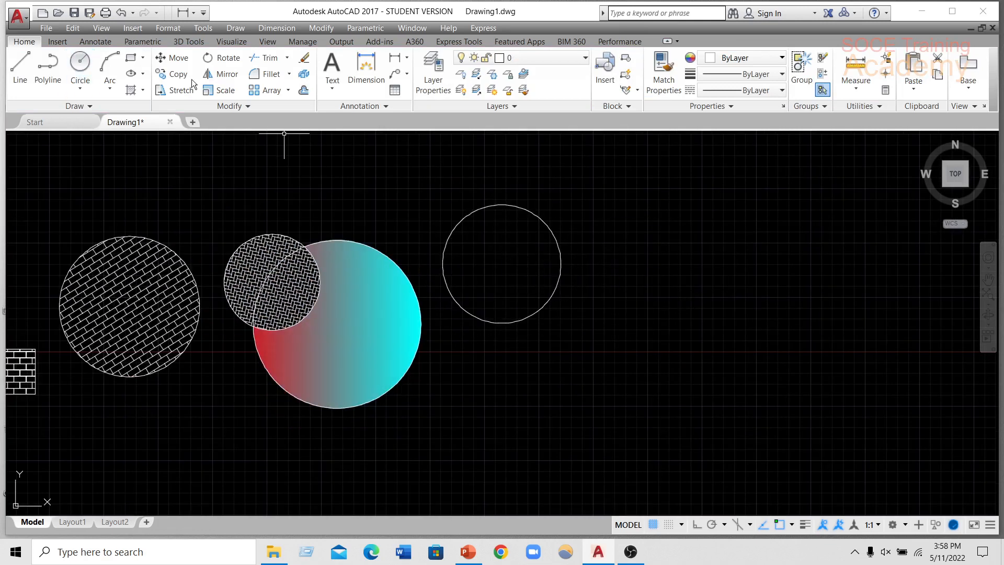
Fill the new circle with a GR_LINEAR gradient hatch from 205,32,39 to Cyan.
{"action": "type", "text": "h"}
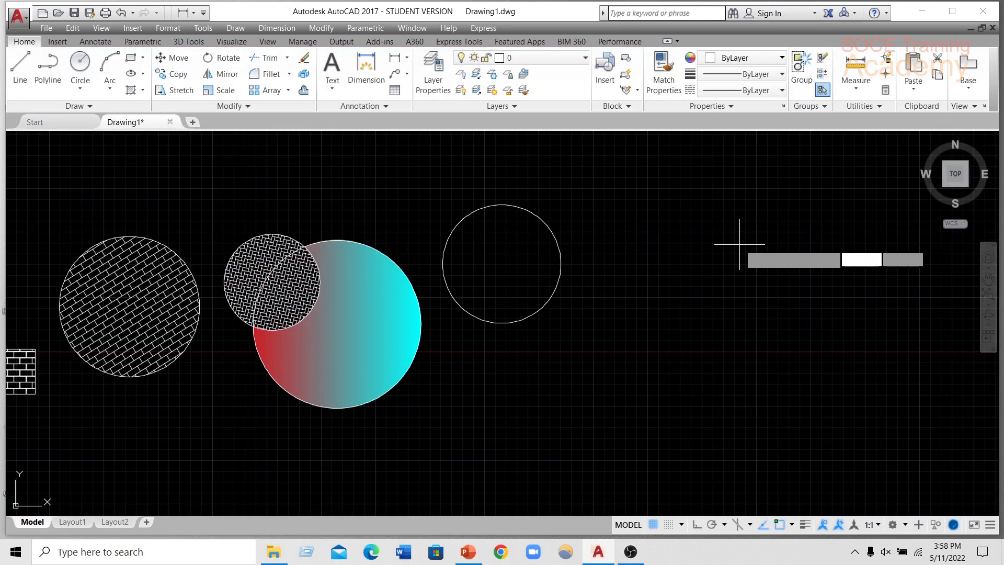
{"action": "key", "text": "Return"}
{"action": "left_click", "coordinate": [405, 57]}
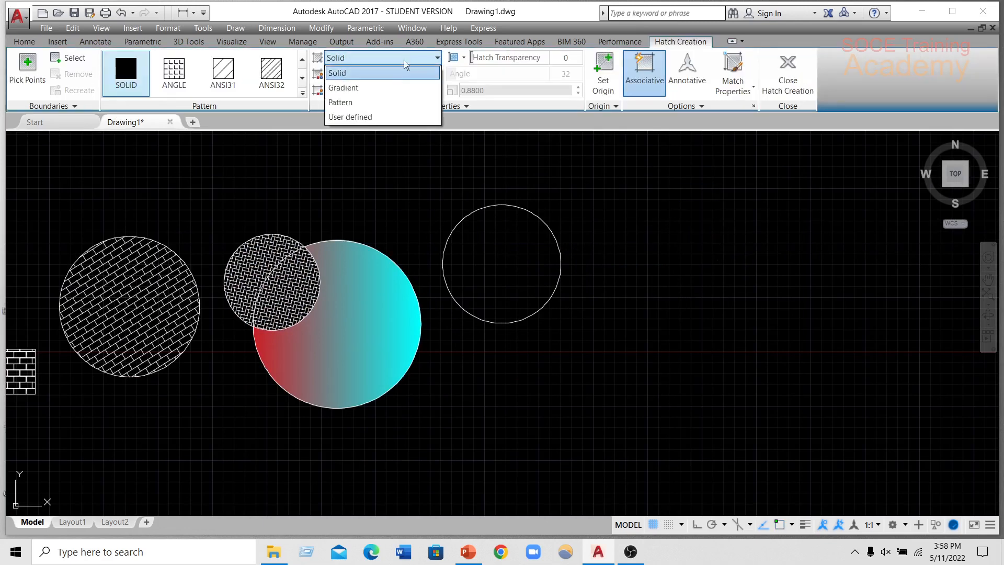
{"action": "left_click", "coordinate": [390, 87]}
{"action": "left_click", "coordinate": [486, 268]}
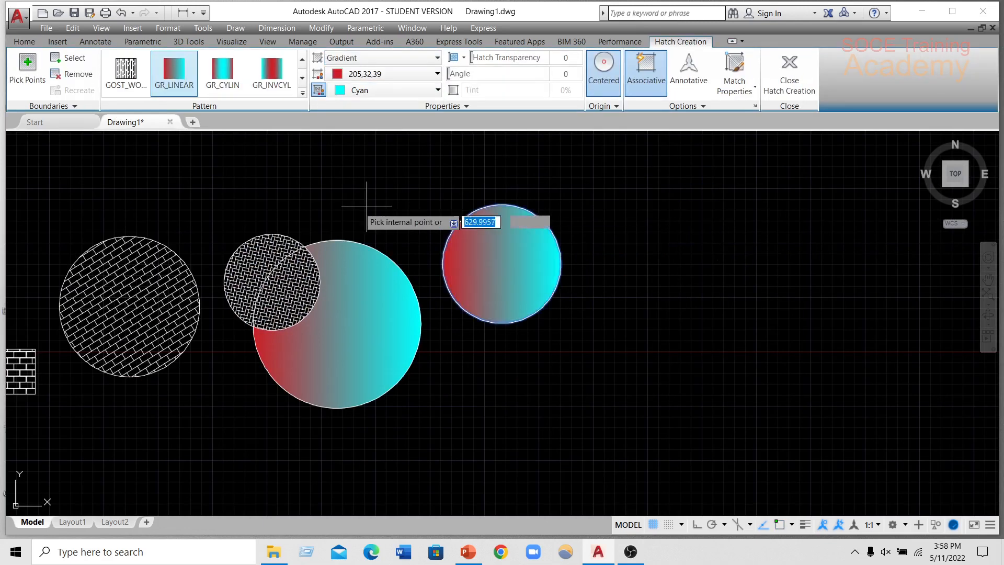
{"action": "key", "text": "Return"}
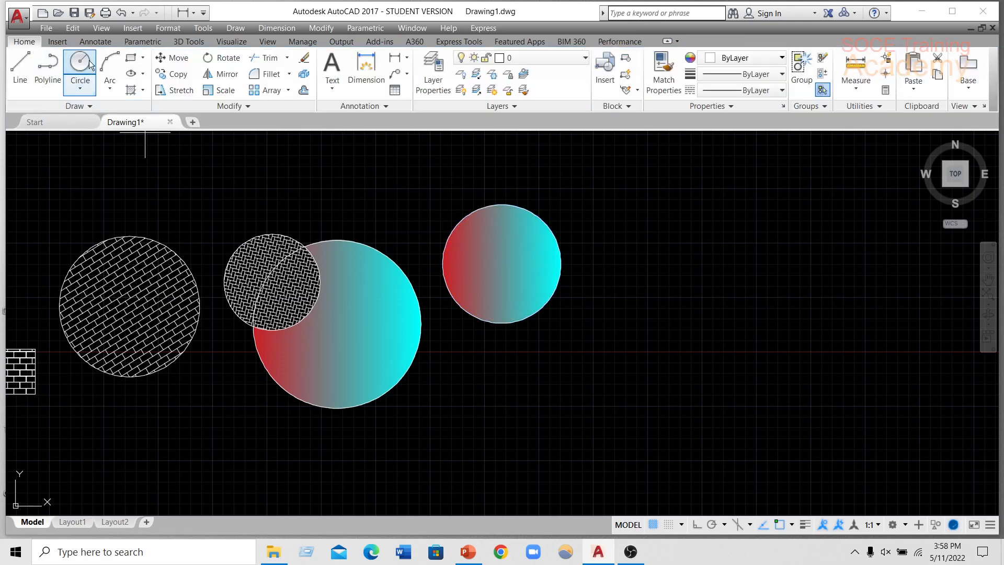
Draw another circle of similar size overlapping the lower right part of the new gradient-filled circle.
{"action": "left_click", "coordinate": [86, 63]}
{"action": "left_click", "coordinate": [502, 264]}
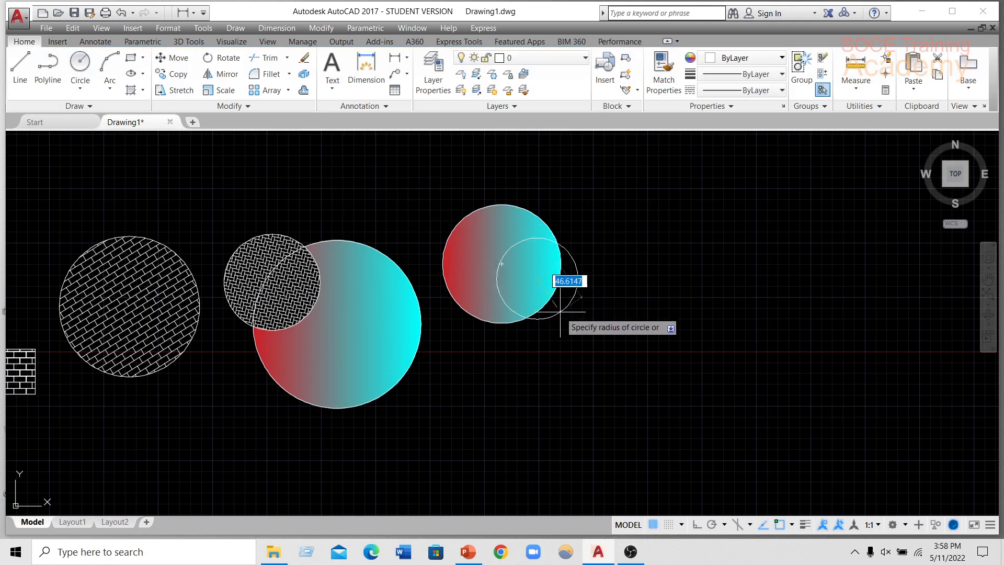
{"action": "left_click", "coordinate": [581, 314]}
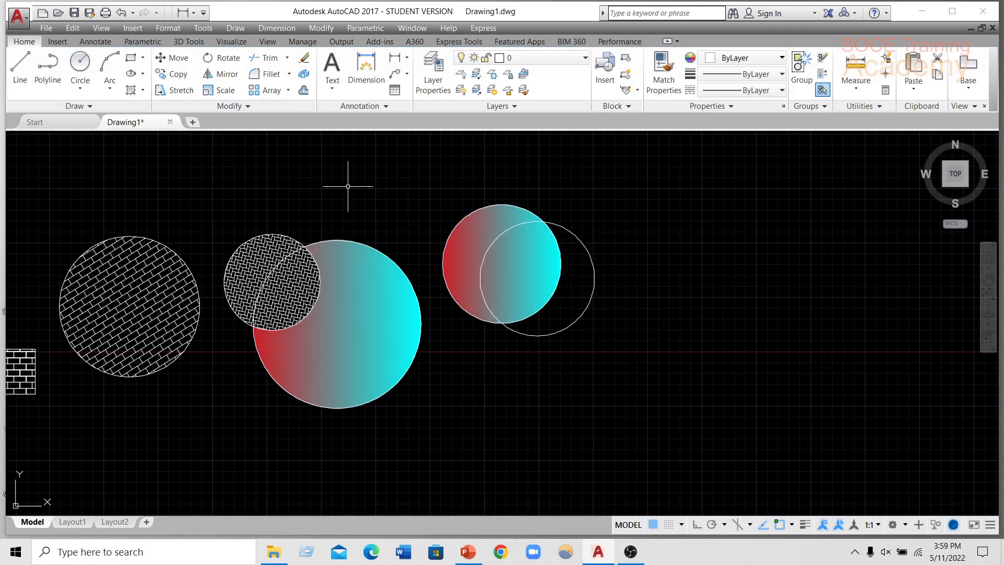
Start a hatch in the crescent of the overlapping circle outside the gradient-filled circle, using the ANSI32 pattern.
{"action": "type", "text": "h"}
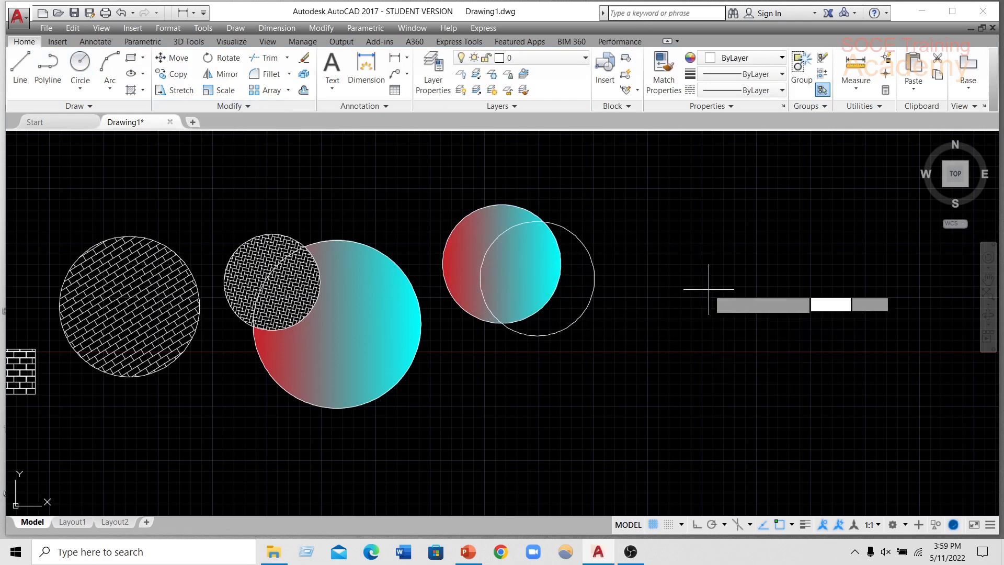
{"action": "key", "text": "Return"}
{"action": "left_click", "coordinate": [169, 78]}
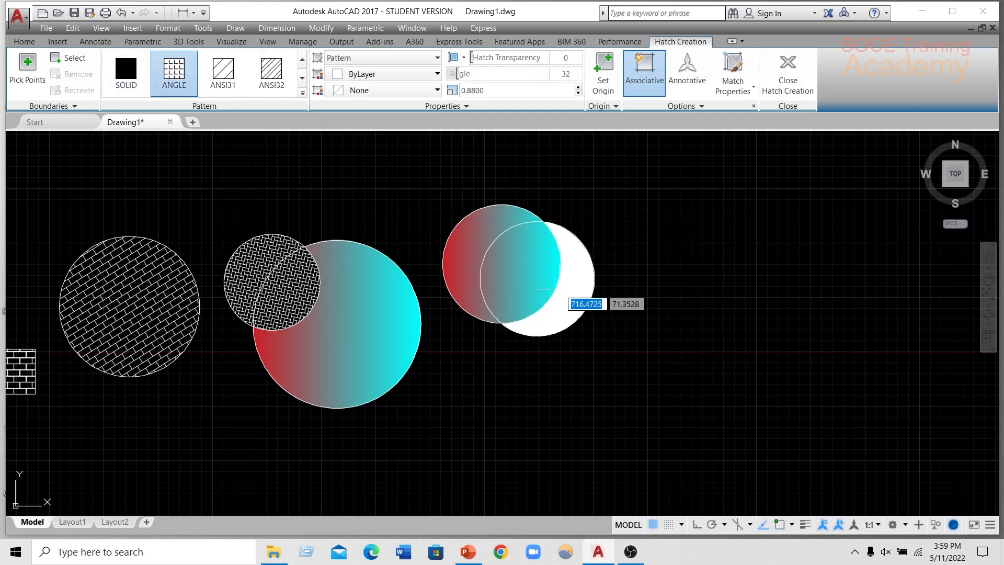
{"action": "left_click", "coordinate": [272, 71]}
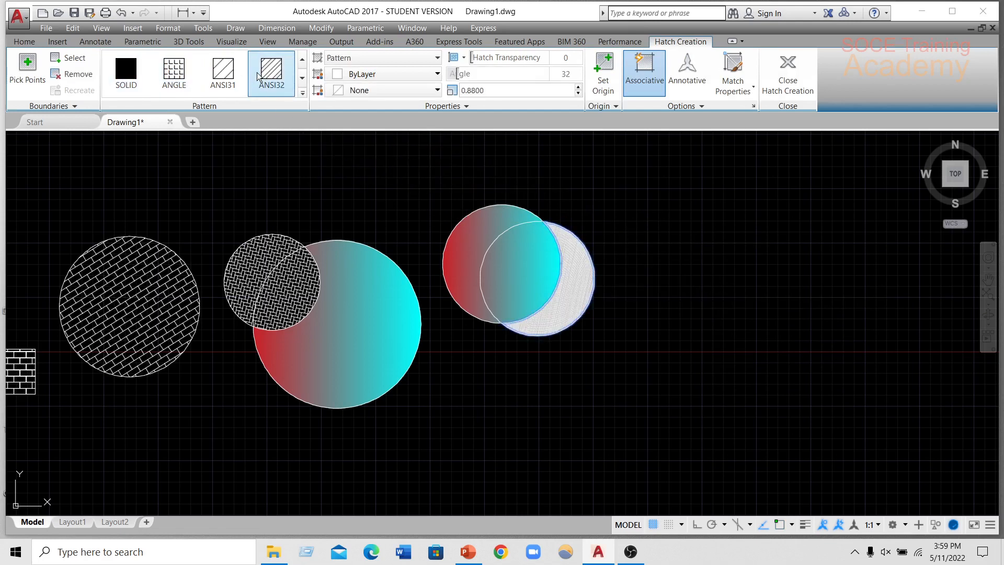
{"action": "left_click", "coordinate": [187, 67]}
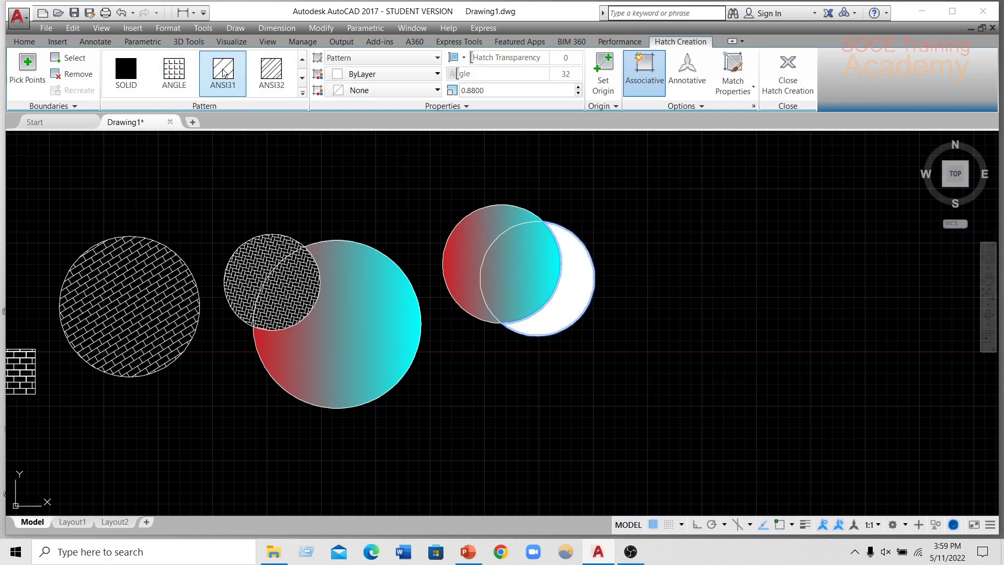
{"action": "left_click", "coordinate": [271, 76]}
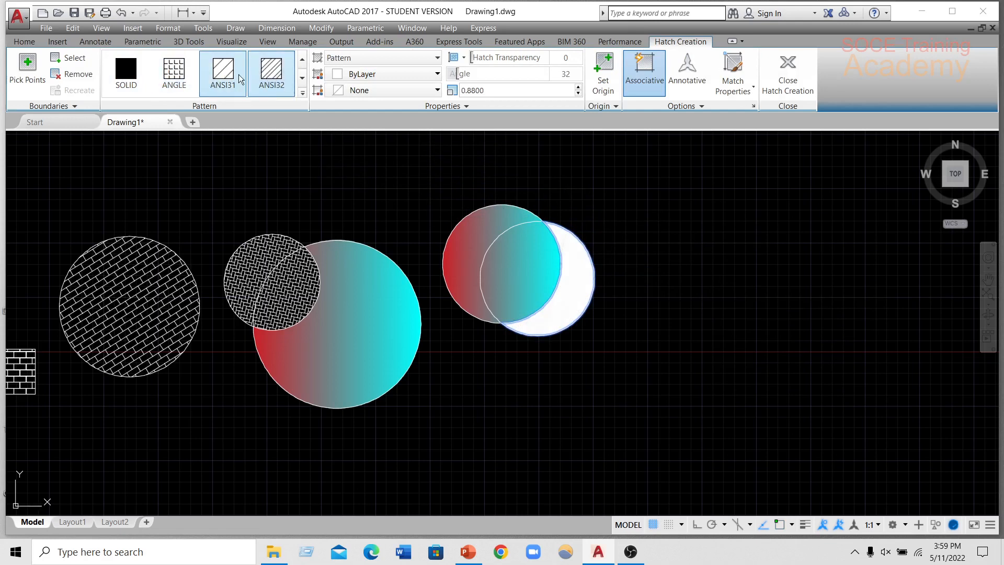
{"action": "left_click", "coordinate": [223, 71]}
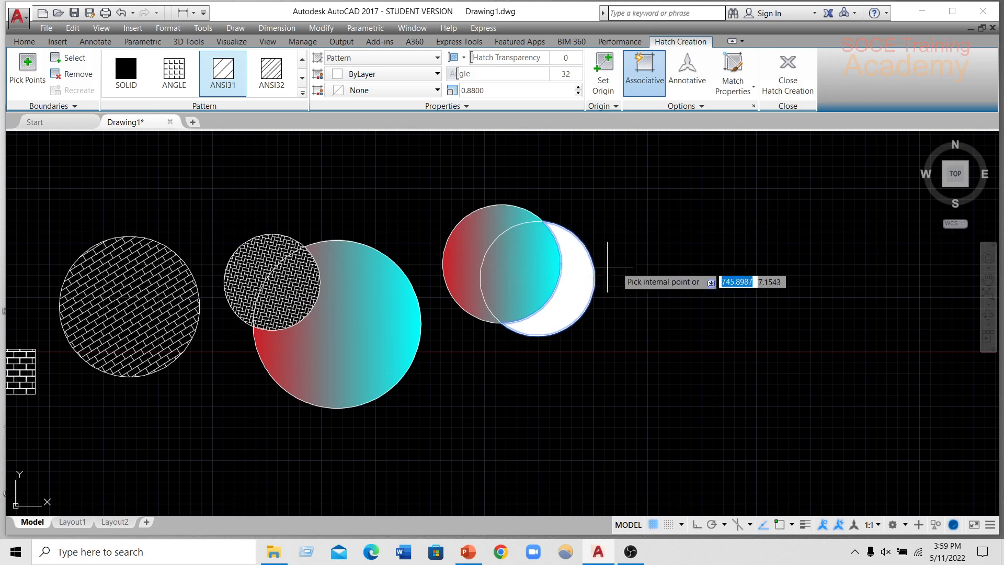
{"action": "left_click", "coordinate": [281, 87]}
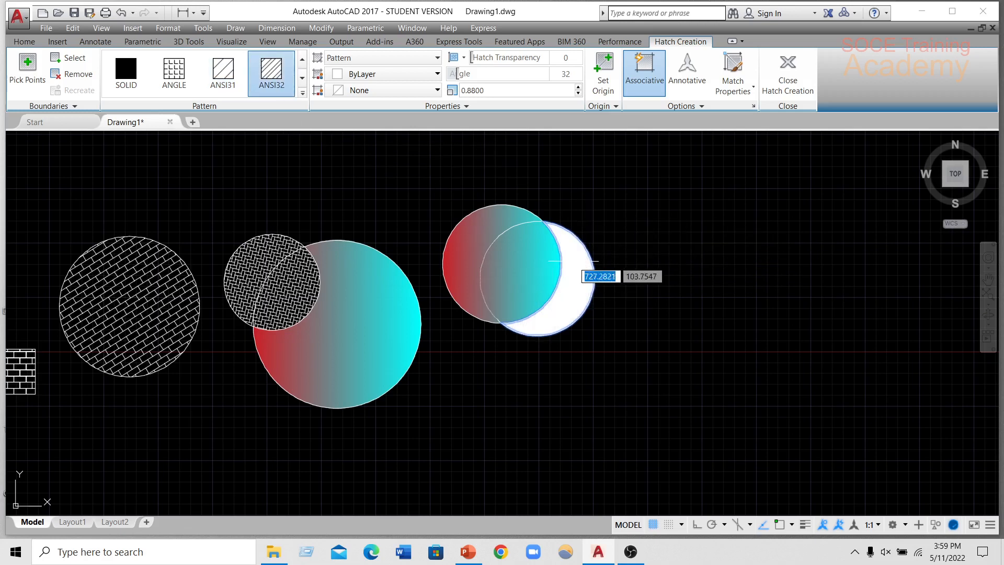
{"action": "left_click", "coordinate": [625, 239]}
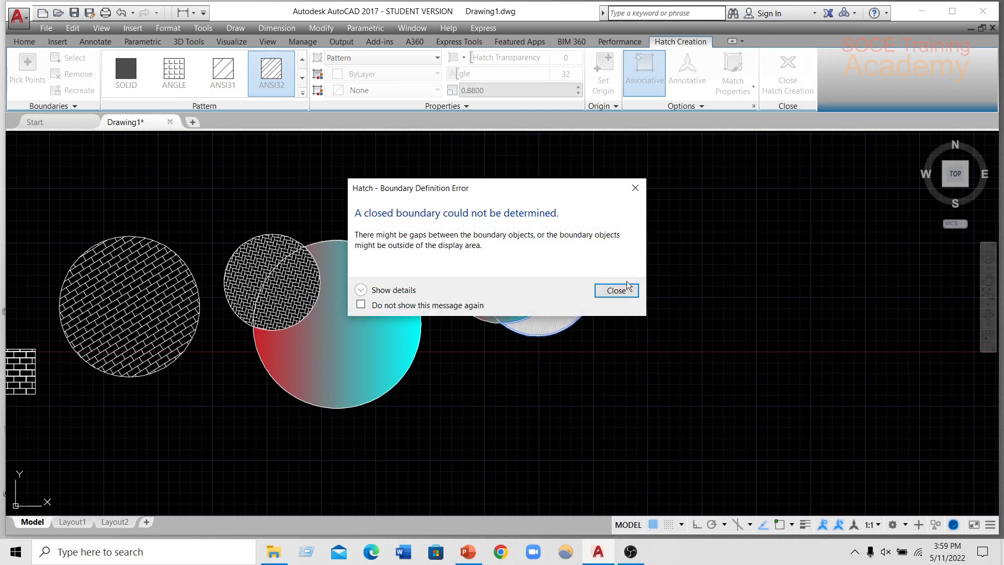
{"action": "left_click", "coordinate": [616, 290]}
Set the crescent hatch's scale to 20 and finish the hatch.
{"action": "scroll", "coordinate": [590, 263], "scroll_direction": "up", "scroll_amount": 2}
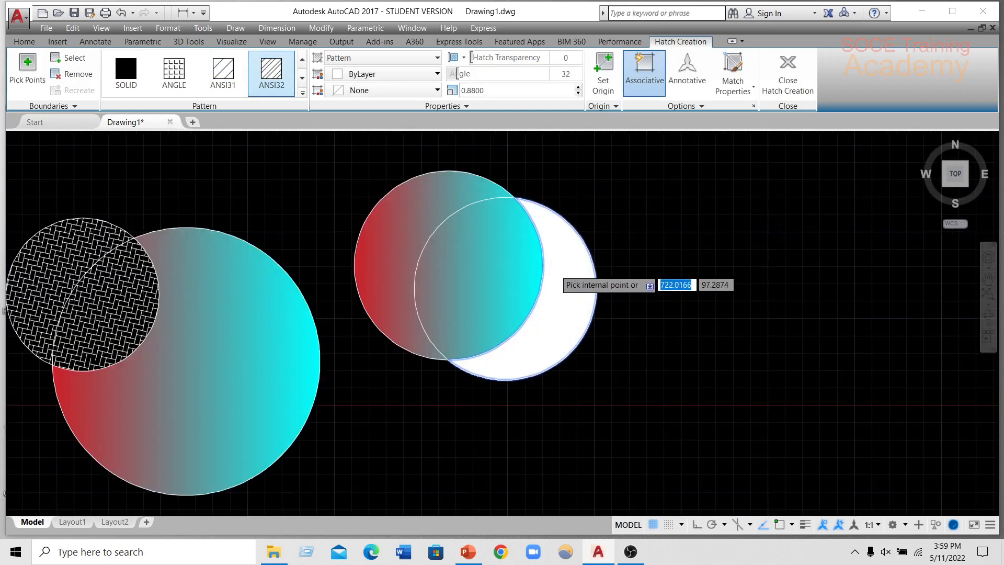
{"action": "scroll", "coordinate": [555, 274], "scroll_direction": "up", "scroll_amount": 4}
{"action": "scroll", "coordinate": [564, 241], "scroll_direction": "down", "scroll_amount": 2}
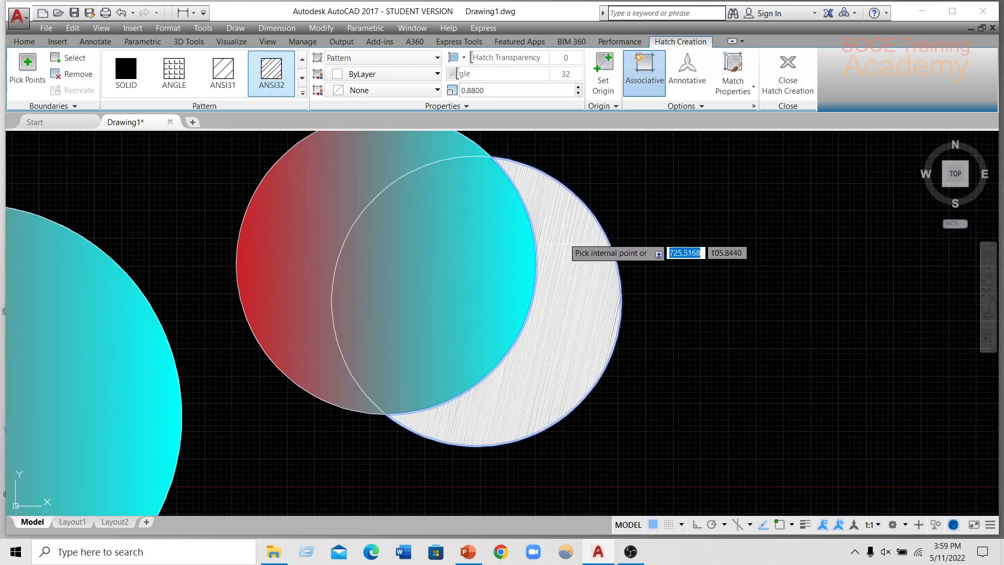
{"action": "left_click", "coordinate": [578, 92]}
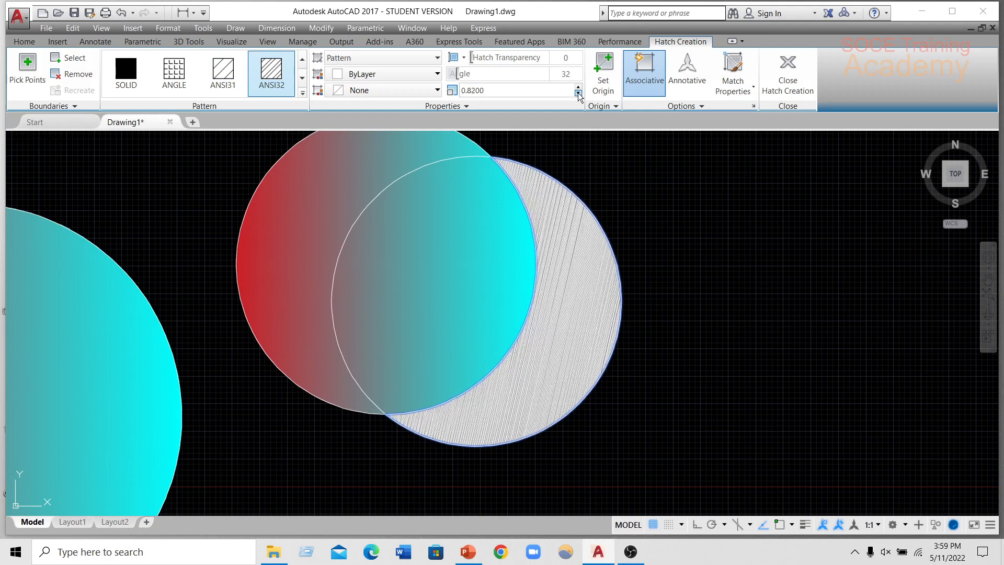
{"action": "left_click", "coordinate": [579, 92]}
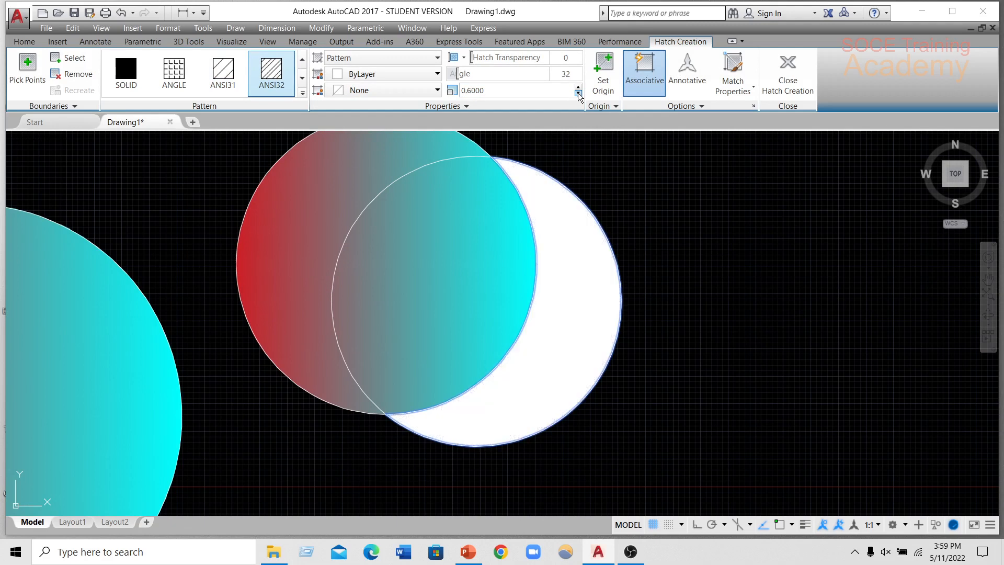
{"action": "left_click", "coordinate": [579, 93]}
{"action": "left_click", "coordinate": [578, 87]}
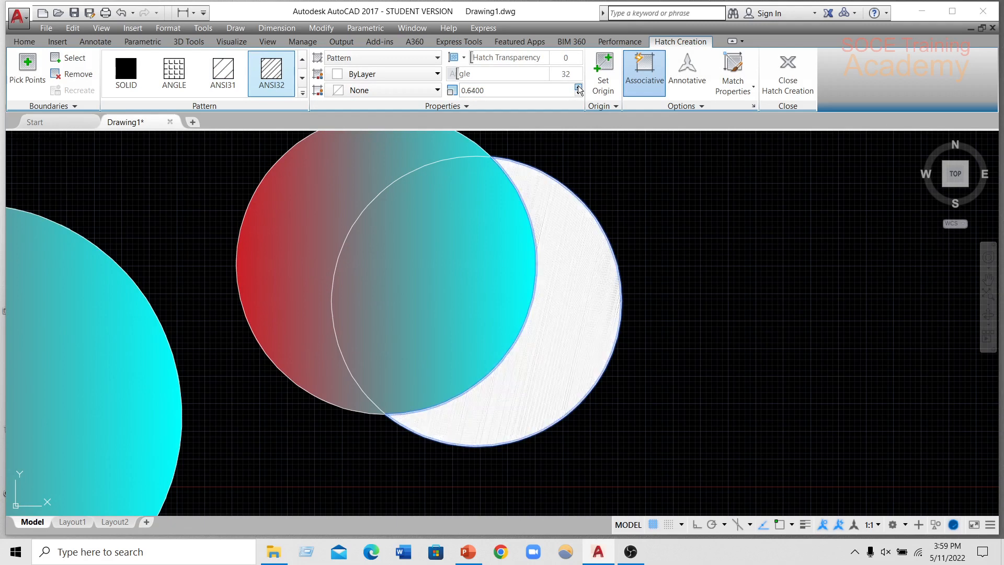
{"action": "left_click", "coordinate": [578, 87]}
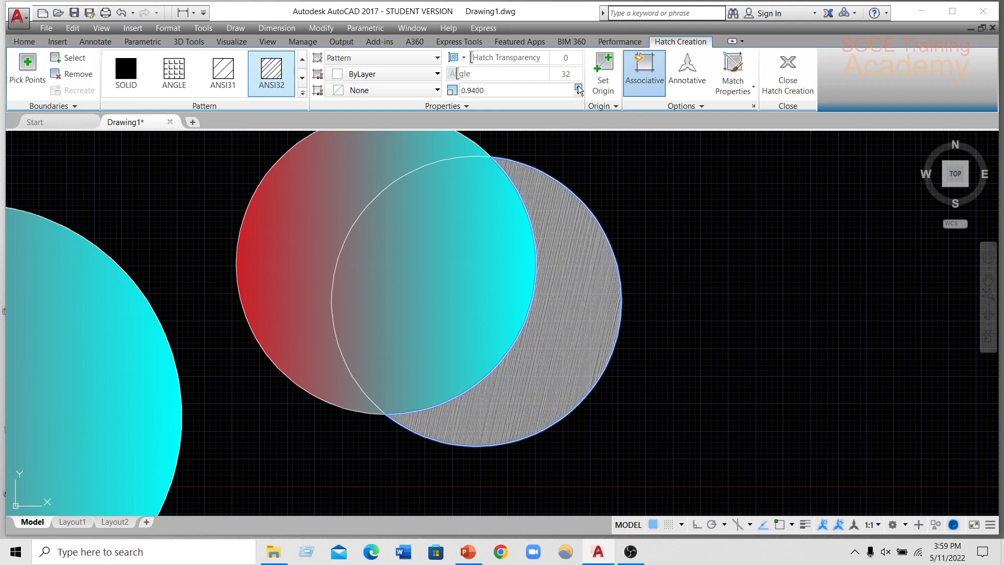
{"action": "left_click", "coordinate": [578, 87]}
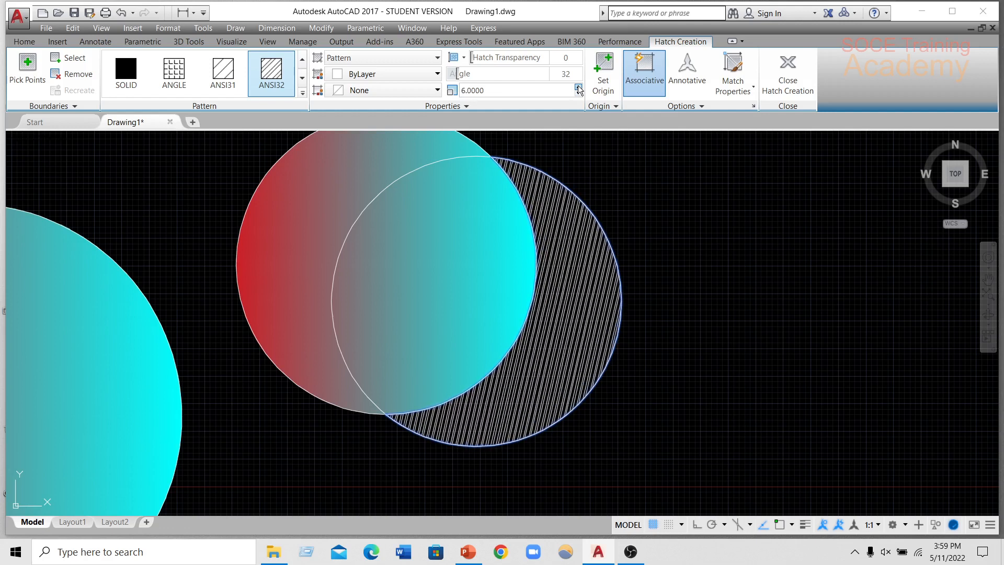
{"action": "left_click", "coordinate": [578, 88]}
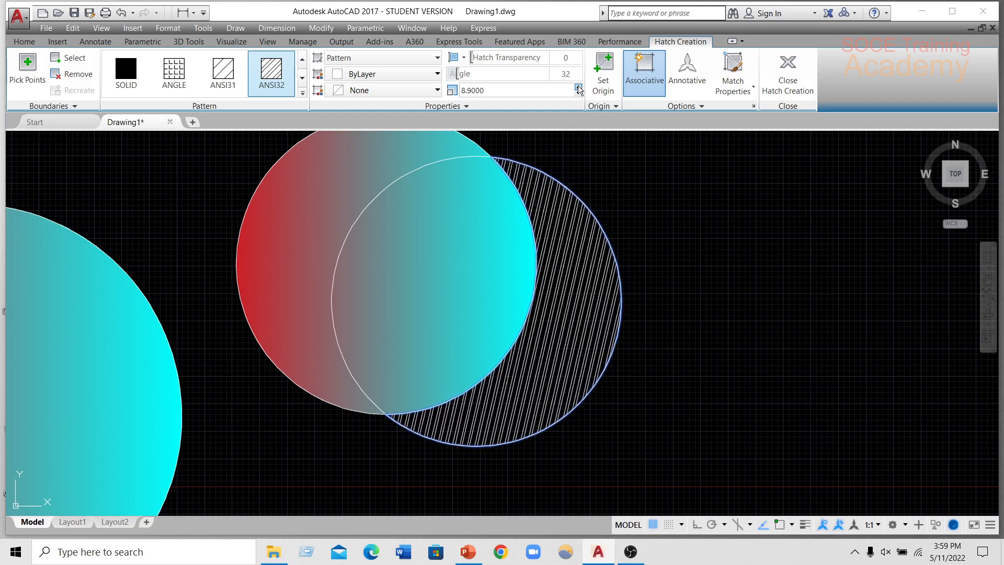
{"action": "left_click", "coordinate": [579, 88]}
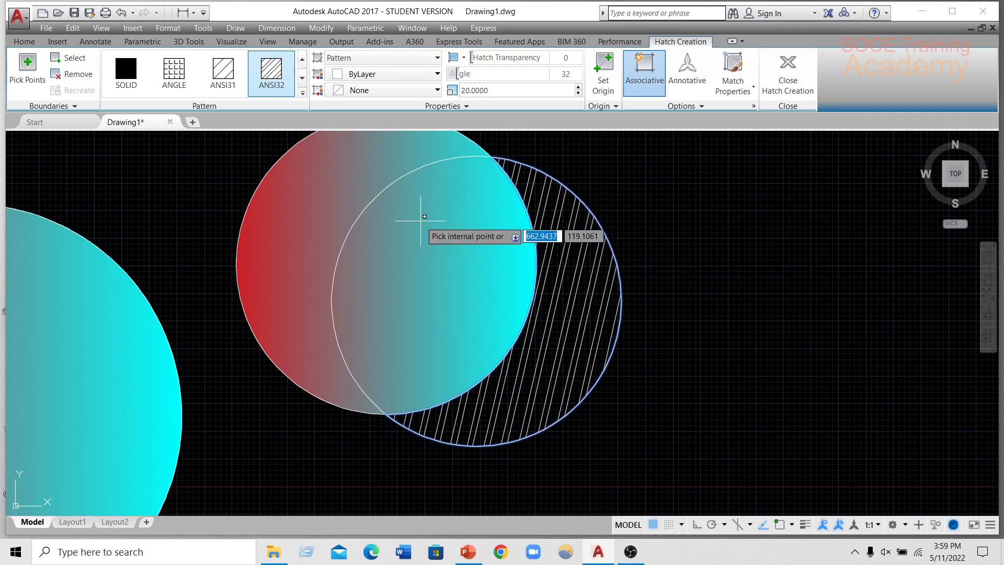
{"action": "key", "text": "Return"}
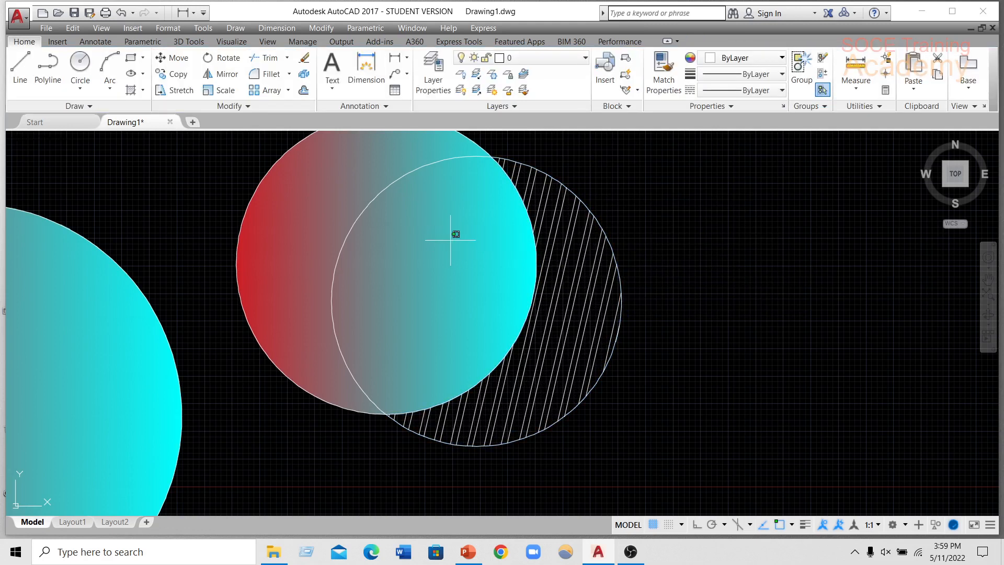
Bring both the smaller circle's gradient hatch and the adjoining ANSI32 crescent hatch to the front of the draw order.
{"action": "left_click", "coordinate": [450, 240]}
{"action": "right_click", "coordinate": [450, 213]}
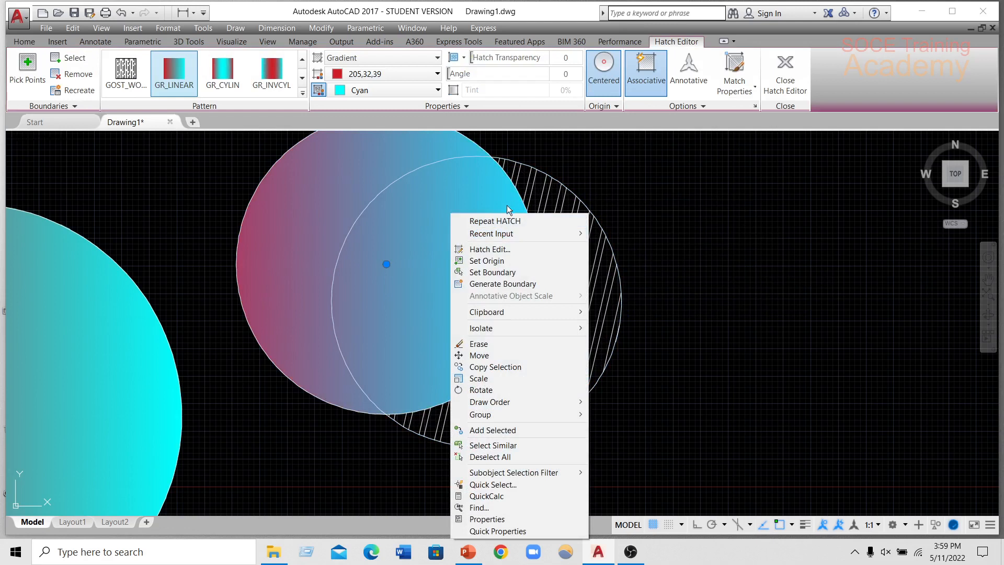
{"action": "key", "text": "Escape"}
{"action": "left_click", "coordinate": [580, 238]}
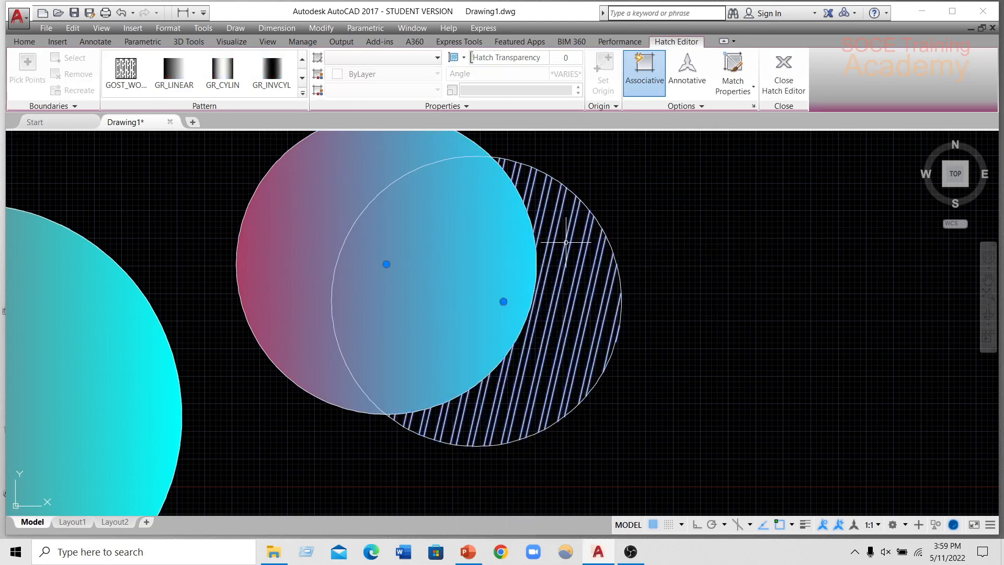
{"action": "right_click", "coordinate": [567, 244]}
{"action": "mouse_move", "coordinate": [648, 387]}
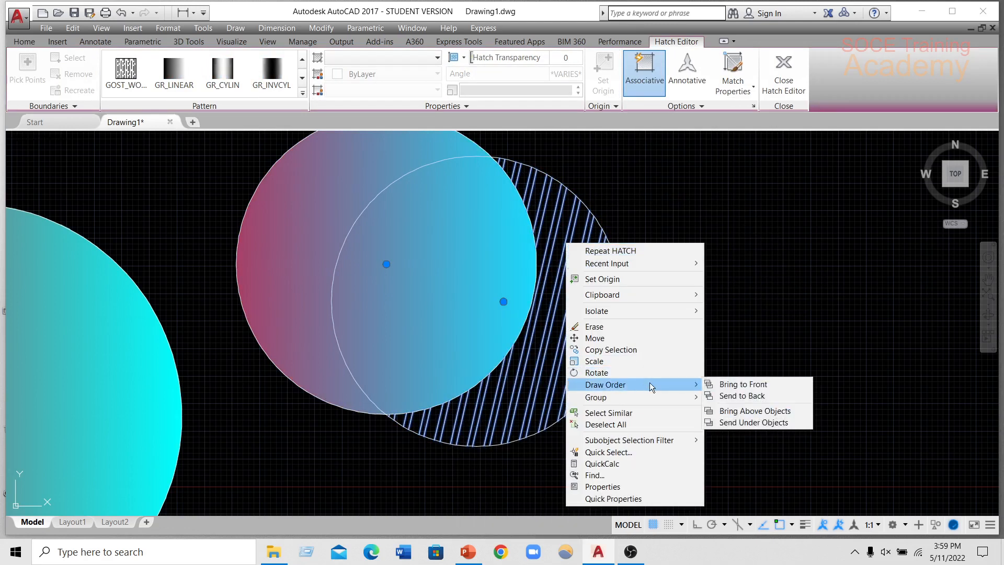
{"action": "left_click", "coordinate": [726, 385]}
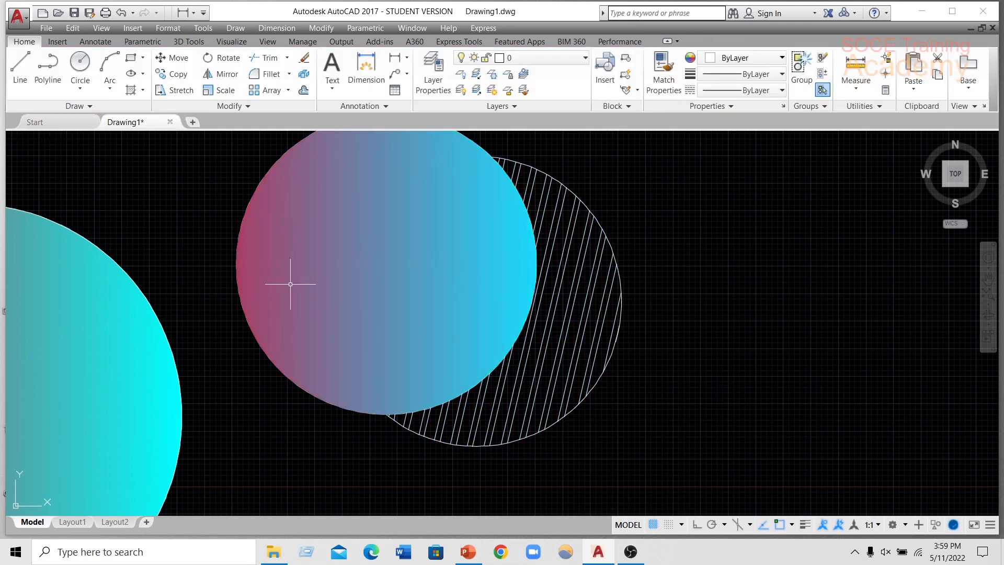
Send the gradient hatch overlapping the crescent to the back of the draw order.
{"action": "left_click", "coordinate": [490, 260]}
{"action": "right_click", "coordinate": [491, 259]}
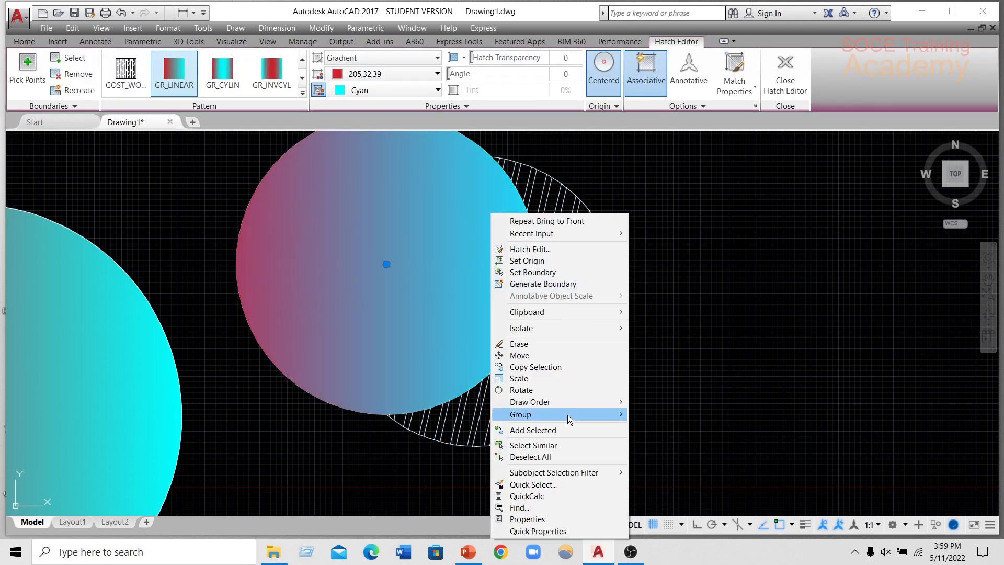
{"action": "mouse_move", "coordinate": [621, 401]}
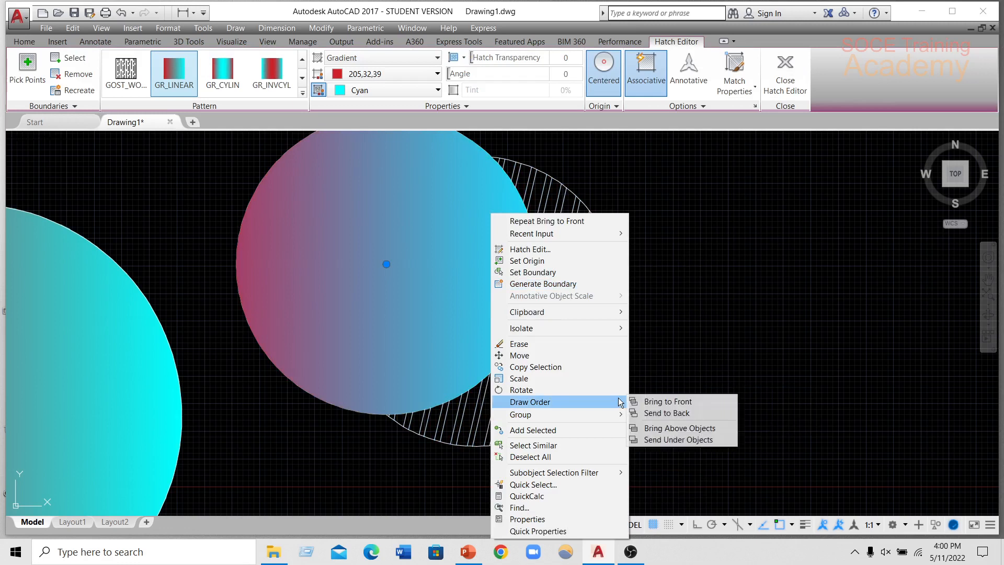
{"action": "left_click", "coordinate": [656, 413]}
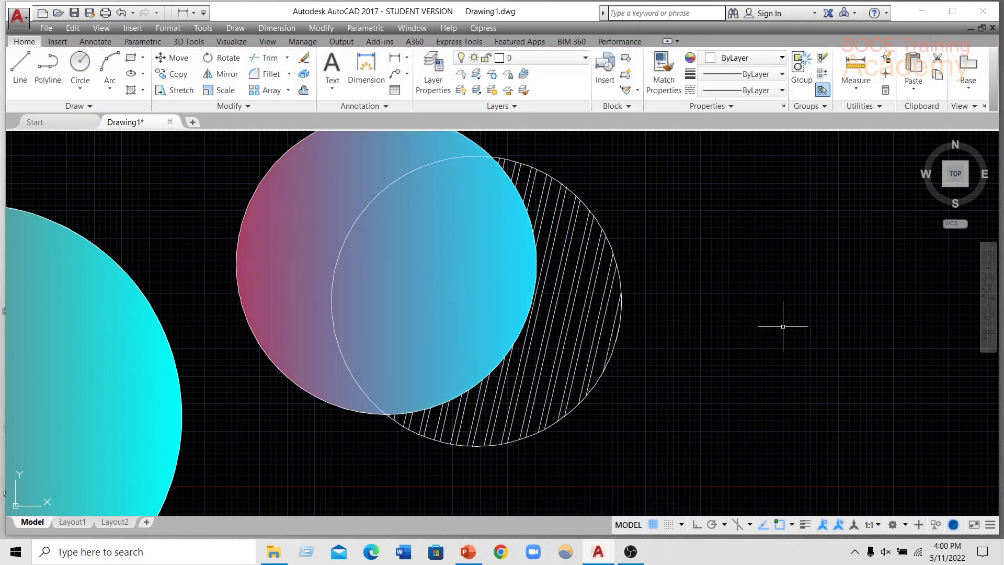
{"action": "left_click", "coordinate": [767, 309]}
{"action": "left_click", "coordinate": [759, 306]}
{"action": "scroll", "coordinate": [669, 283], "scroll_direction": "down", "scroll_amount": 2}
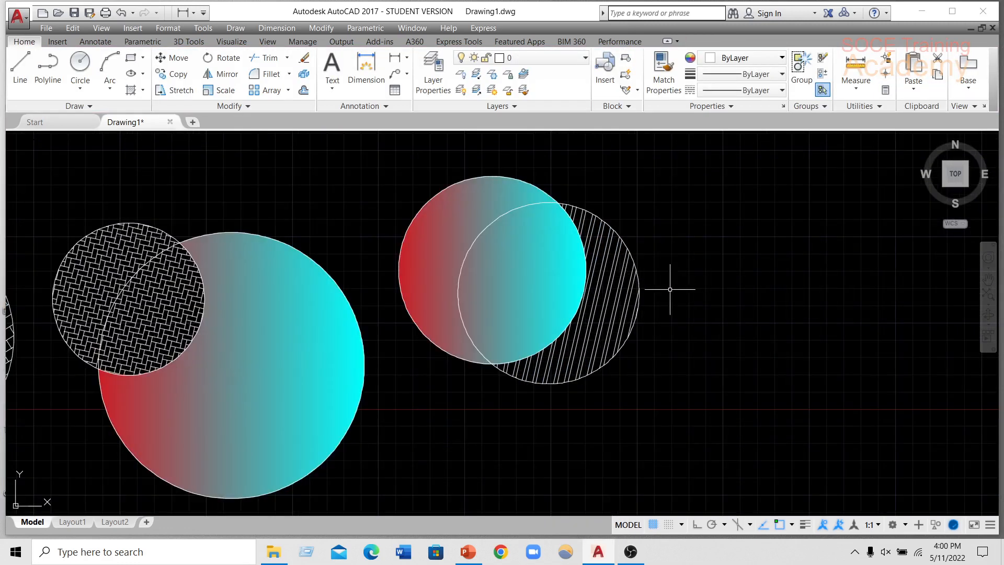
{"action": "scroll", "coordinate": [614, 253], "scroll_direction": "up", "scroll_amount": 4}
{"action": "scroll", "coordinate": [601, 244], "scroll_direction": "down", "scroll_amount": 2}
{"action": "middle_click_drag", "start_coordinate": [590, 232], "coordinate": [601, 298]}
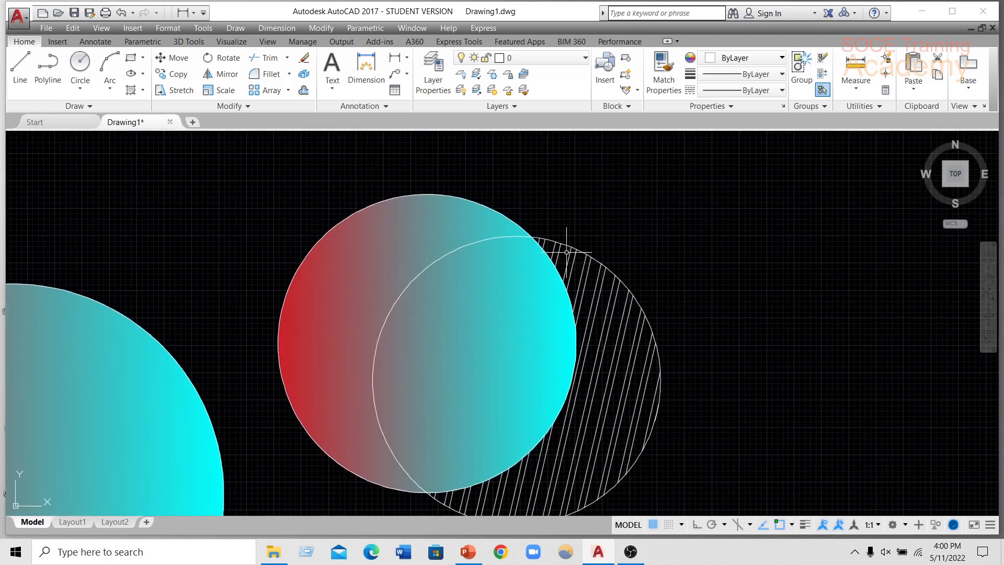
{"action": "scroll", "coordinate": [562, 248], "scroll_direction": "down", "scroll_amount": 2}
{"action": "scroll", "coordinate": [576, 288], "scroll_direction": "up", "scroll_amount": 2}
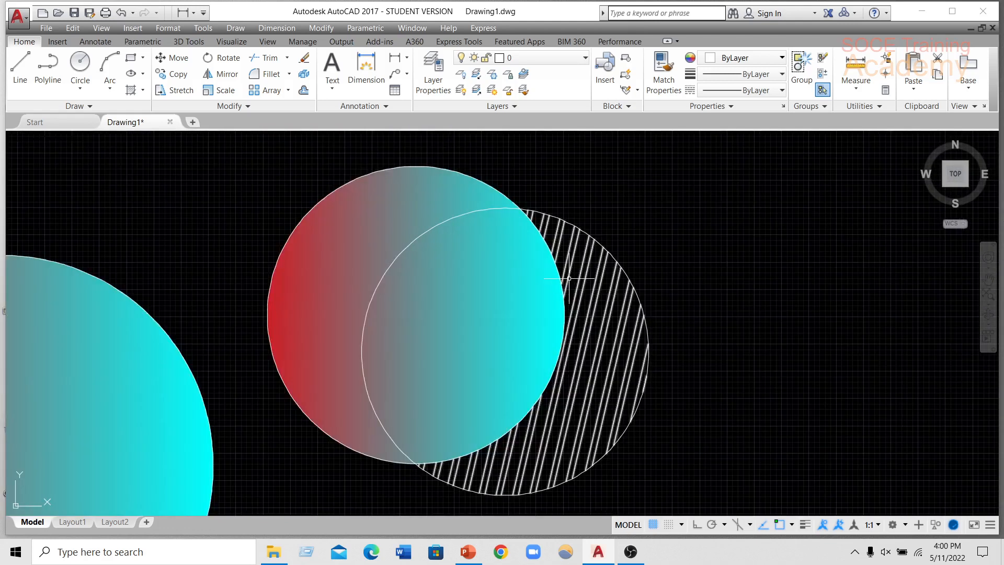
{"action": "key", "text": "alt"}
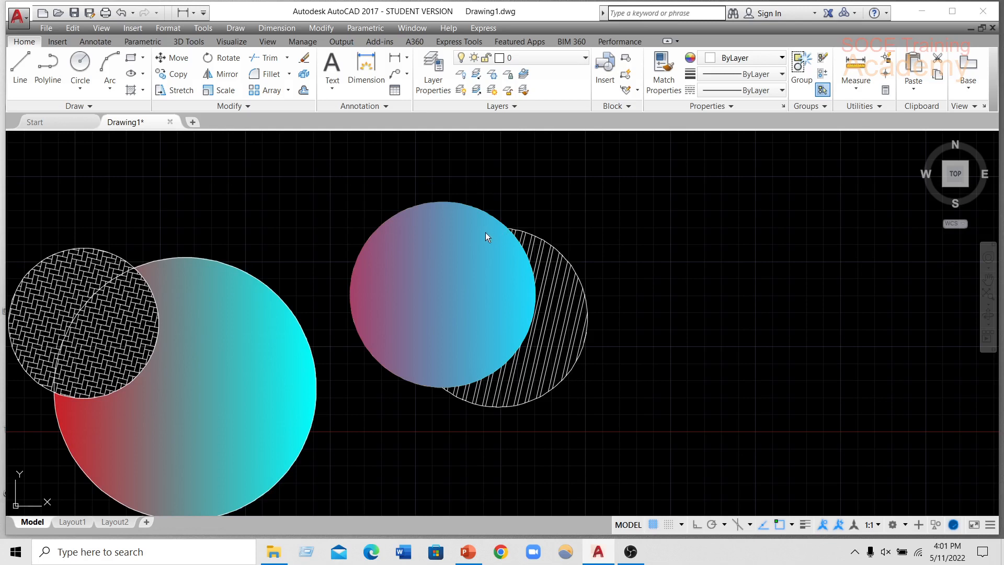
Send the smaller circle's red-to-cyan gradient hatch to the back, behind the overlapping ANSI32-hatched circle.
{"action": "left_click", "coordinate": [405, 251]}
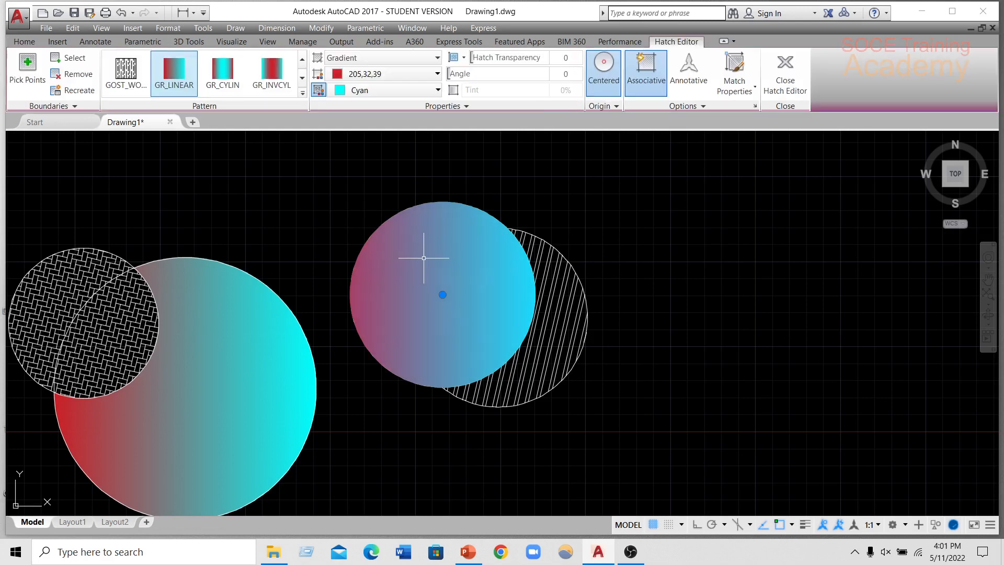
{"action": "right_click", "coordinate": [424, 257]}
{"action": "mouse_move", "coordinate": [544, 404]}
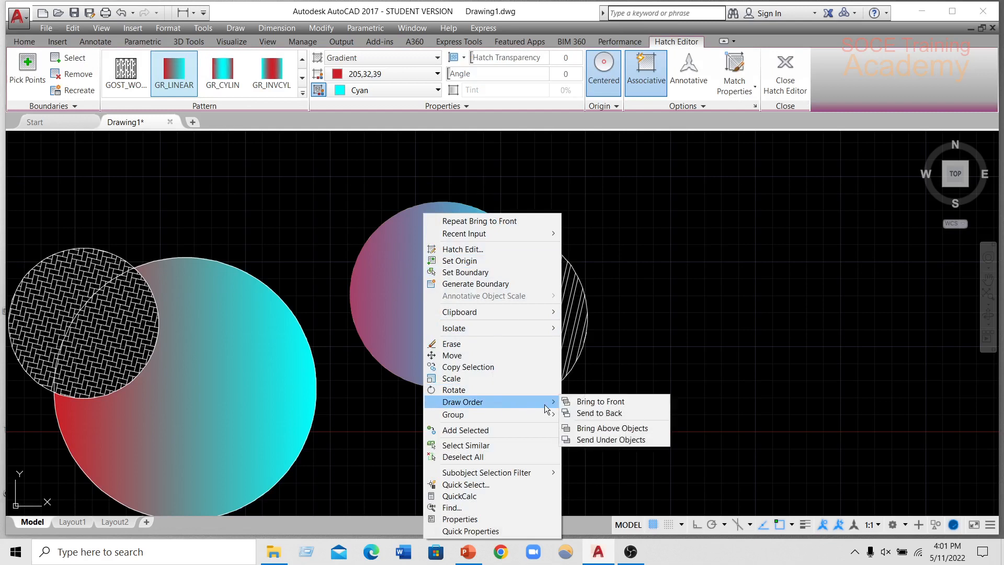
{"action": "left_click", "coordinate": [607, 412]}
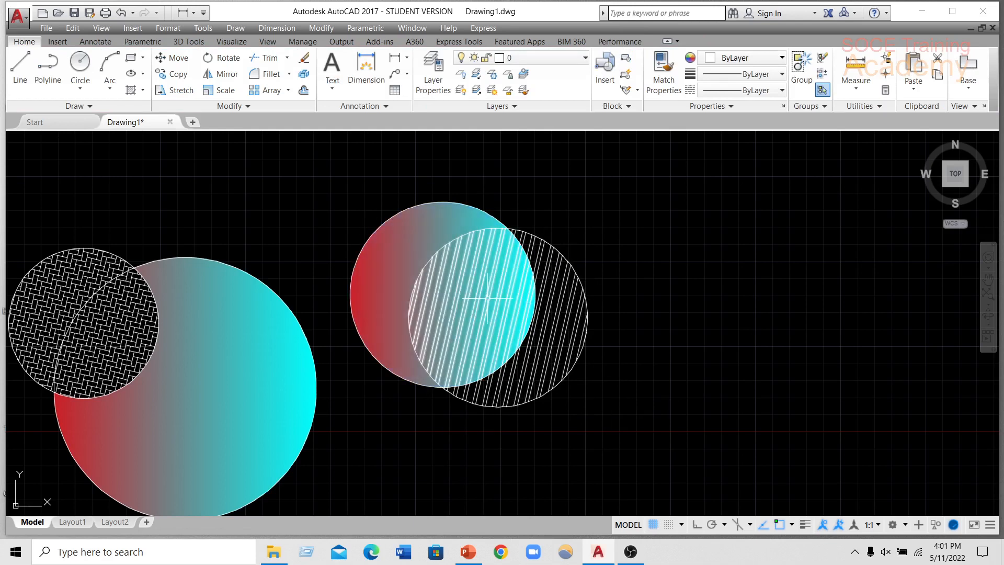
Send the ANSI32 hatch of the overlapping circle to the back of the draw order.
{"action": "left_click", "coordinate": [557, 305]}
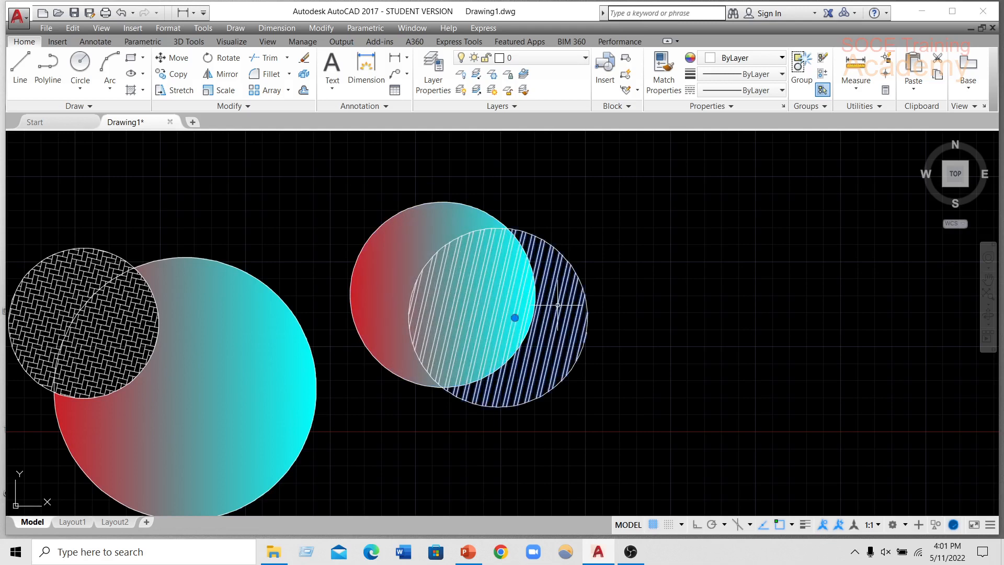
{"action": "right_click", "coordinate": [558, 305]}
{"action": "mouse_move", "coordinate": [666, 404]}
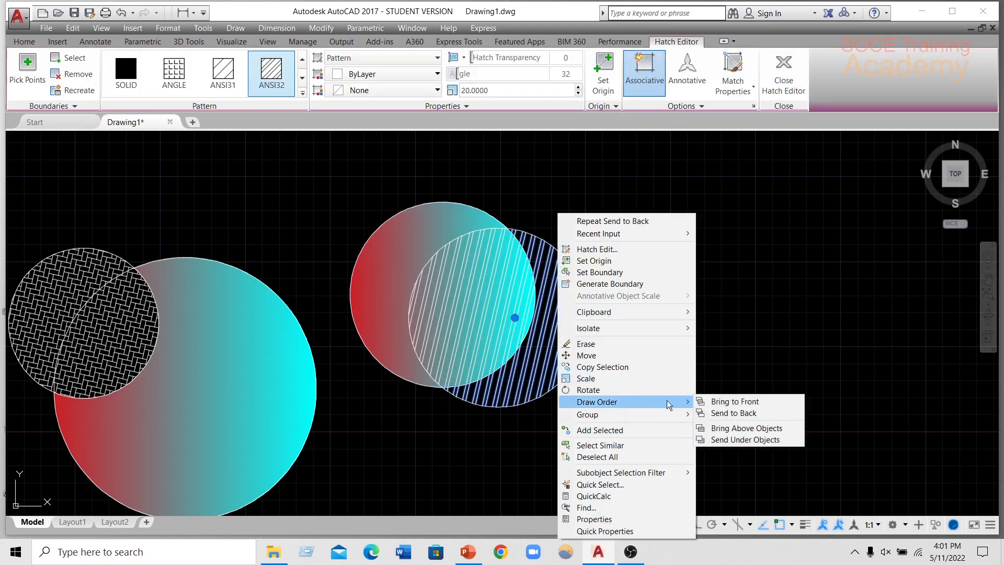
{"action": "left_click", "coordinate": [747, 413]}
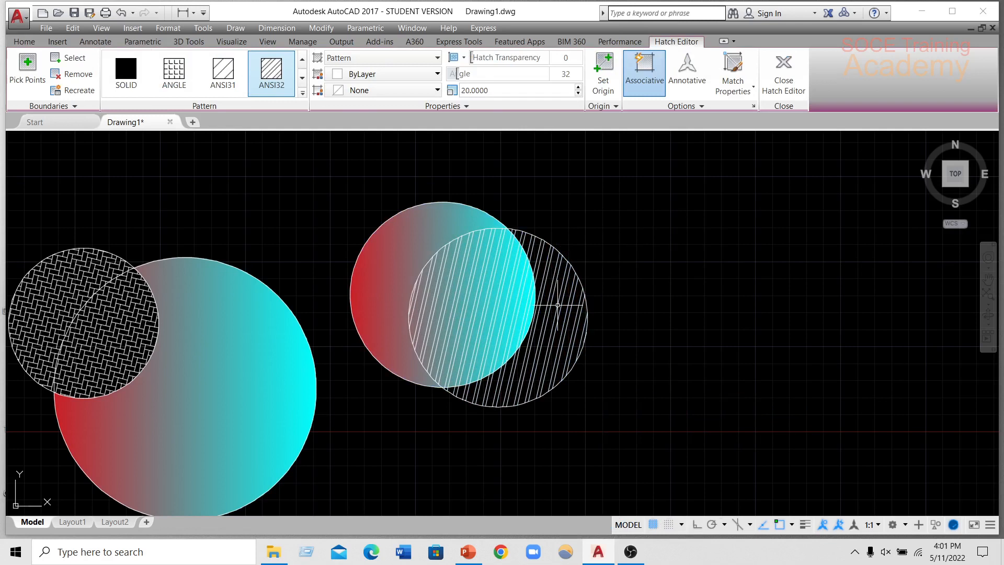
{"action": "right_click", "coordinate": [398, 263]}
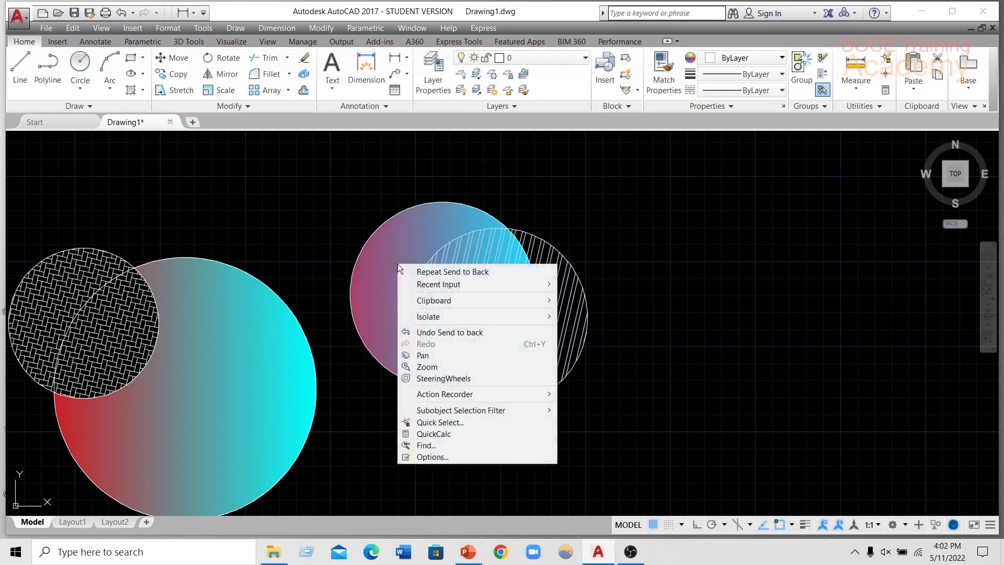
{"action": "left_click", "coordinate": [393, 251]}
{"action": "left_click", "coordinate": [397, 252]}
{"action": "right_click", "coordinate": [391, 259]}
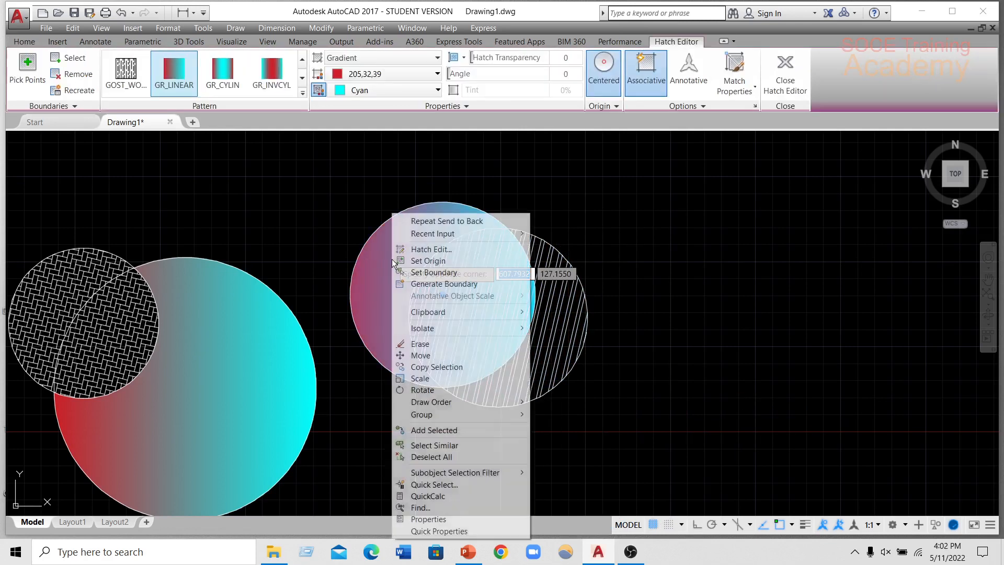
{"action": "left_click", "coordinate": [386, 255]}
{"action": "left_click", "coordinate": [386, 254]}
{"action": "key", "text": "Escape"}
{"action": "key", "text": "Escape"}
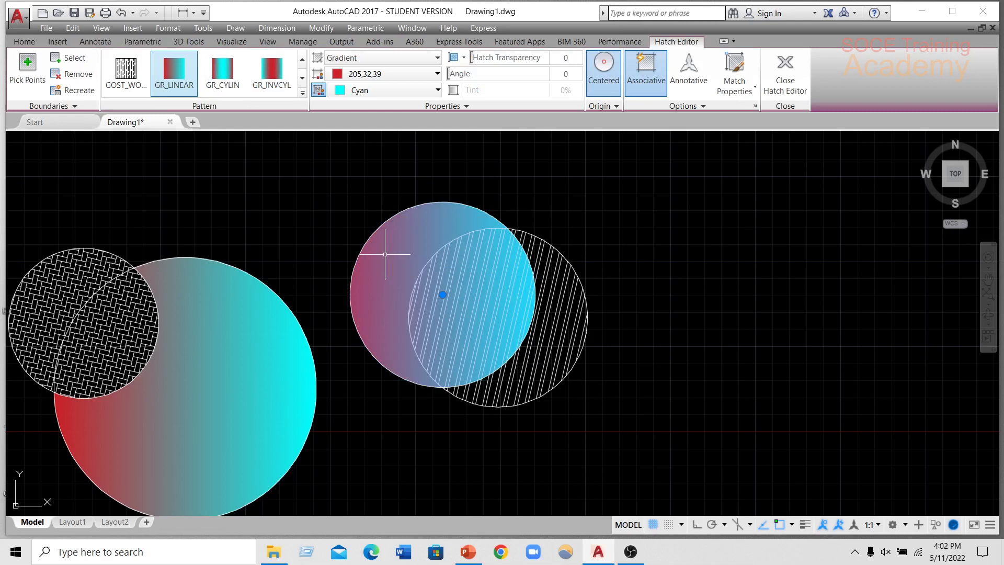
{"action": "right_click", "coordinate": [420, 296]}
Bring the red-to-cyan gradient hatch of the circle overlapping the ANSI32-hatched circle to the front of the draw order.
{"action": "left_click", "coordinate": [388, 262]}
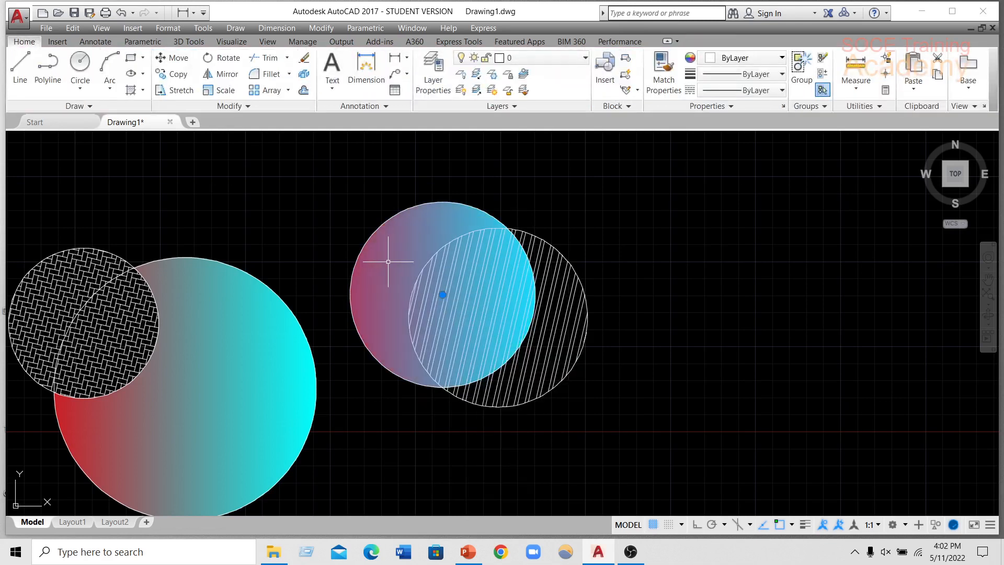
{"action": "right_click", "coordinate": [388, 261]}
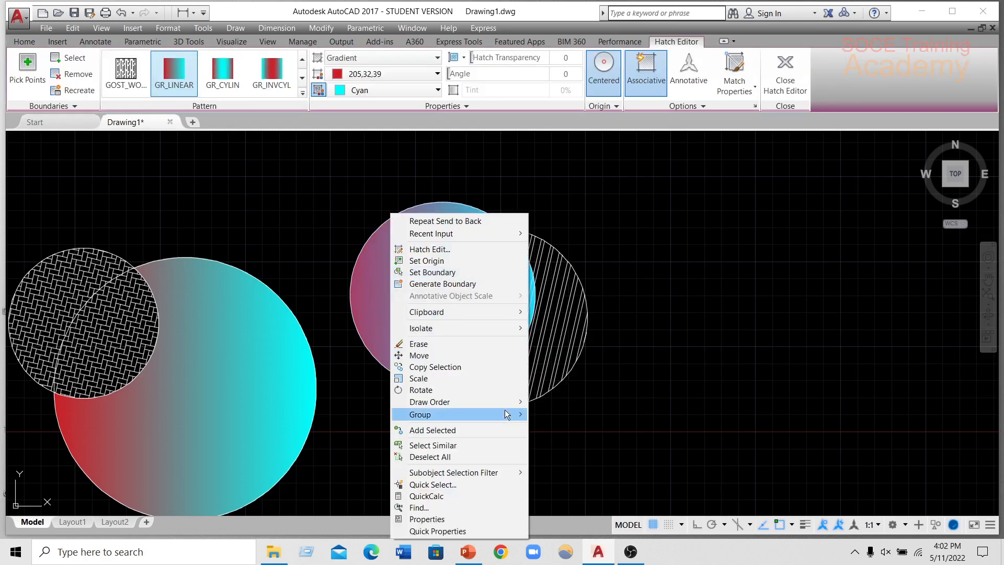
{"action": "mouse_move", "coordinate": [512, 400]}
{"action": "left_click", "coordinate": [568, 402]}
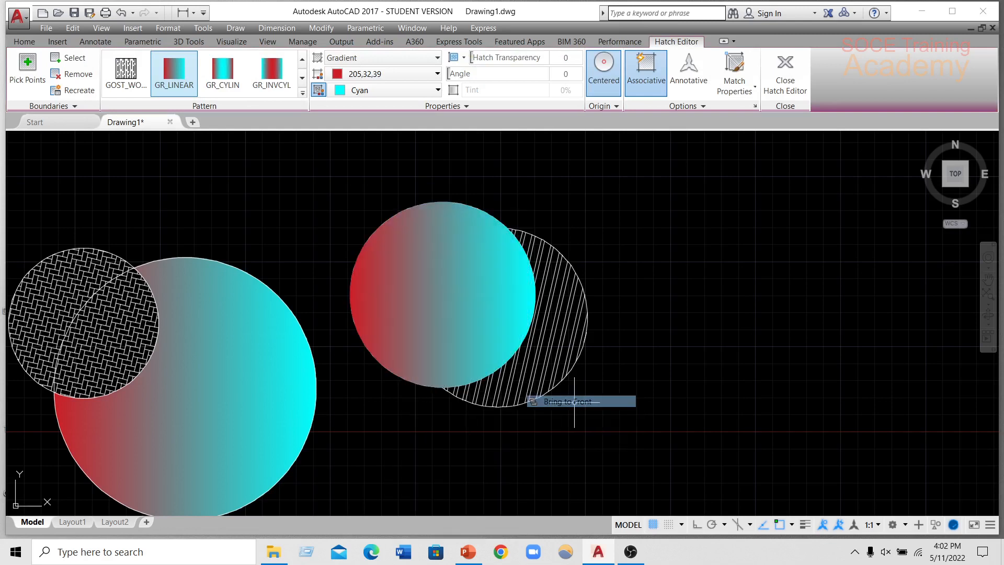
{"action": "key", "text": "Escape"}
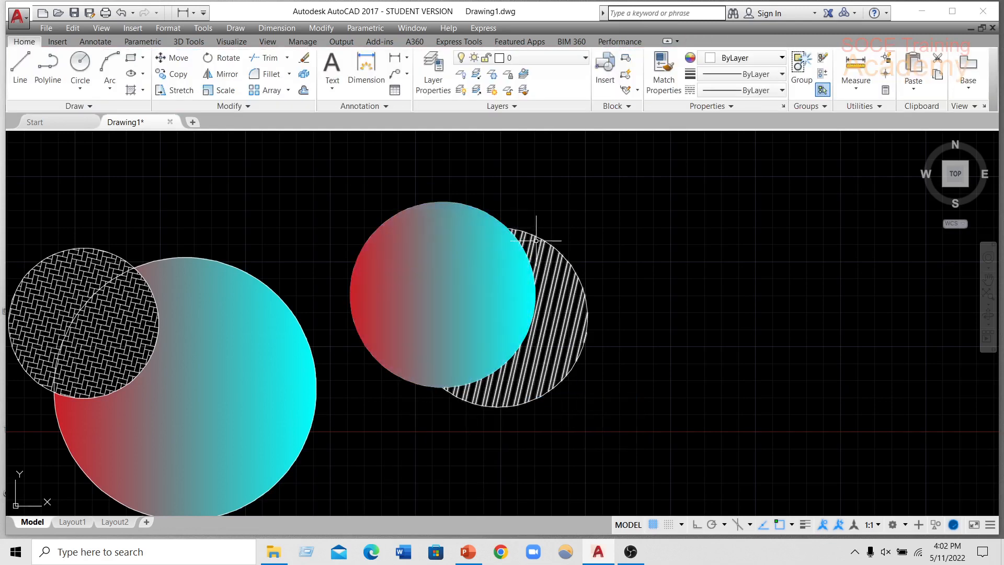
Select all hatches similar to the overlapping circle's gradient hatch and delete them, keeping the circle and rectangle outlines.
{"action": "middle_click_drag", "start_coordinate": [574, 246], "coordinate": [728, 268]}
{"action": "scroll", "coordinate": [696, 260], "scroll_direction": "down", "scroll_amount": 2}
{"action": "middle_click_drag", "start_coordinate": [384, 325], "coordinate": [439, 310]}
{"action": "scroll", "coordinate": [414, 284], "scroll_direction": "down", "scroll_amount": 2}
{"action": "scroll", "coordinate": [528, 253], "scroll_direction": "up", "scroll_amount": 2}
{"action": "left_click", "coordinate": [591, 284]}
{"action": "right_click", "coordinate": [592, 284]}
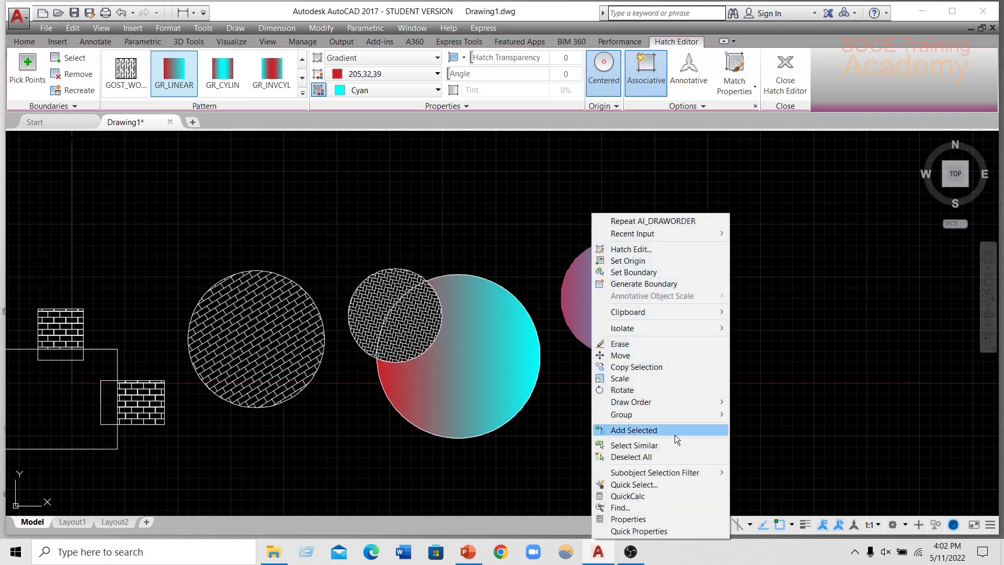
{"action": "left_click", "coordinate": [634, 445]}
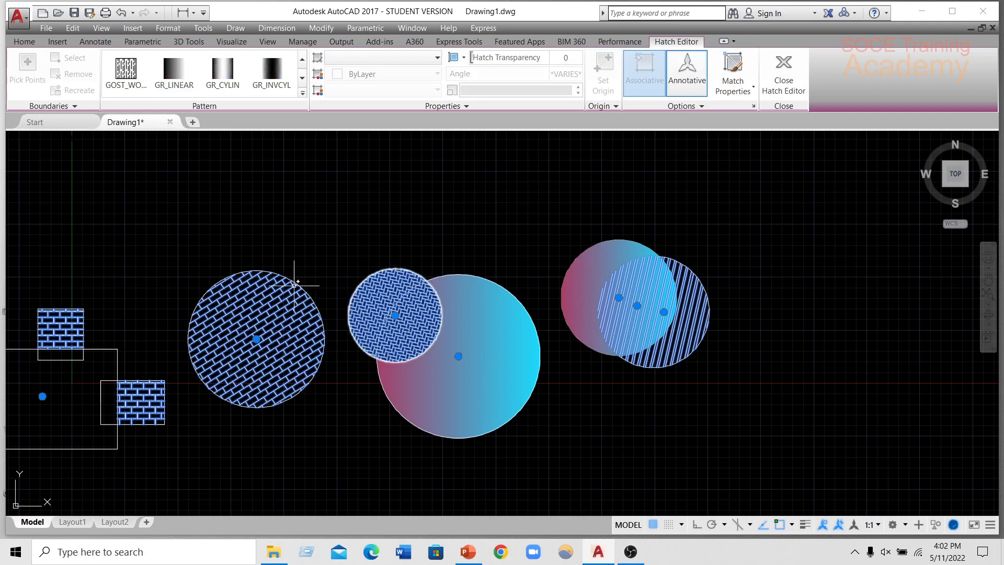
{"action": "key", "text": "Delete"}
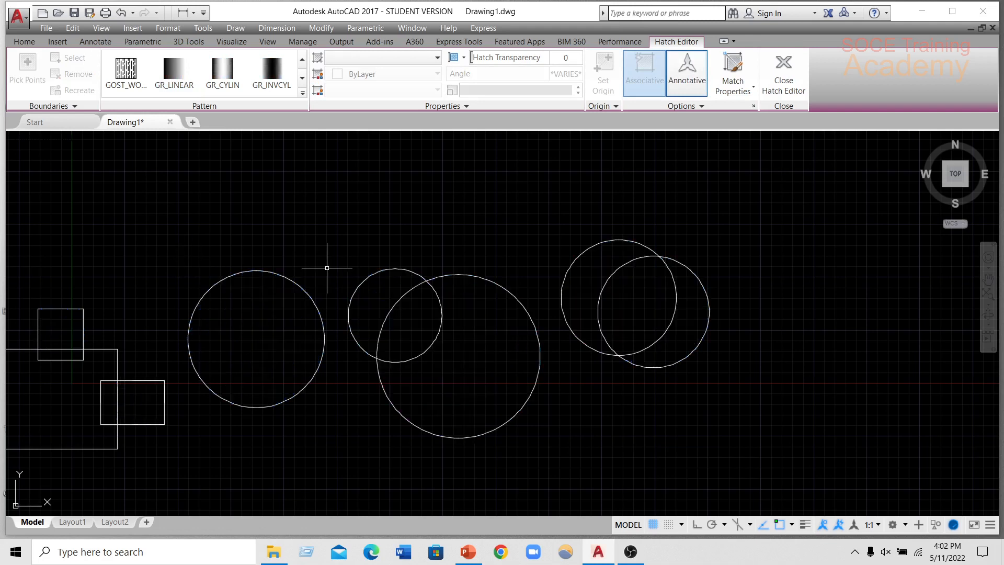
{"action": "middle_click_drag", "start_coordinate": [327, 268], "coordinate": [567, 269]}
{"action": "scroll", "coordinate": [459, 291], "scroll_direction": "down", "scroll_amount": 2}
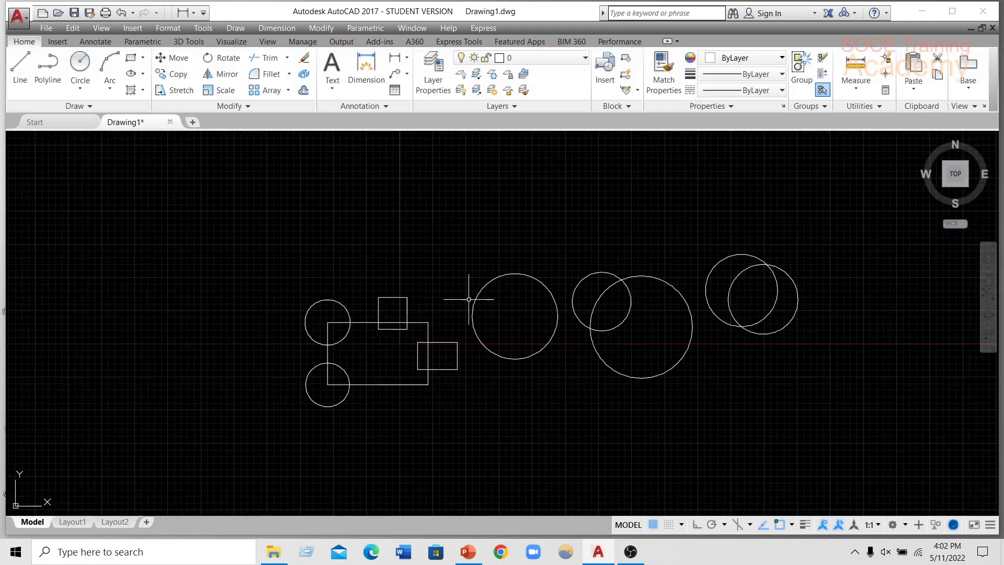
{"action": "scroll", "coordinate": [422, 309], "scroll_direction": "up", "scroll_amount": 5}
{"action": "scroll", "coordinate": [410, 274], "scroll_direction": "down", "scroll_amount": 4}
{"action": "scroll", "coordinate": [424, 275], "scroll_direction": "up", "scroll_amount": 2}
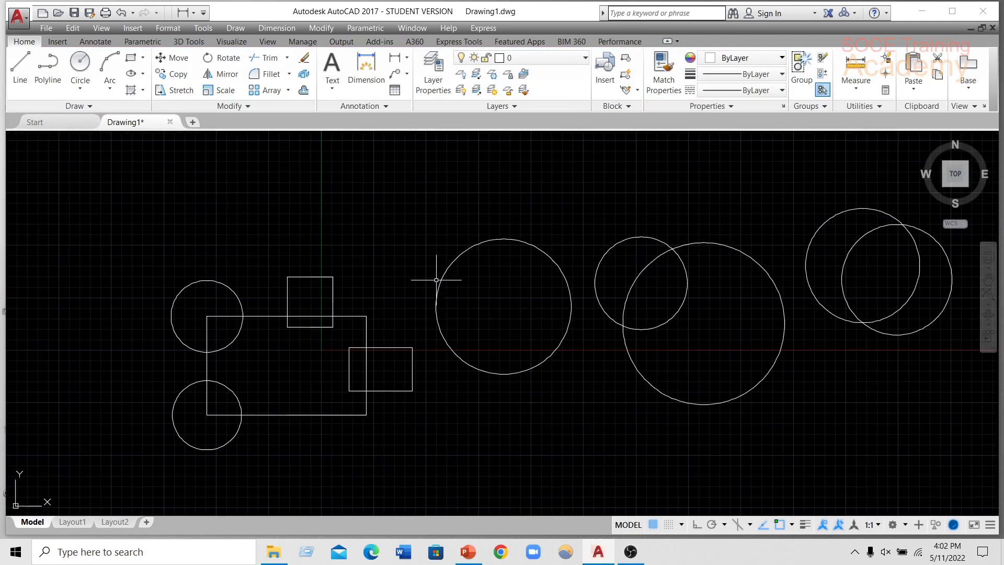